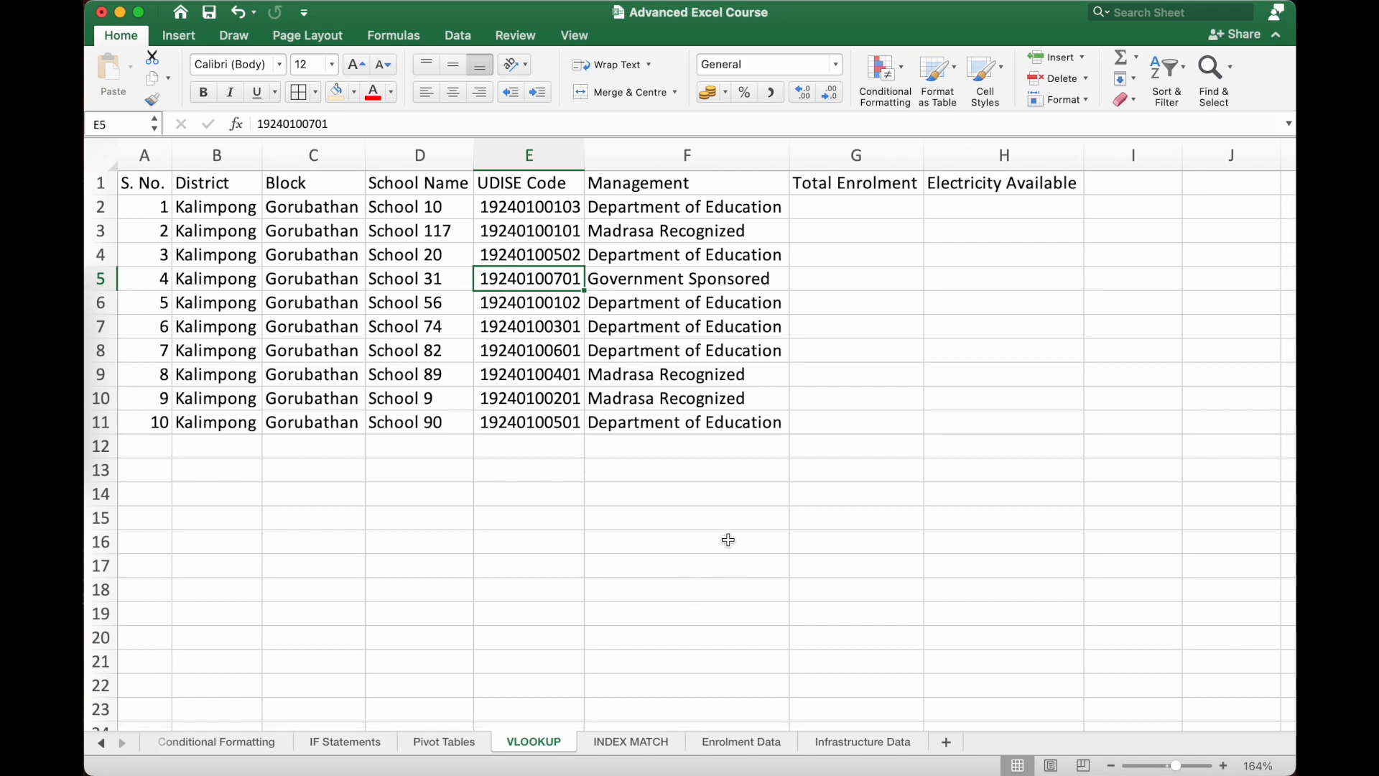
Examine the Enrolment Data sheet and the Infrastructure Data sheet's school details and facility columns, including drinking water, electricity and toilets
{"action": "left_click", "coordinate": [752, 747]}
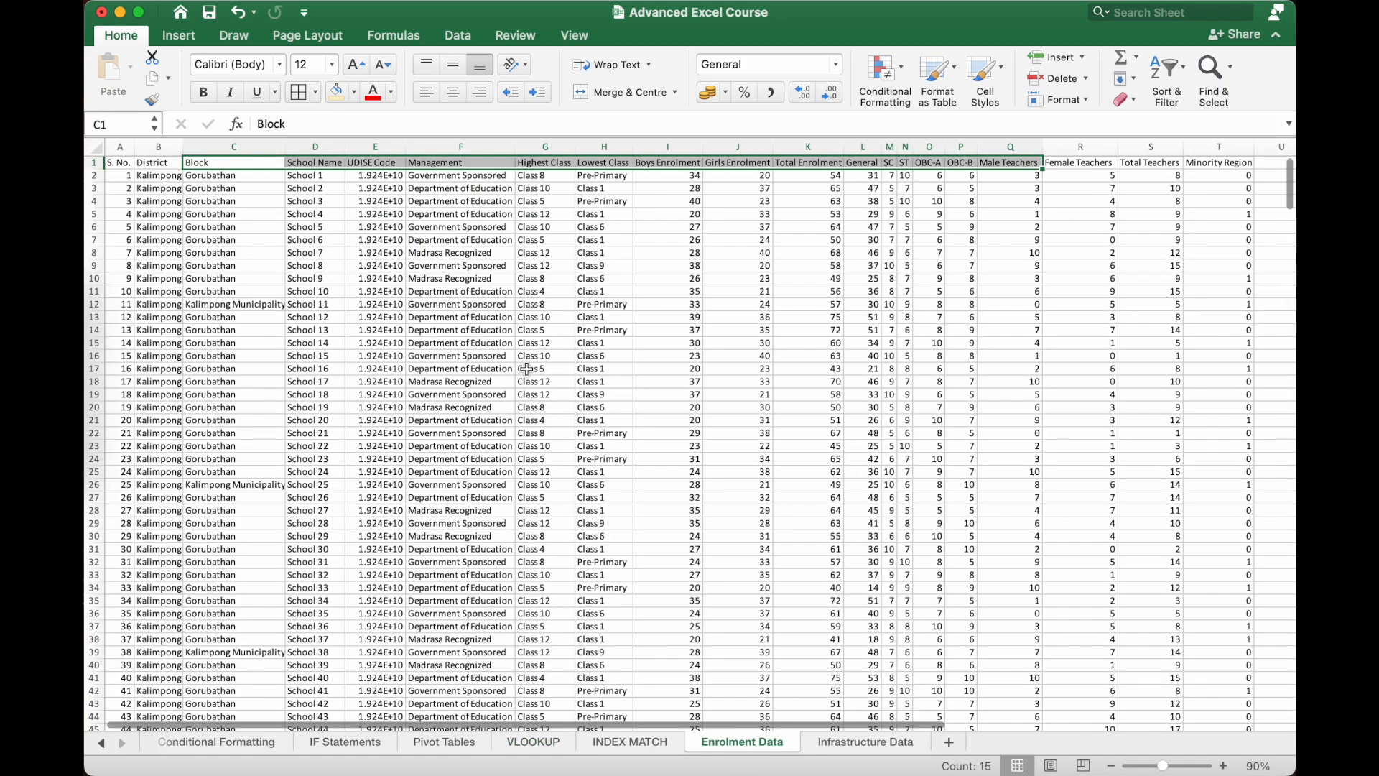
{"action": "left_click", "coordinate": [668, 407]}
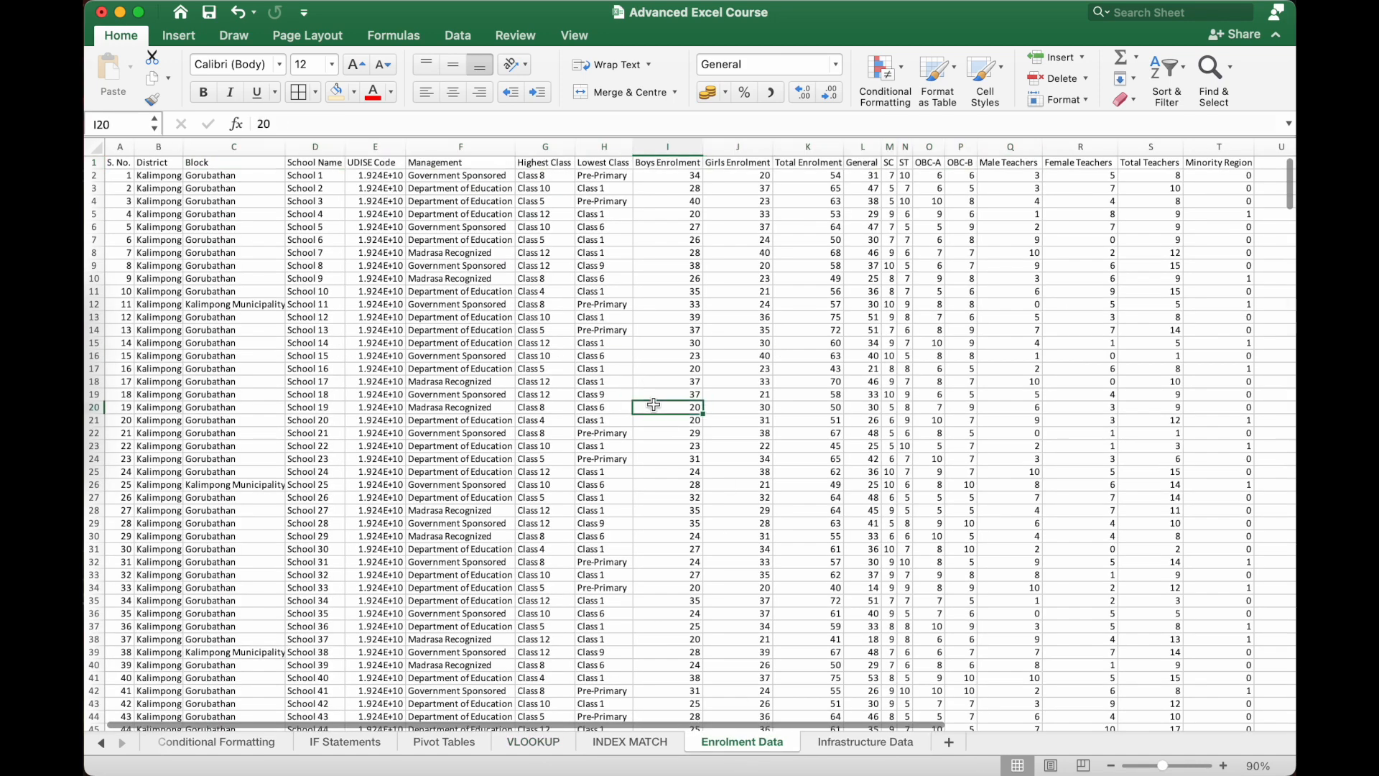
{"action": "left_click", "coordinate": [848, 741]}
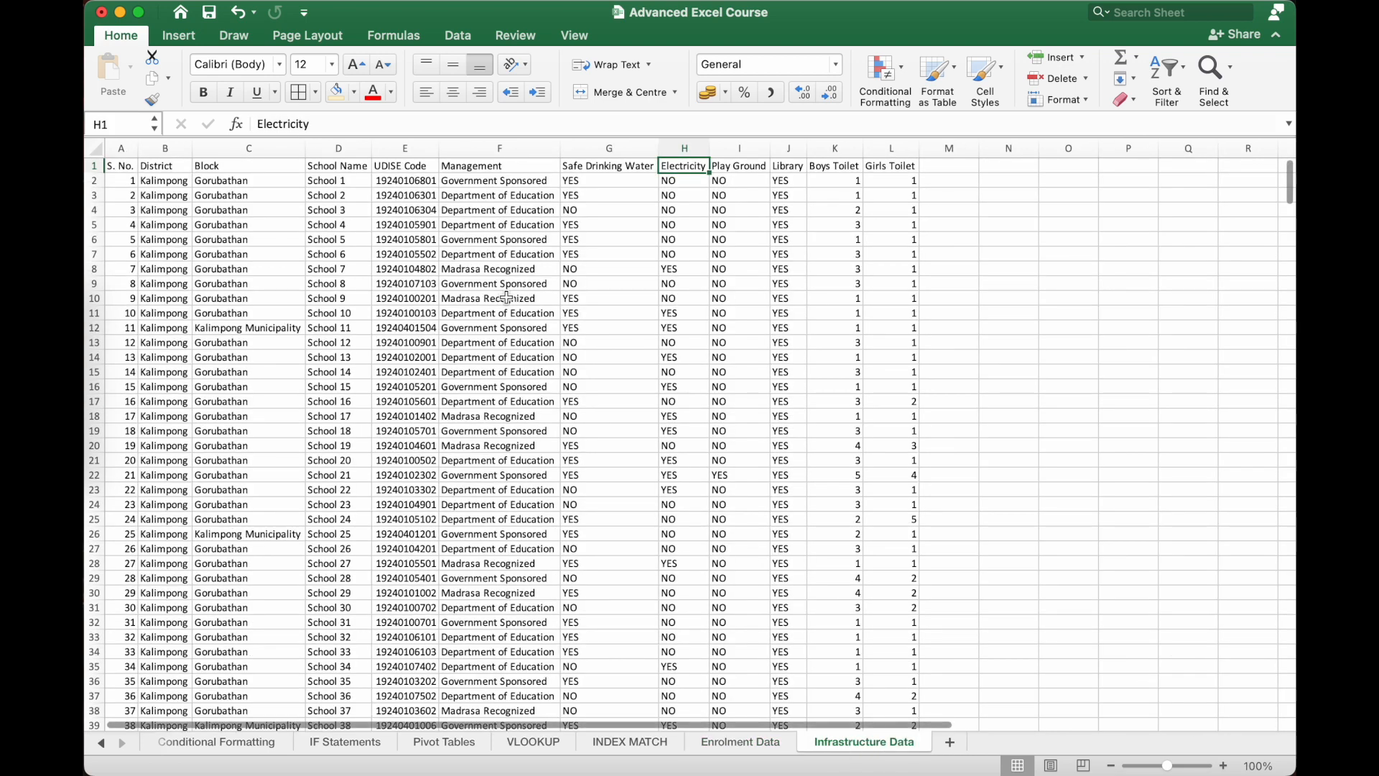
{"action": "left_click_drag", "start_coordinate": [176, 210], "coordinate": [483, 231]}
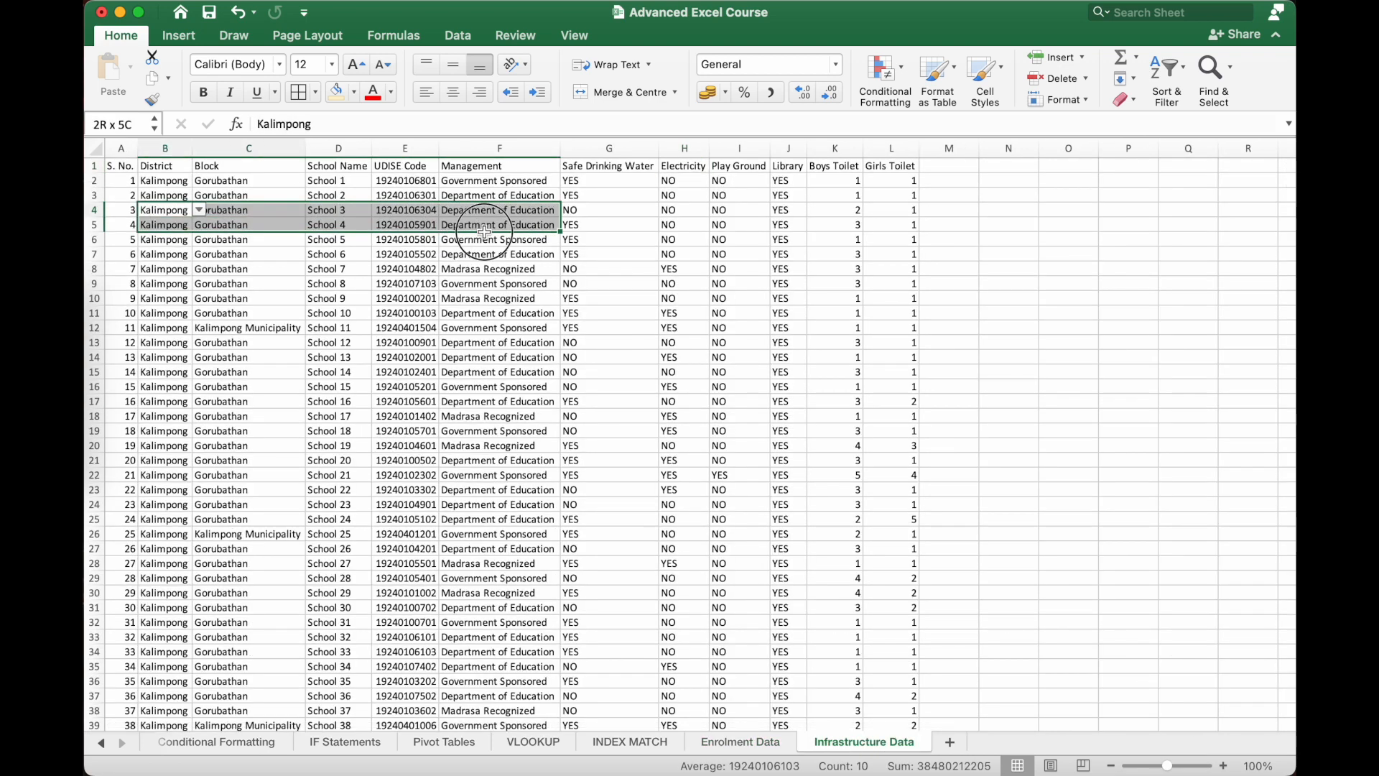
{"action": "left_click_drag", "start_coordinate": [642, 167], "coordinate": [837, 168]}
{"action": "left_click", "coordinate": [643, 166]}
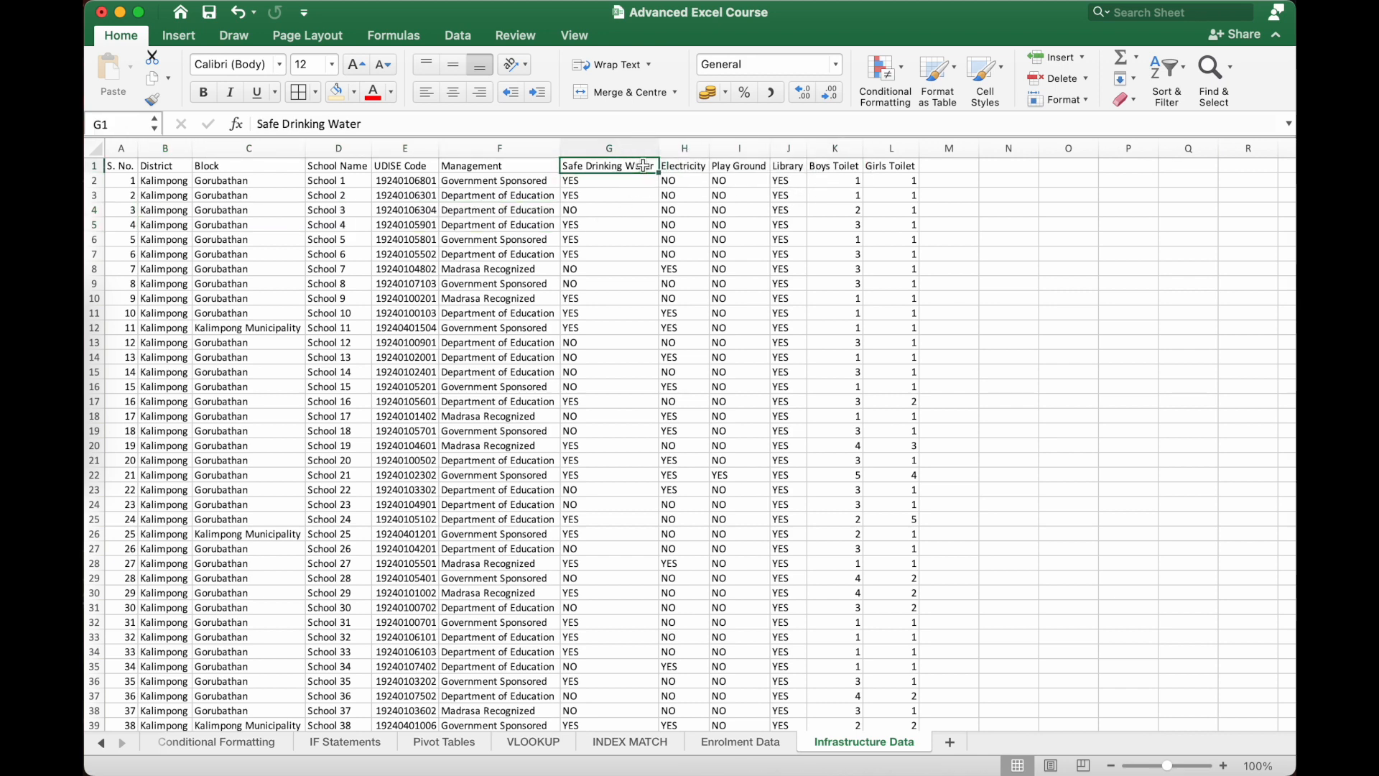
{"action": "left_click_drag", "start_coordinate": [629, 192], "coordinate": [628, 237]}
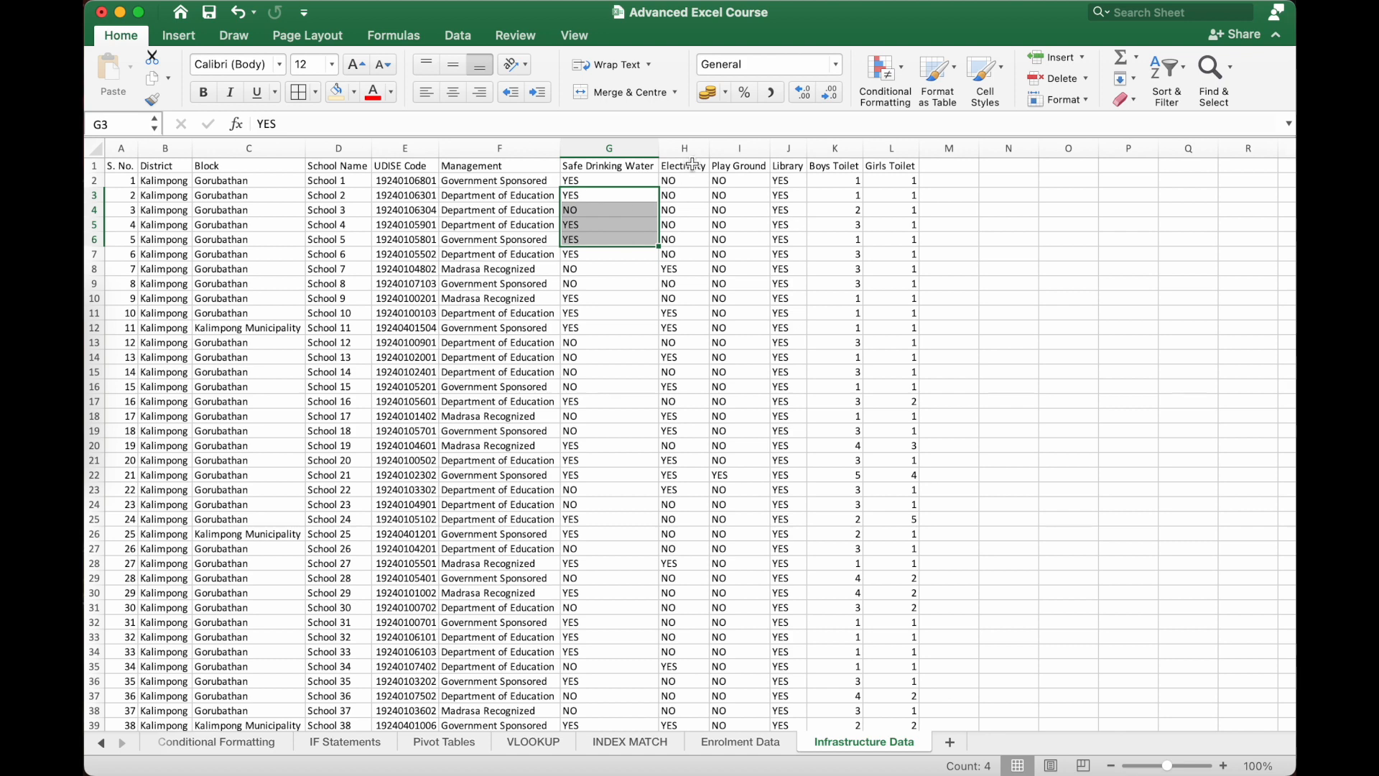
{"action": "left_click", "coordinate": [692, 165]}
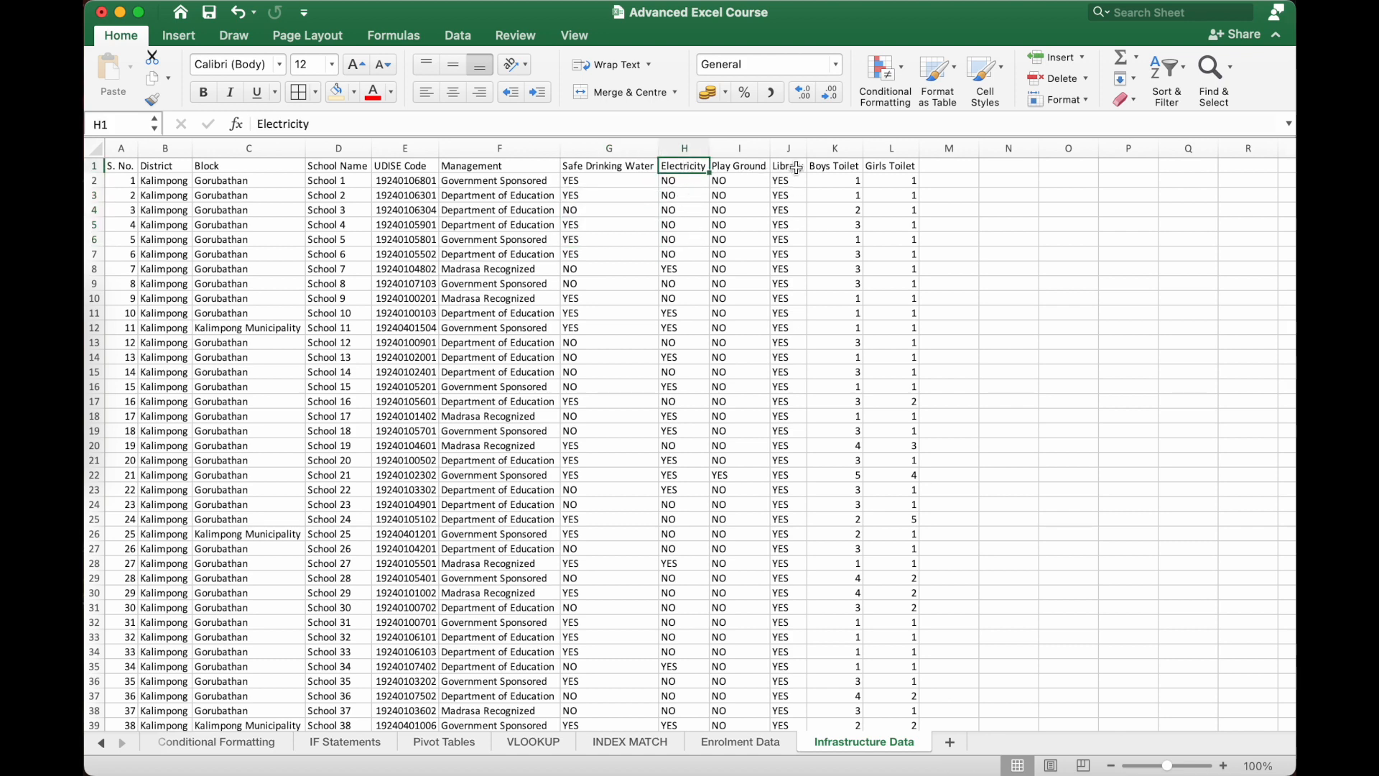
{"action": "left_click", "coordinate": [845, 167]}
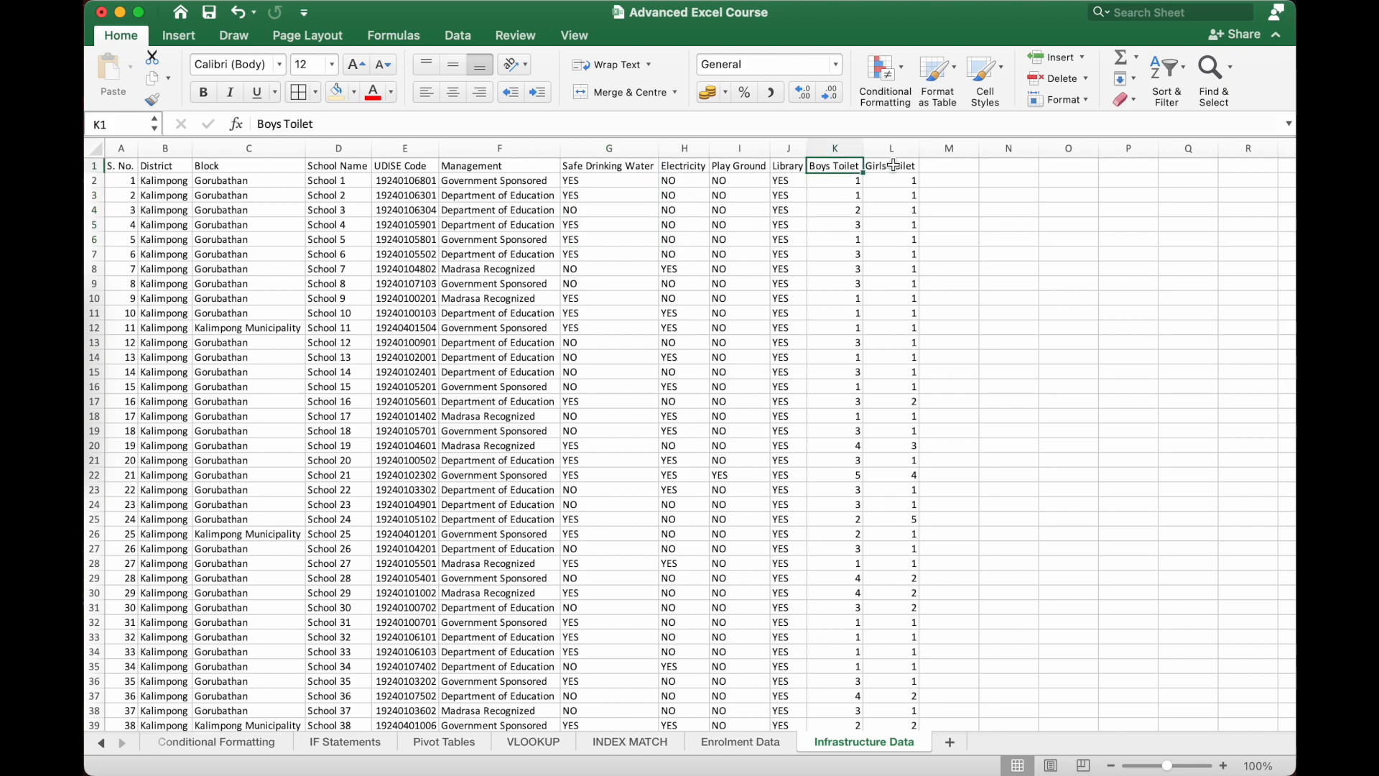
Make the header row A1:H1 on the VLOOKUP sheet bold
{"action": "left_click", "coordinate": [537, 741]}
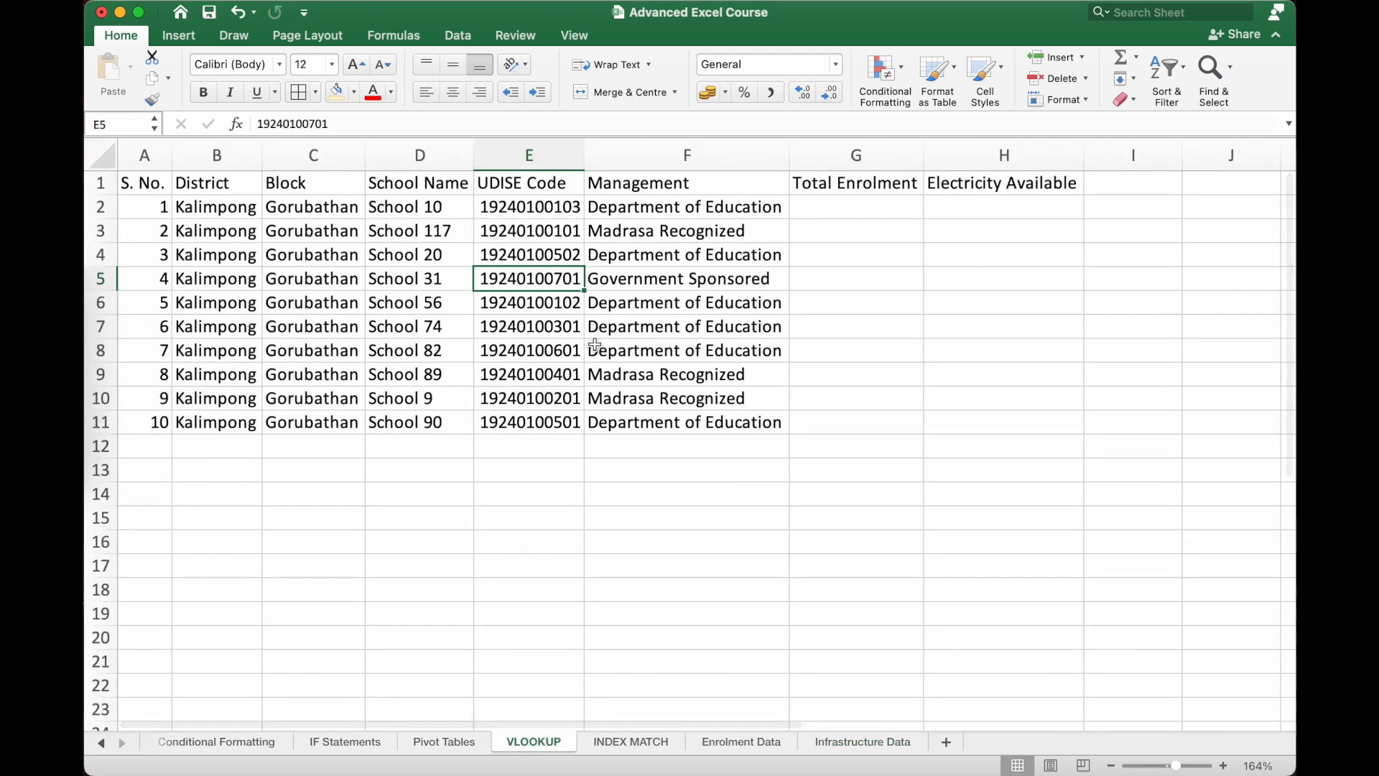
{"action": "left_click_drag", "start_coordinate": [155, 185], "coordinate": [945, 182]}
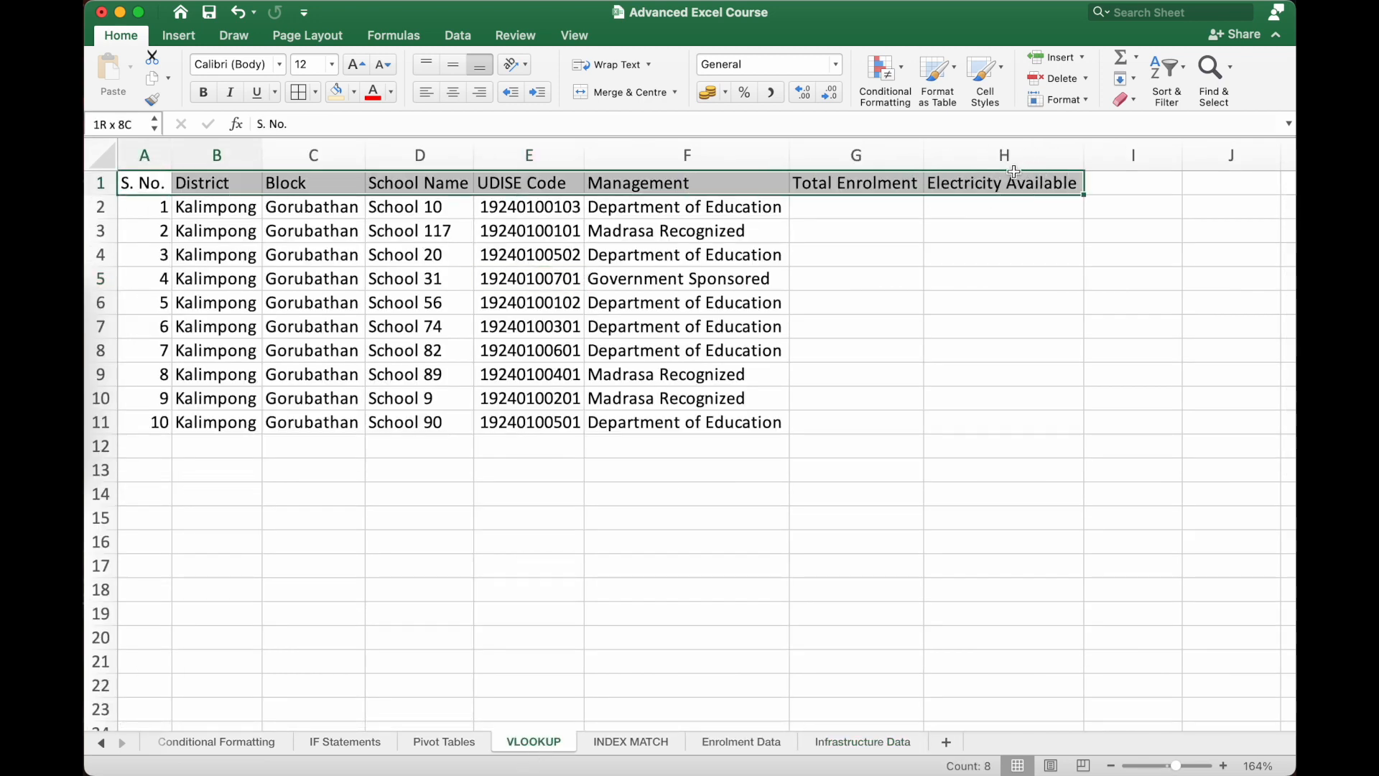
{"action": "key", "text": "super+b"}
{"action": "left_click", "coordinate": [451, 333]}
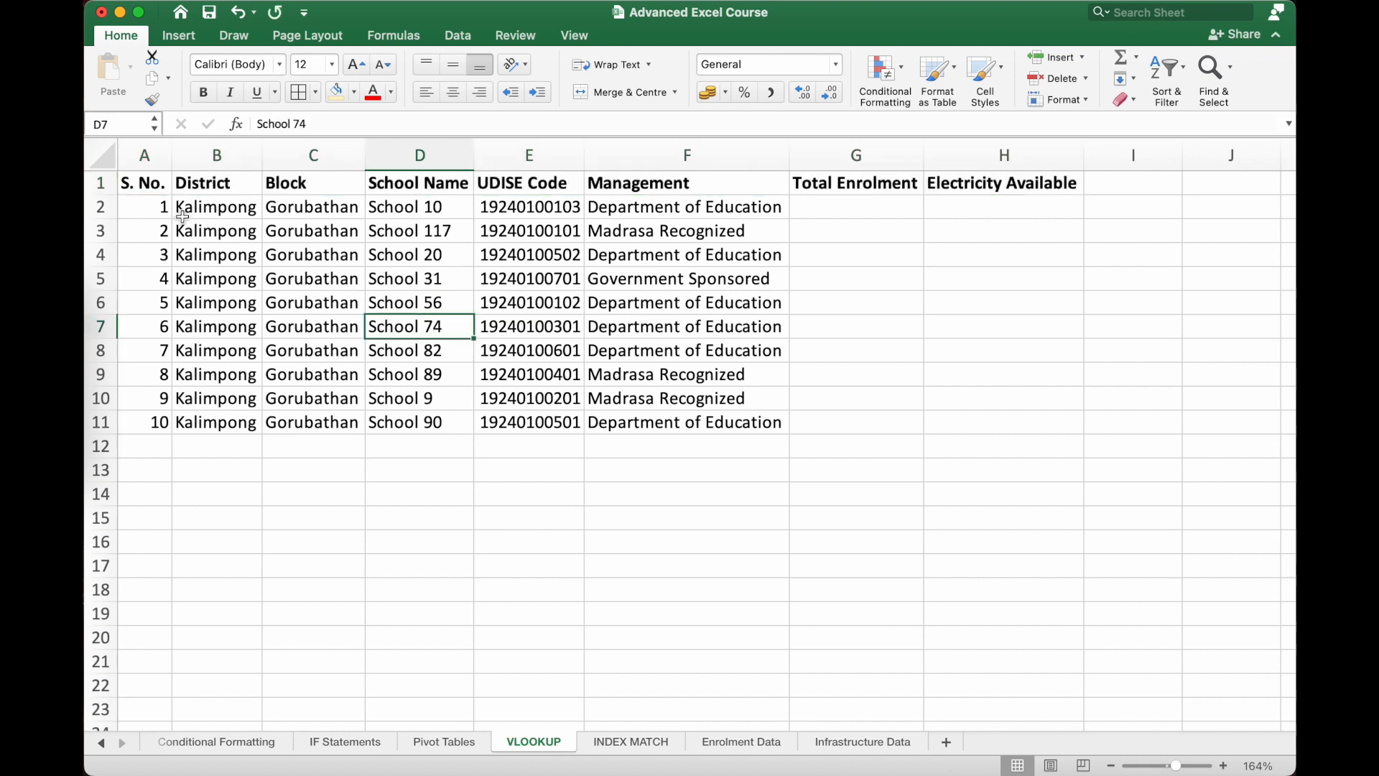
Review the School Name and UDISE Code entries and the Total Enrolment and Electricity Available columns on the VLOOKUP sheet
{"action": "left_click", "coordinate": [446, 207]}
{"action": "left_click_drag", "start_coordinate": [446, 206], "coordinate": [435, 422]}
{"action": "left_click", "coordinate": [563, 208]}
{"action": "left_click_drag", "start_coordinate": [564, 207], "coordinate": [539, 425]}
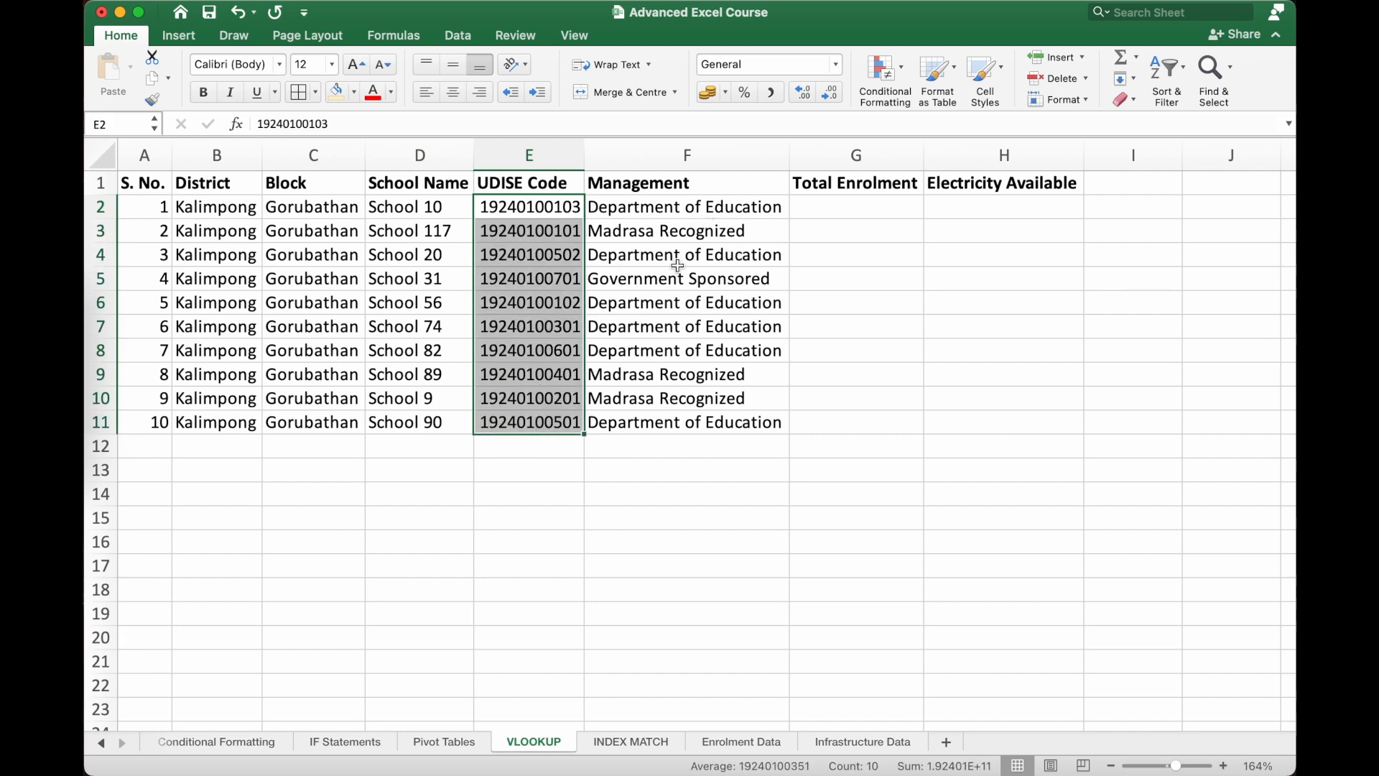
{"action": "left_click_drag", "start_coordinate": [889, 185], "coordinate": [973, 181]}
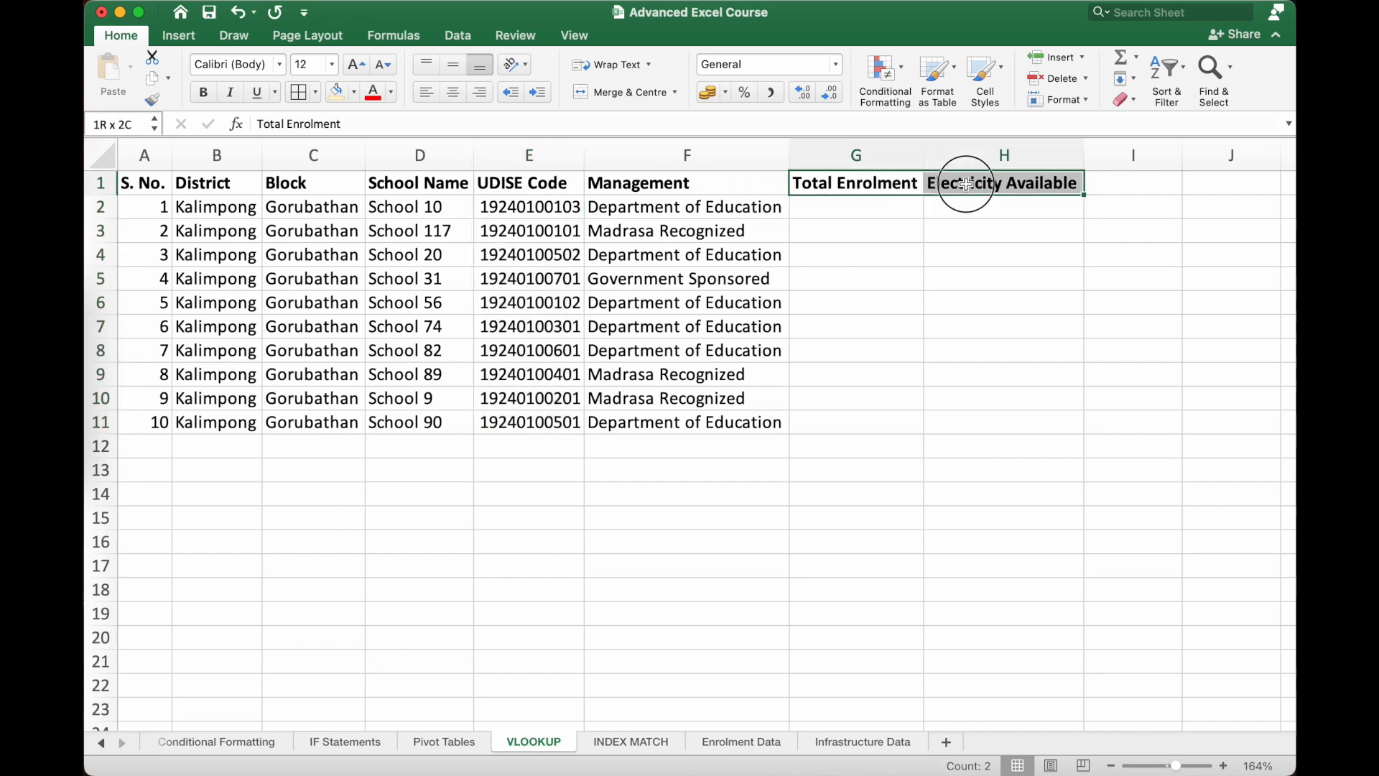
{"action": "left_click", "coordinate": [880, 189]}
{"action": "left_click_drag", "start_coordinate": [452, 208], "coordinate": [508, 208]}
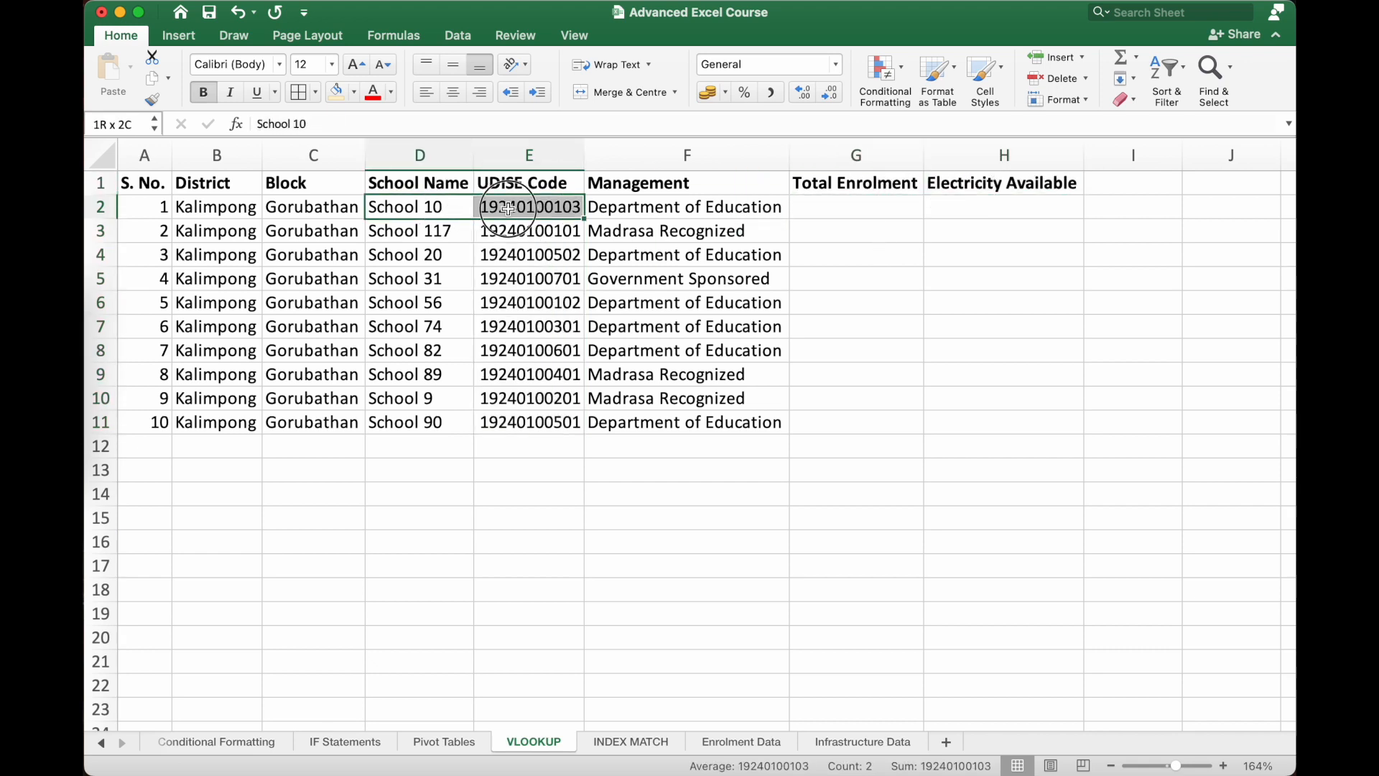
{"action": "left_click", "coordinate": [1007, 184]}
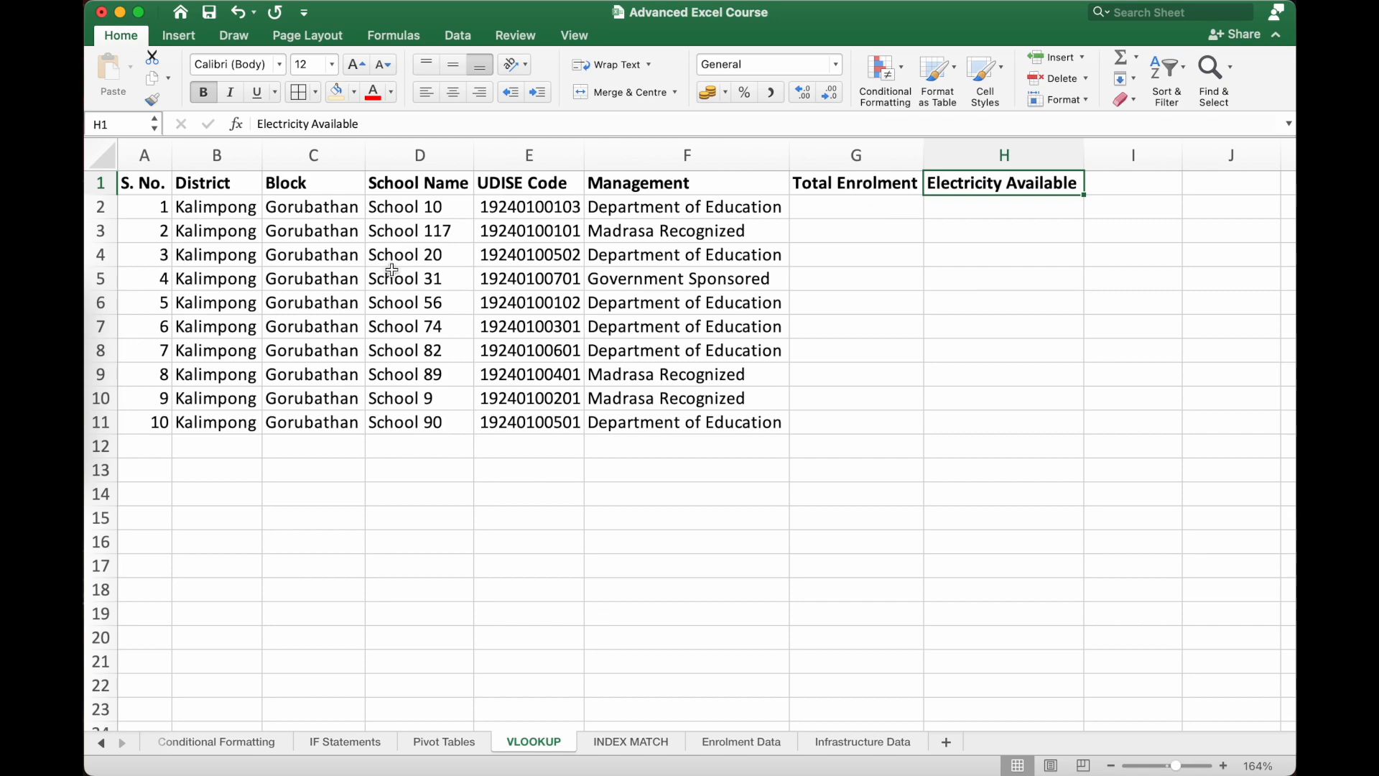
{"action": "left_click", "coordinate": [435, 209]}
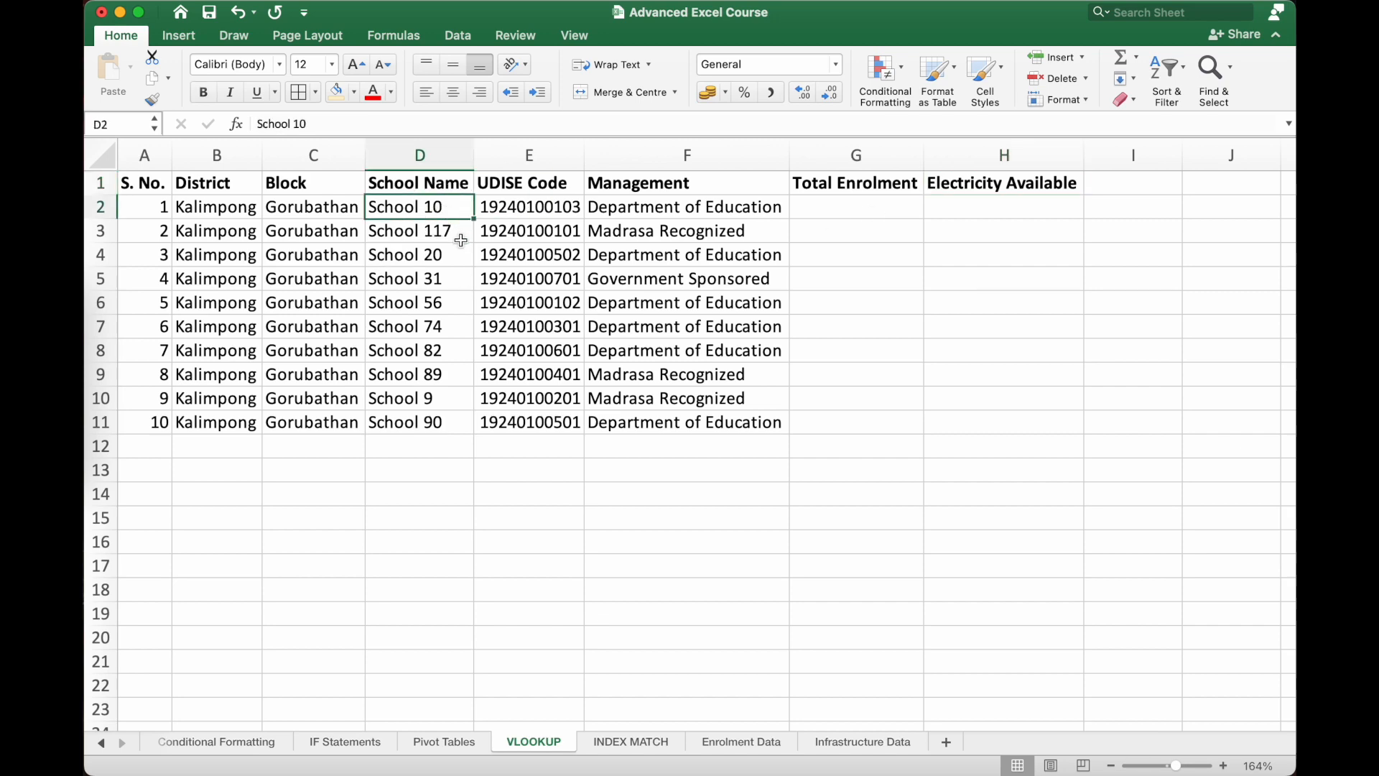
Add filters to the header row of the Enrolment Data sheet
{"action": "left_click", "coordinate": [744, 744]}
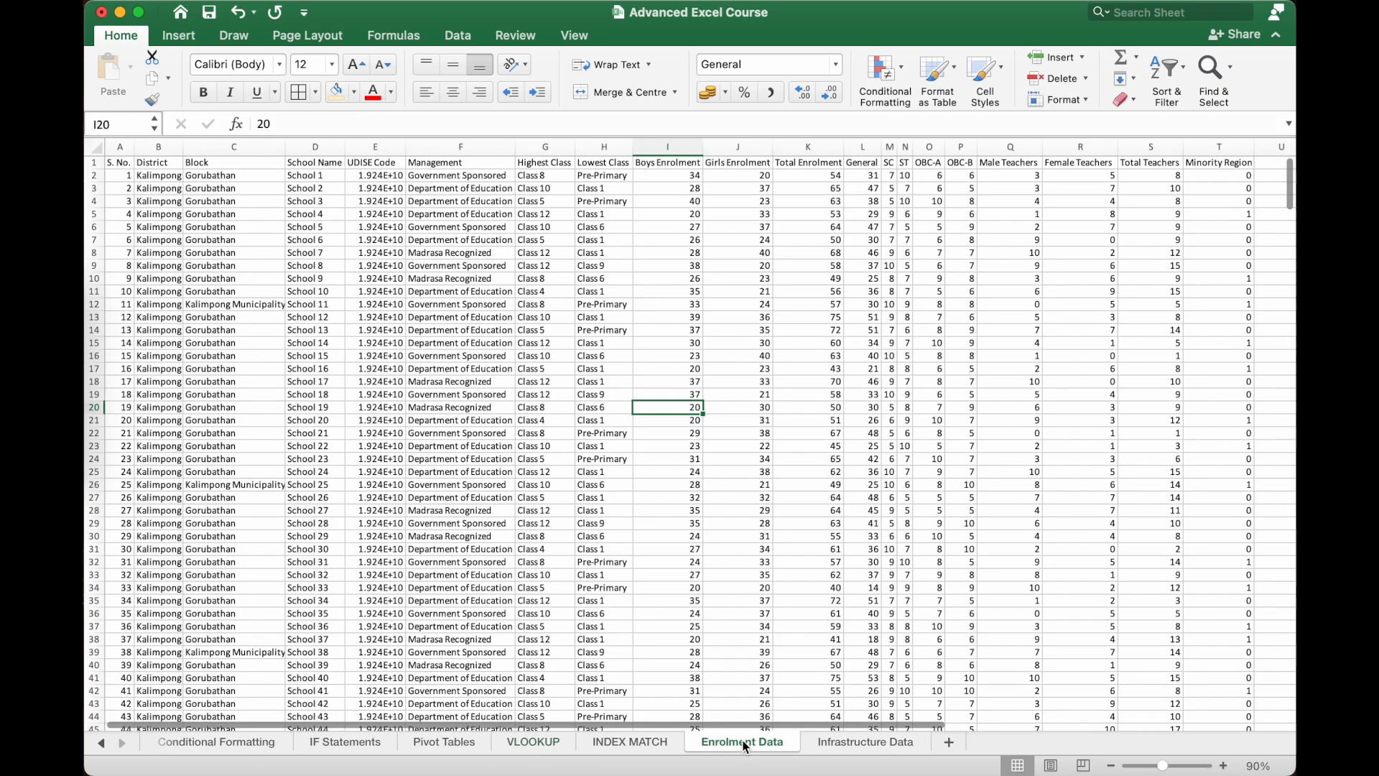
{"action": "left_click", "coordinate": [313, 267]}
{"action": "key", "text": "super+shift+f"}
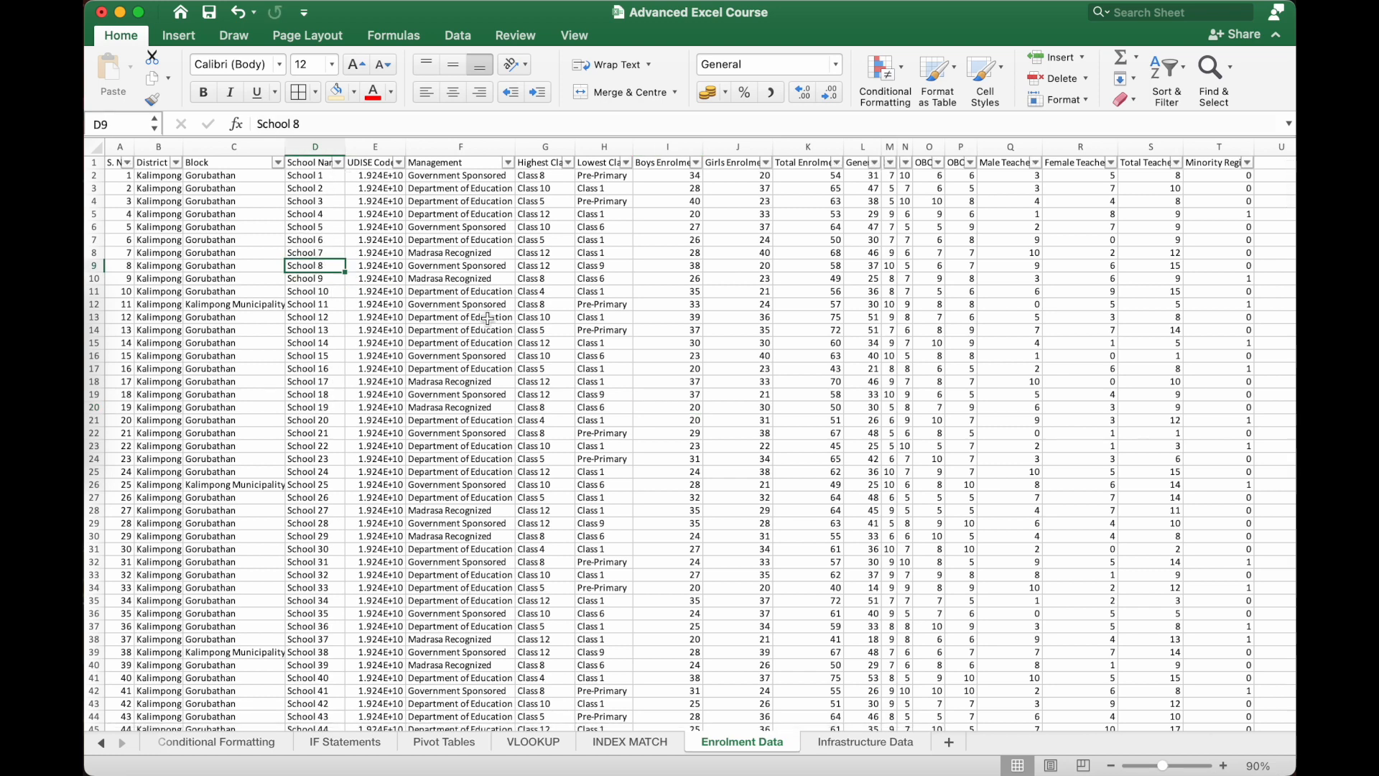
Start a VLOOKUP formula in cell G2 of the VLOOKUP sheet, using school name cell D2 as the lookup value
{"action": "left_click", "coordinate": [533, 741]}
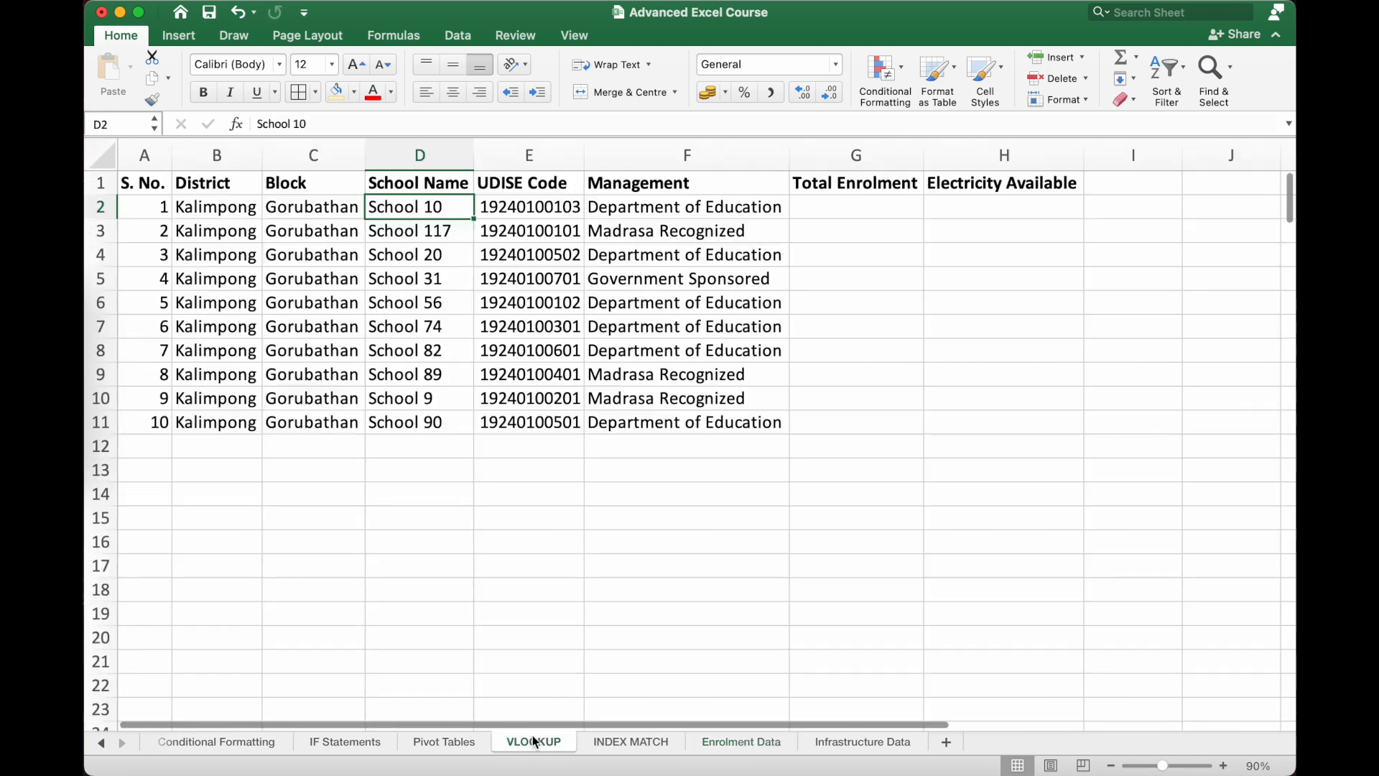
{"action": "left_click", "coordinate": [886, 209]}
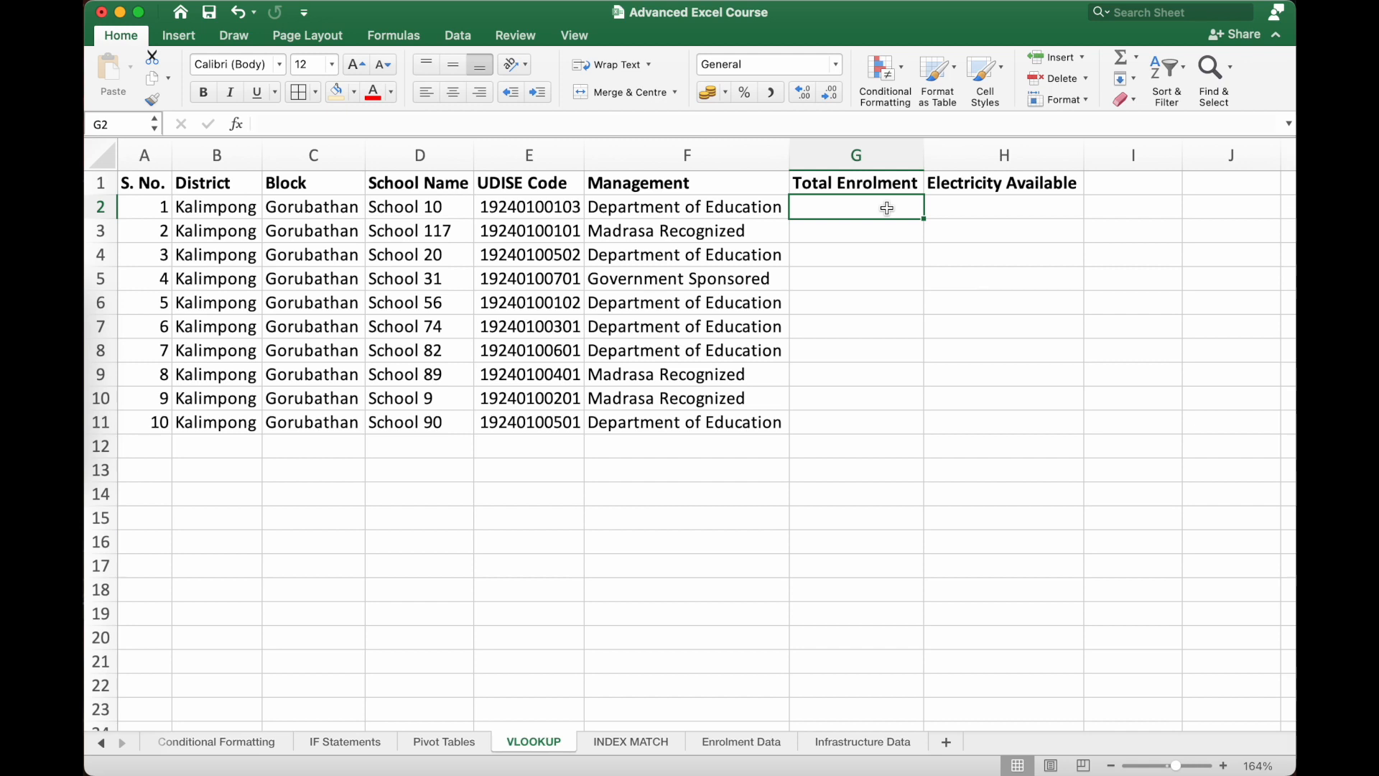
{"action": "type", "text": "=V"}
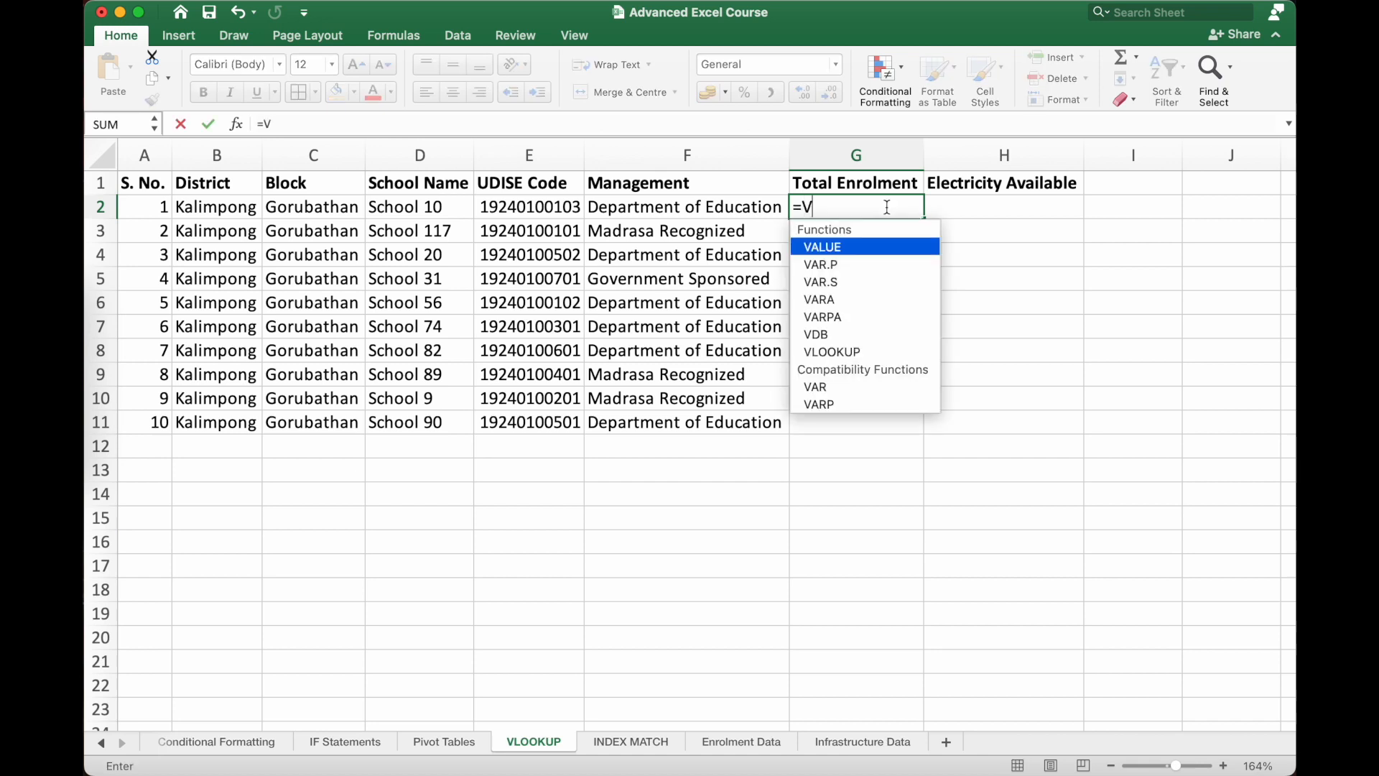
{"action": "type", "text": "LOOKUP"}
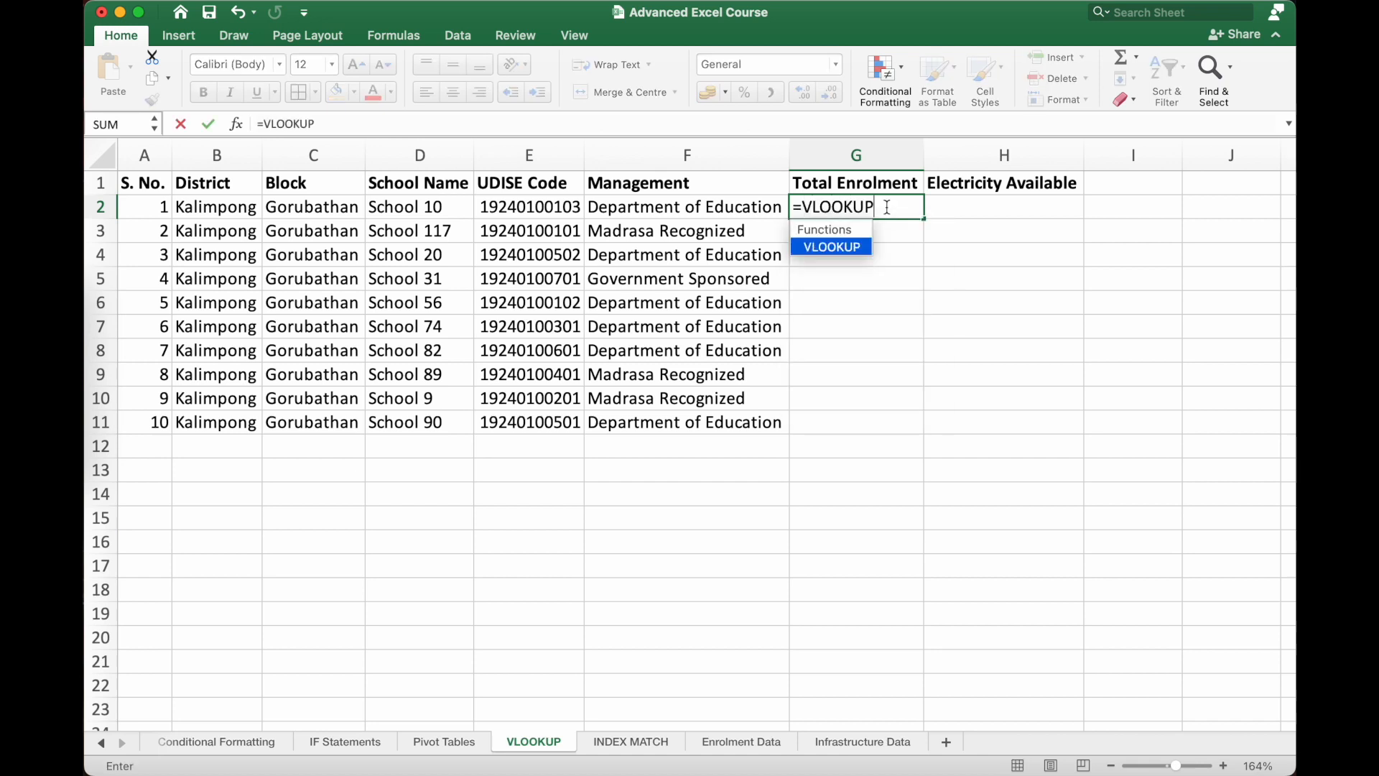
{"action": "type", "text": "("}
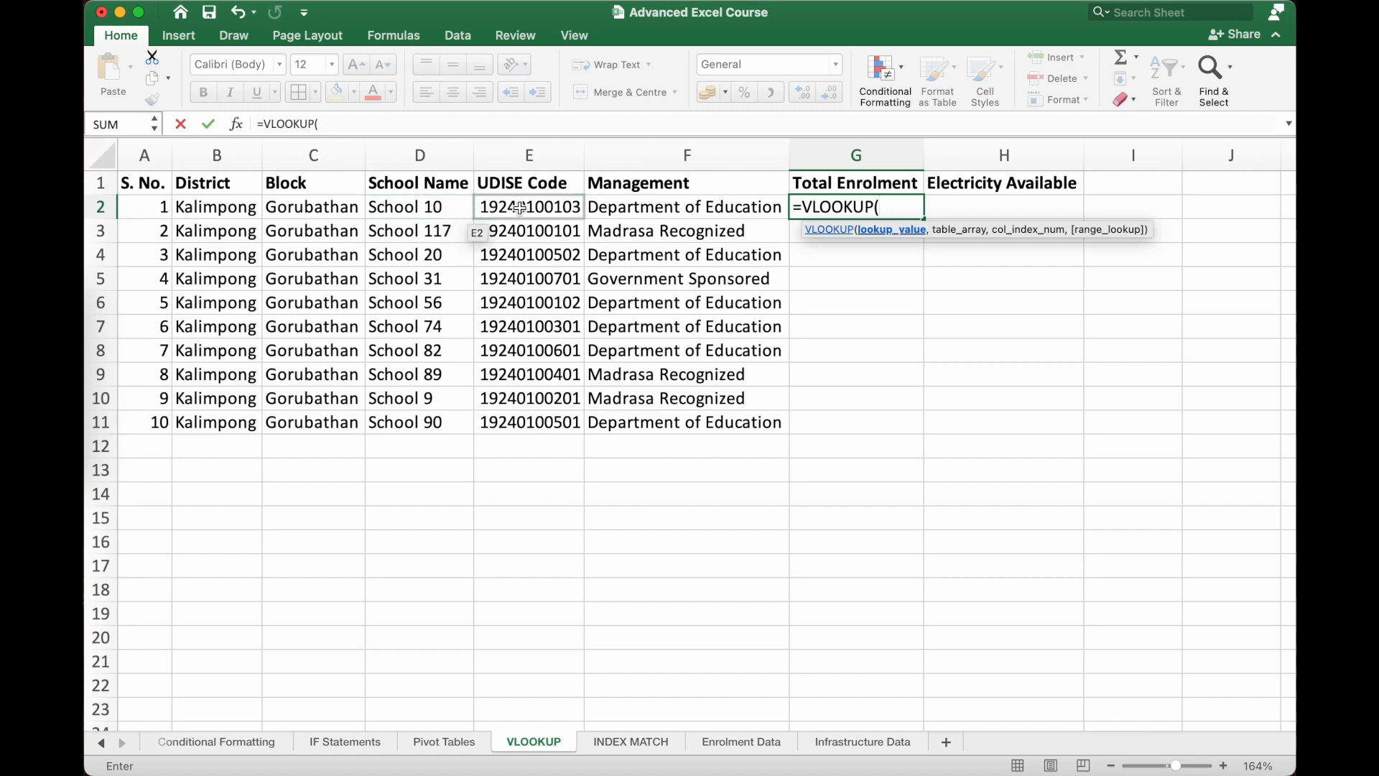
{"action": "left_click", "coordinate": [454, 208]}
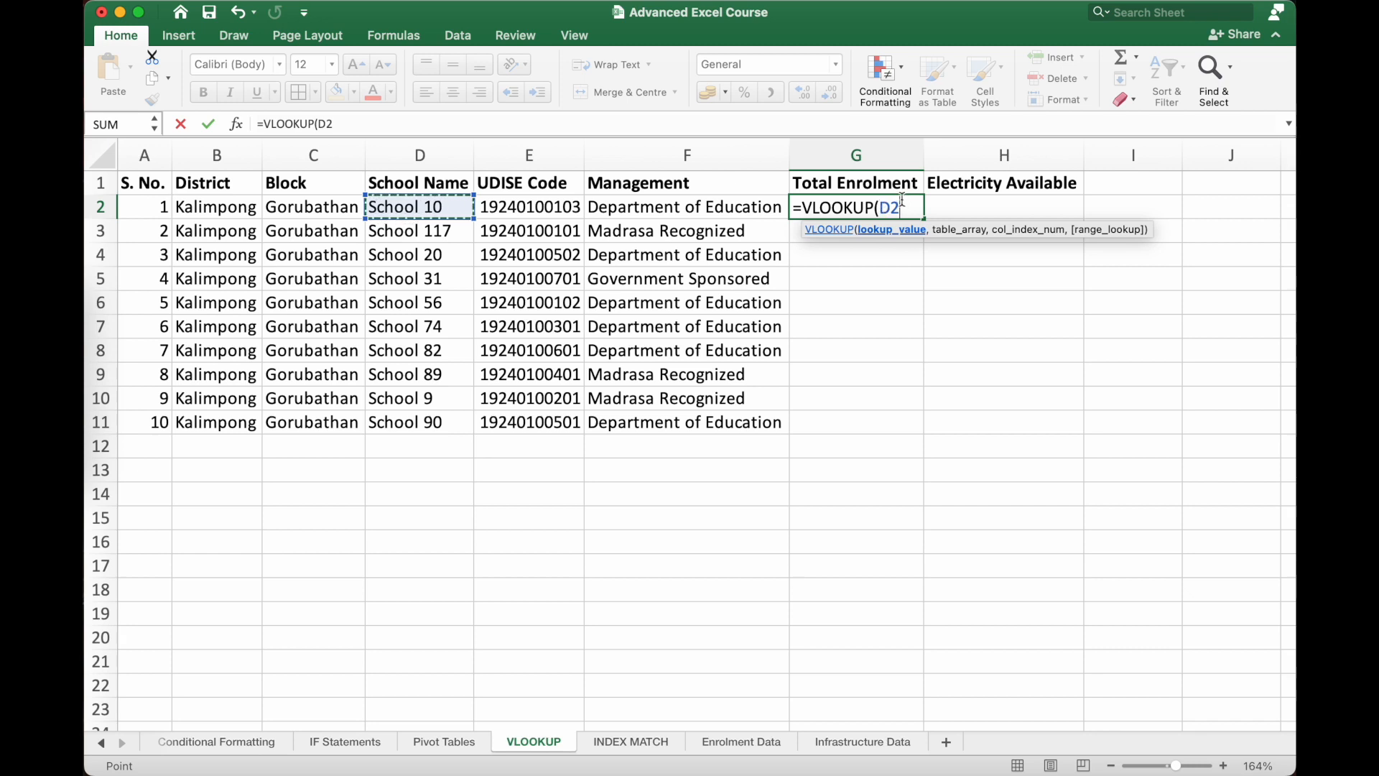
{"action": "type", "text": ","}
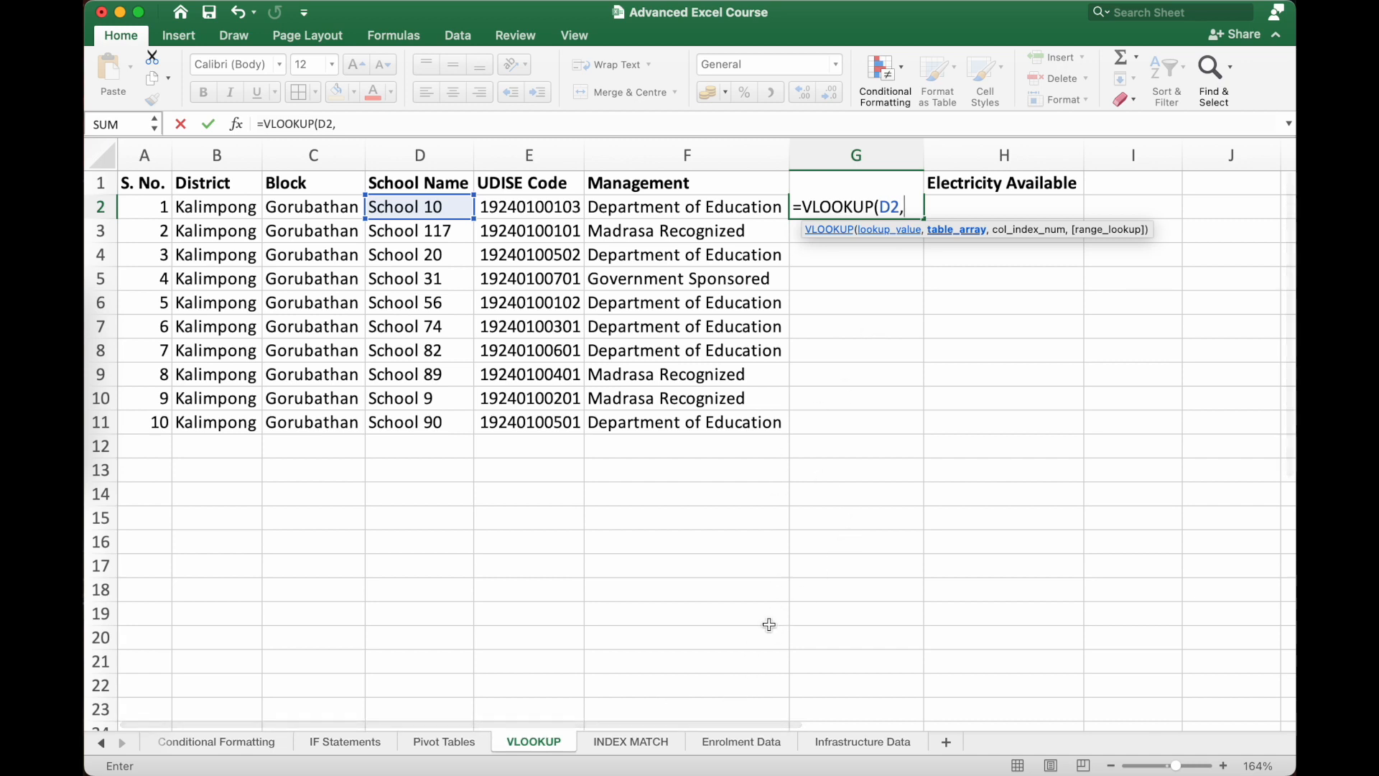
Set the formula's table array to columns D:K of the Enrolment Data sheet, from School Name through Total Enrolment
{"action": "left_click", "coordinate": [740, 742]}
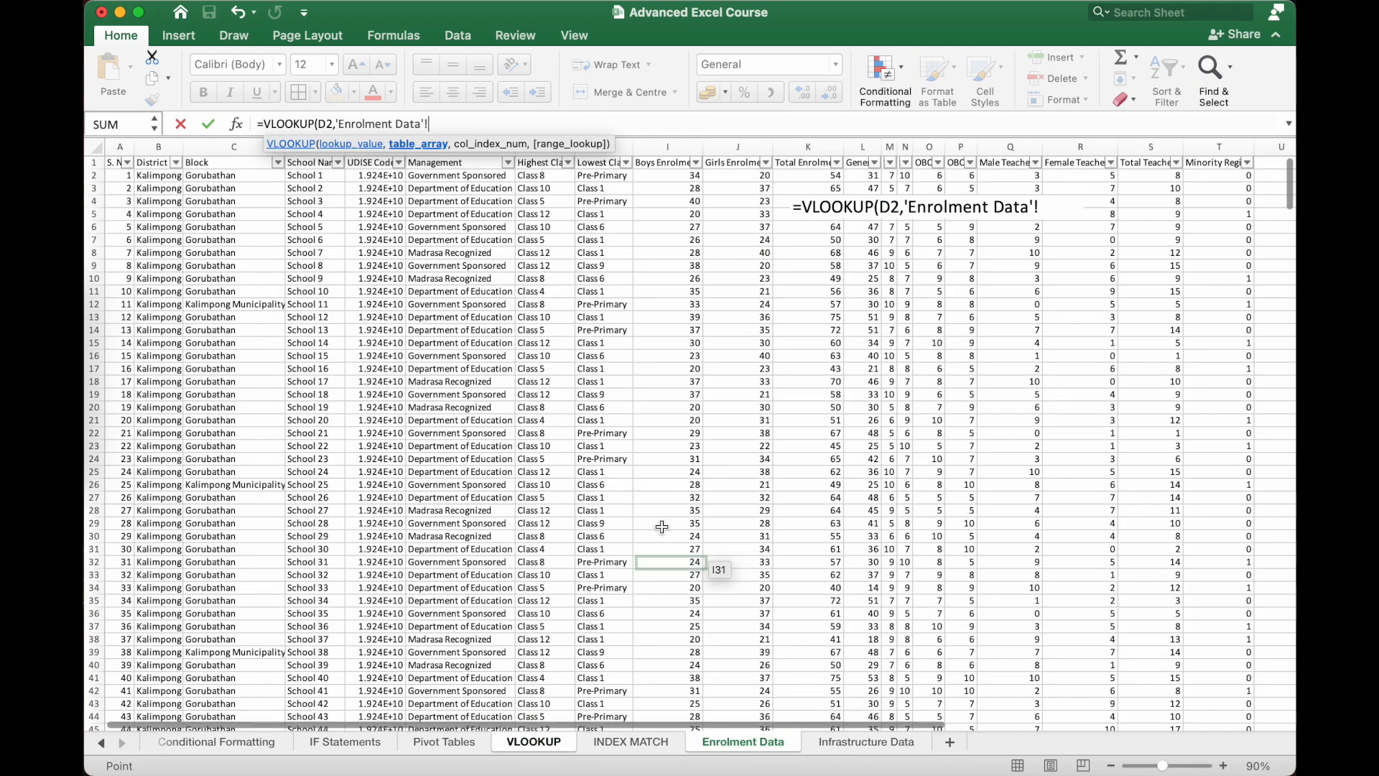
{"action": "scroll", "coordinate": [361, 309], "scroll_direction": "right", "scroll_amount": 3}
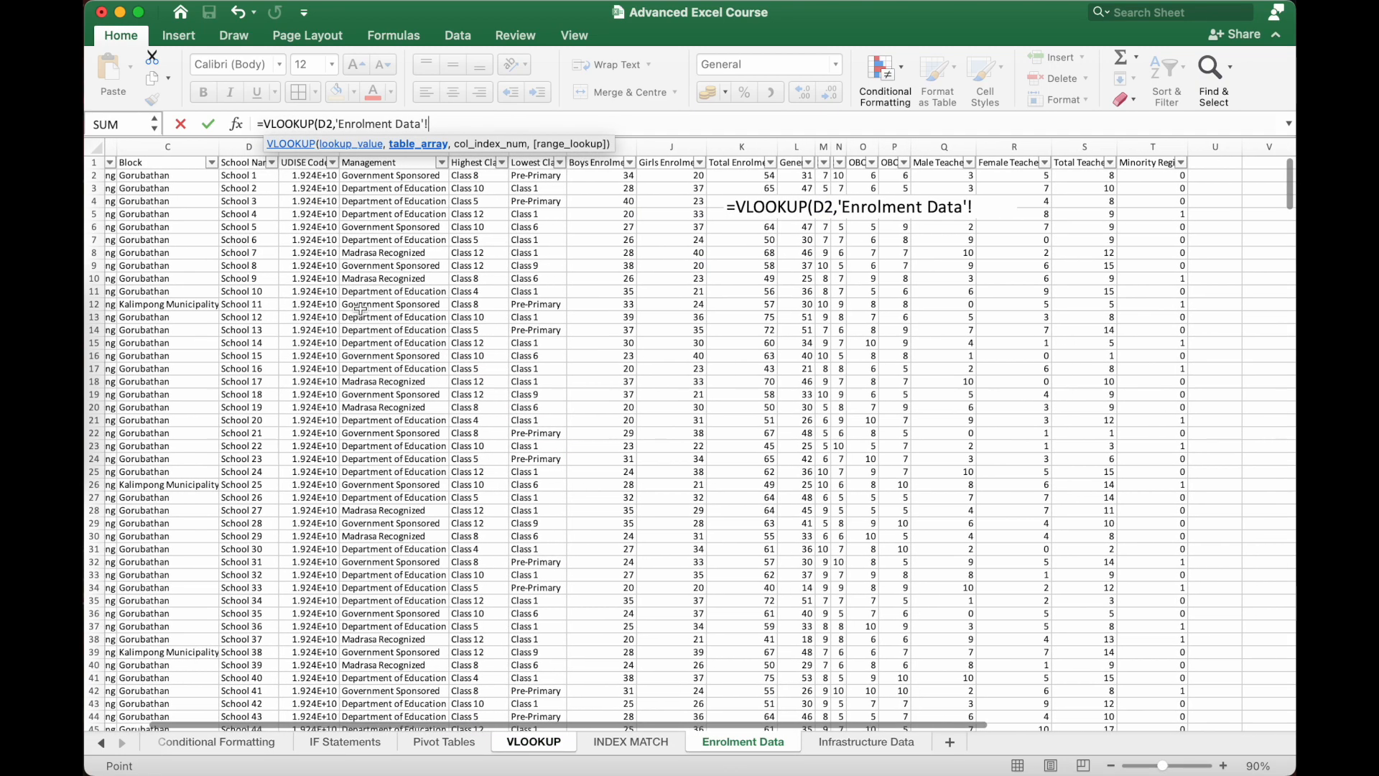
{"action": "scroll", "coordinate": [361, 309], "scroll_direction": "right", "scroll_amount": 1}
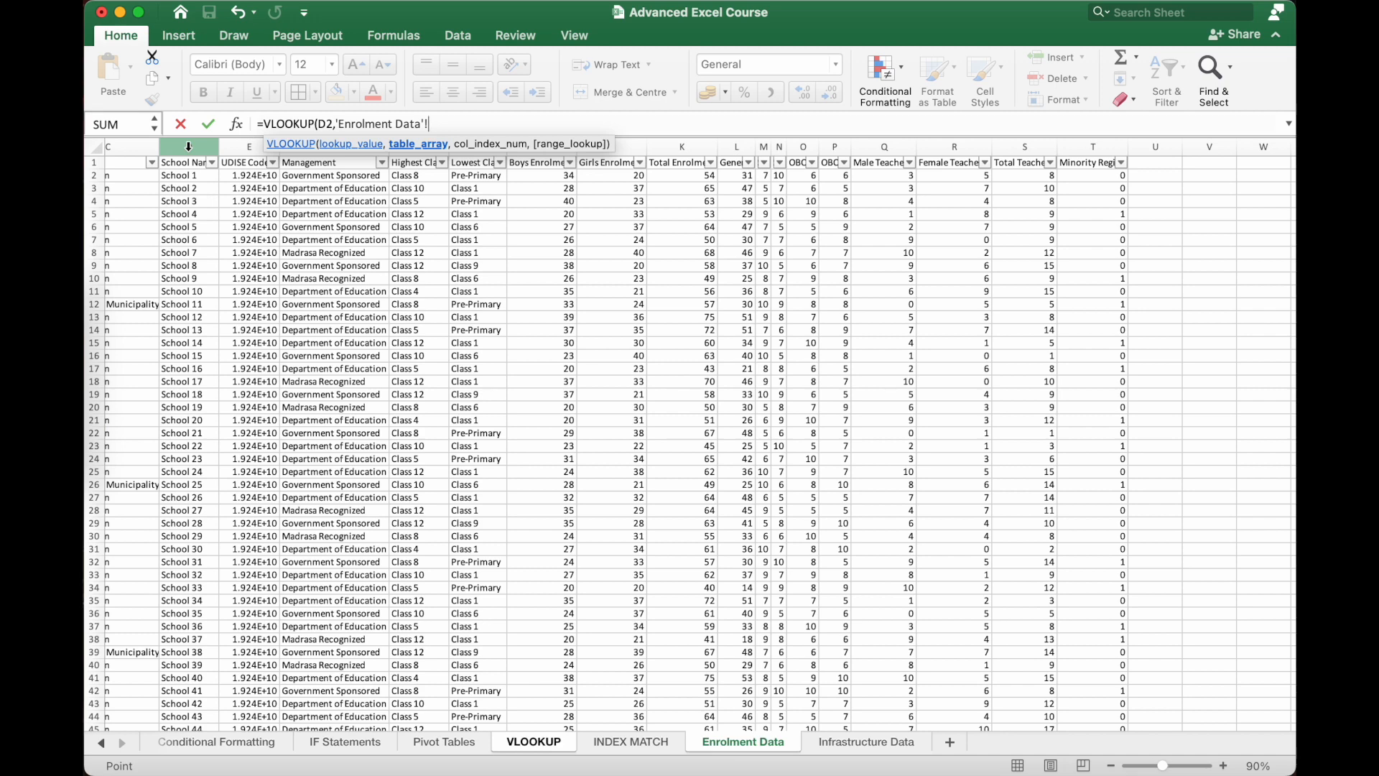
{"action": "scroll", "coordinate": [344, 252], "scroll_direction": "left", "scroll_amount": 4}
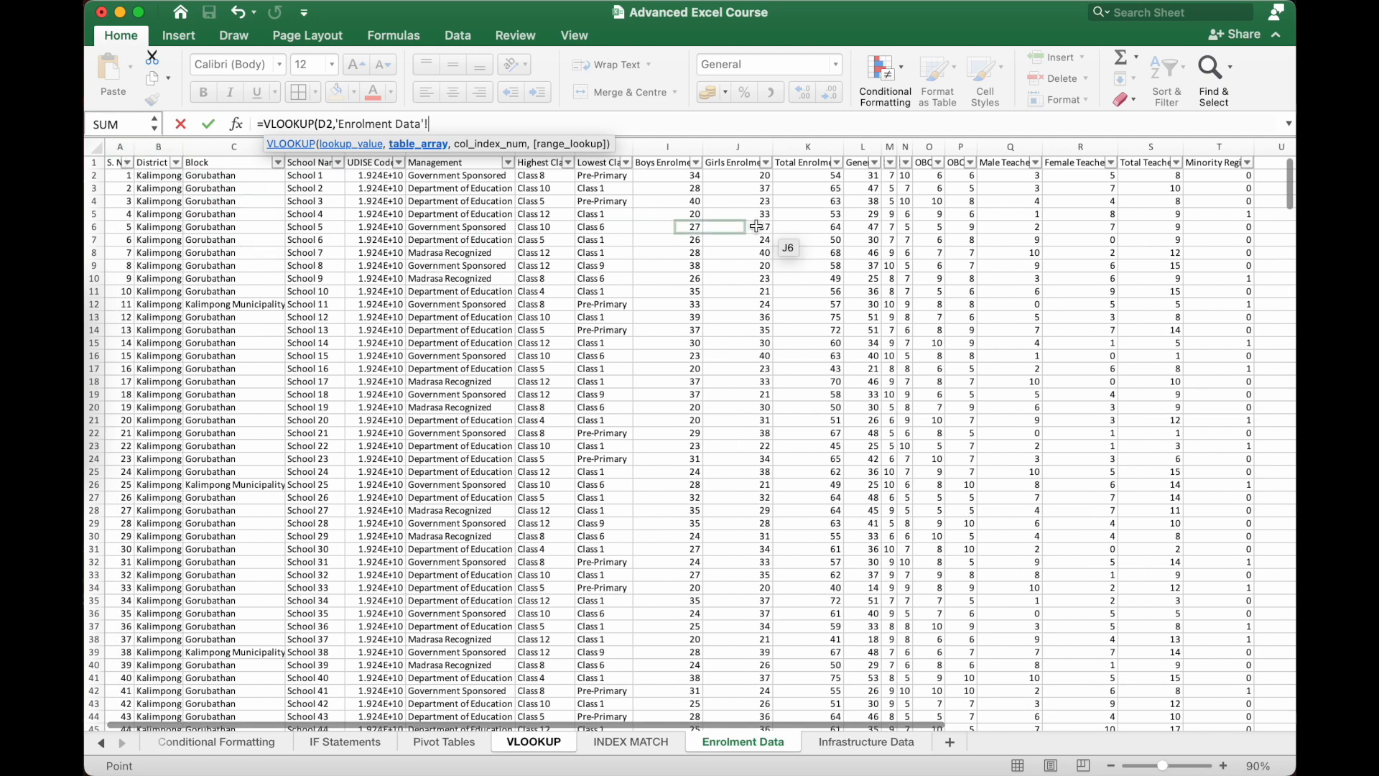
{"action": "scroll", "coordinate": [406, 318], "scroll_direction": "right", "scroll_amount": 2}
{"action": "scroll", "coordinate": [406, 317], "scroll_direction": "right", "scroll_amount": 1}
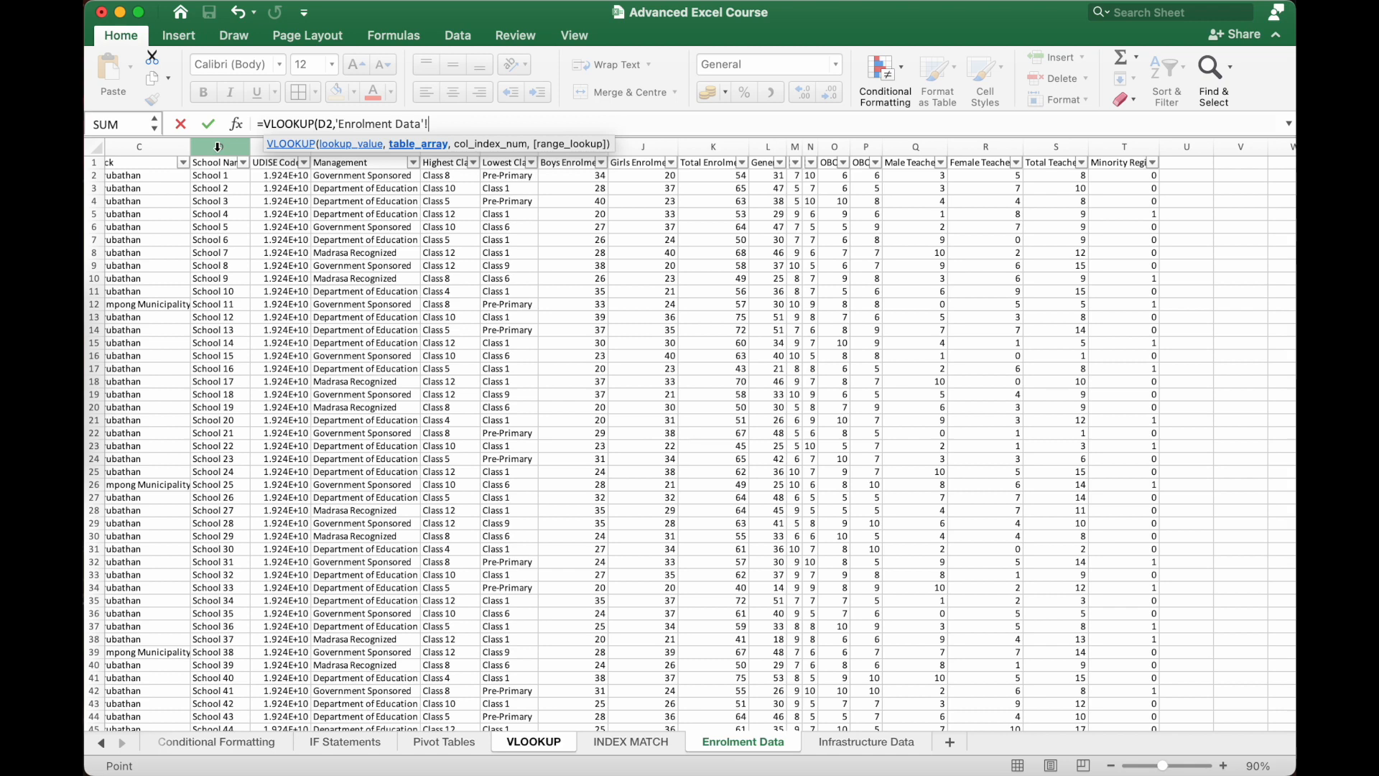
{"action": "left_click_drag", "start_coordinate": [219, 147], "coordinate": [703, 148]}
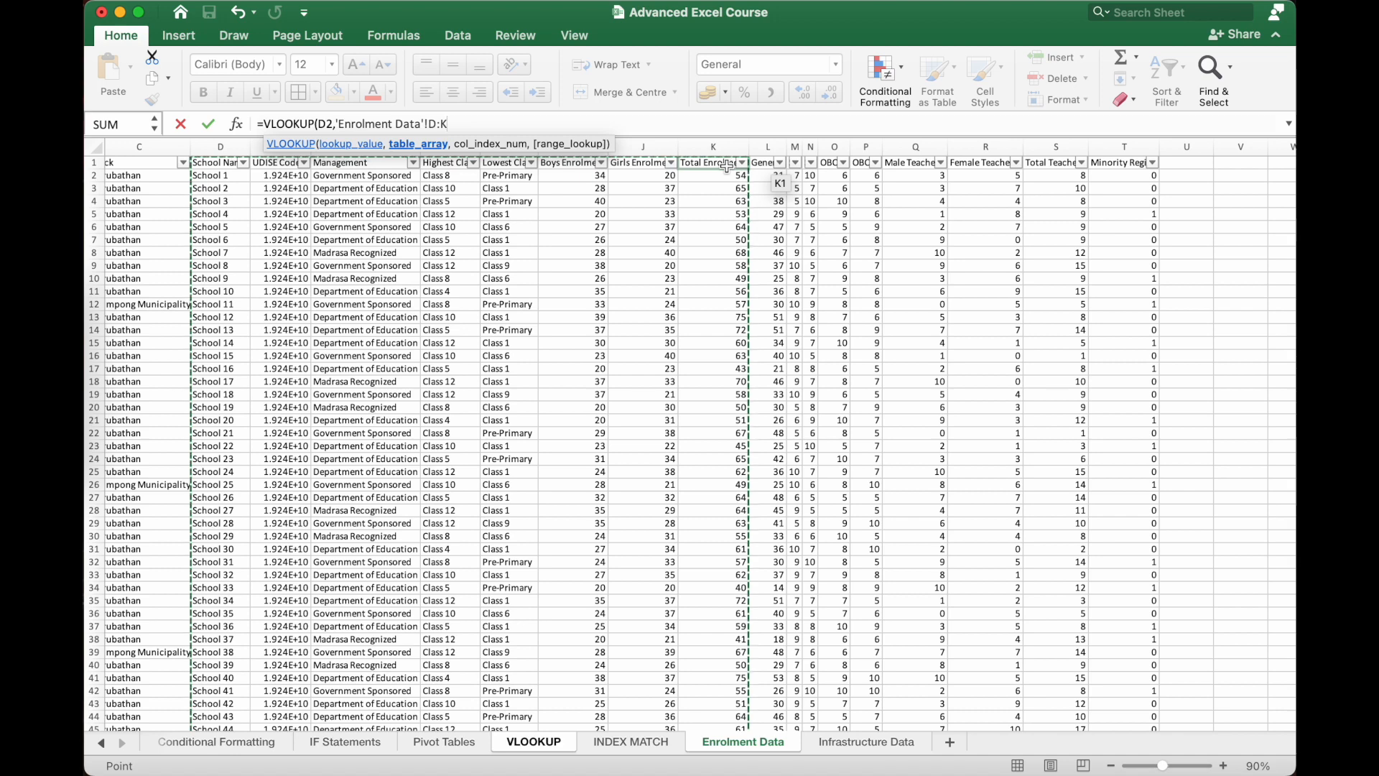
Complete the VLOOKUP formula with column index 8 and FALSE for an exact match, and enter it
{"action": "type", "text": ",8"}
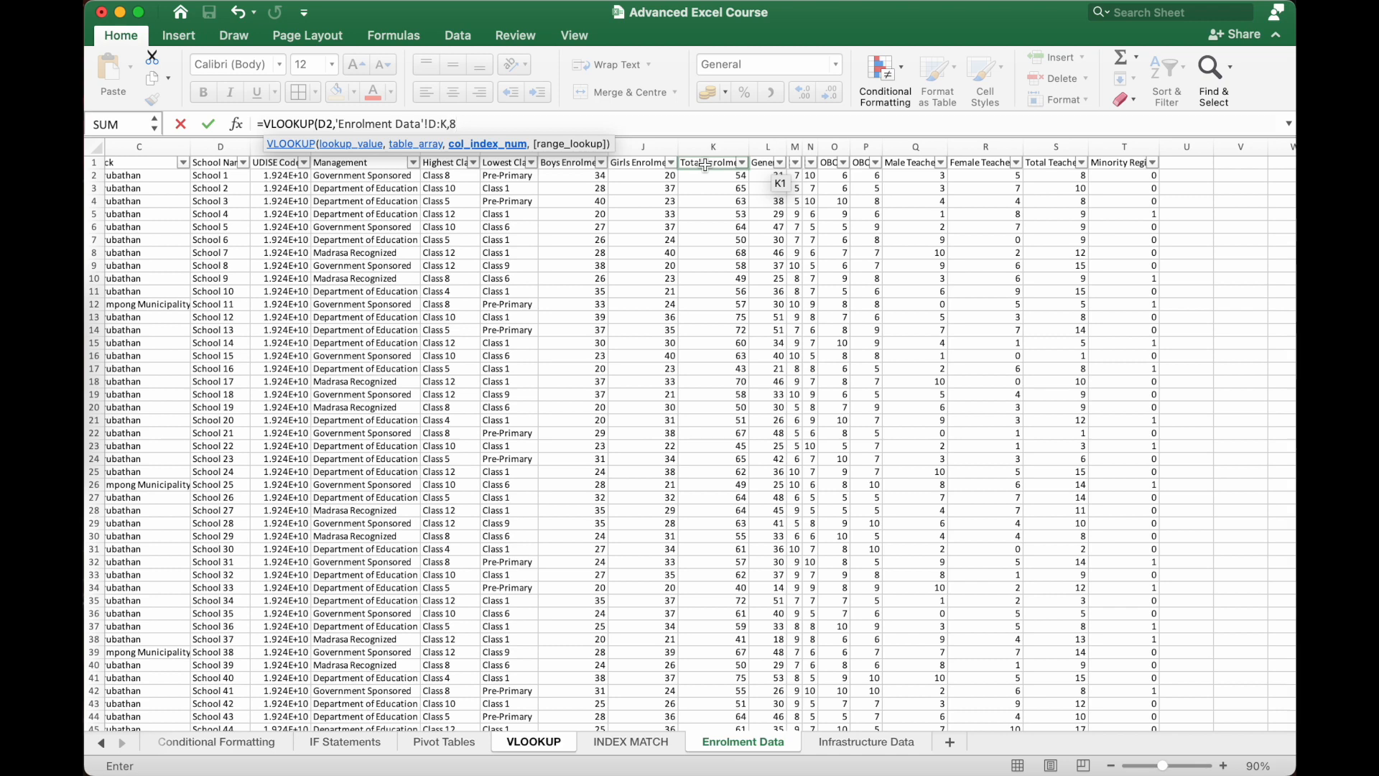
{"action": "type", "text": ",FALS"}
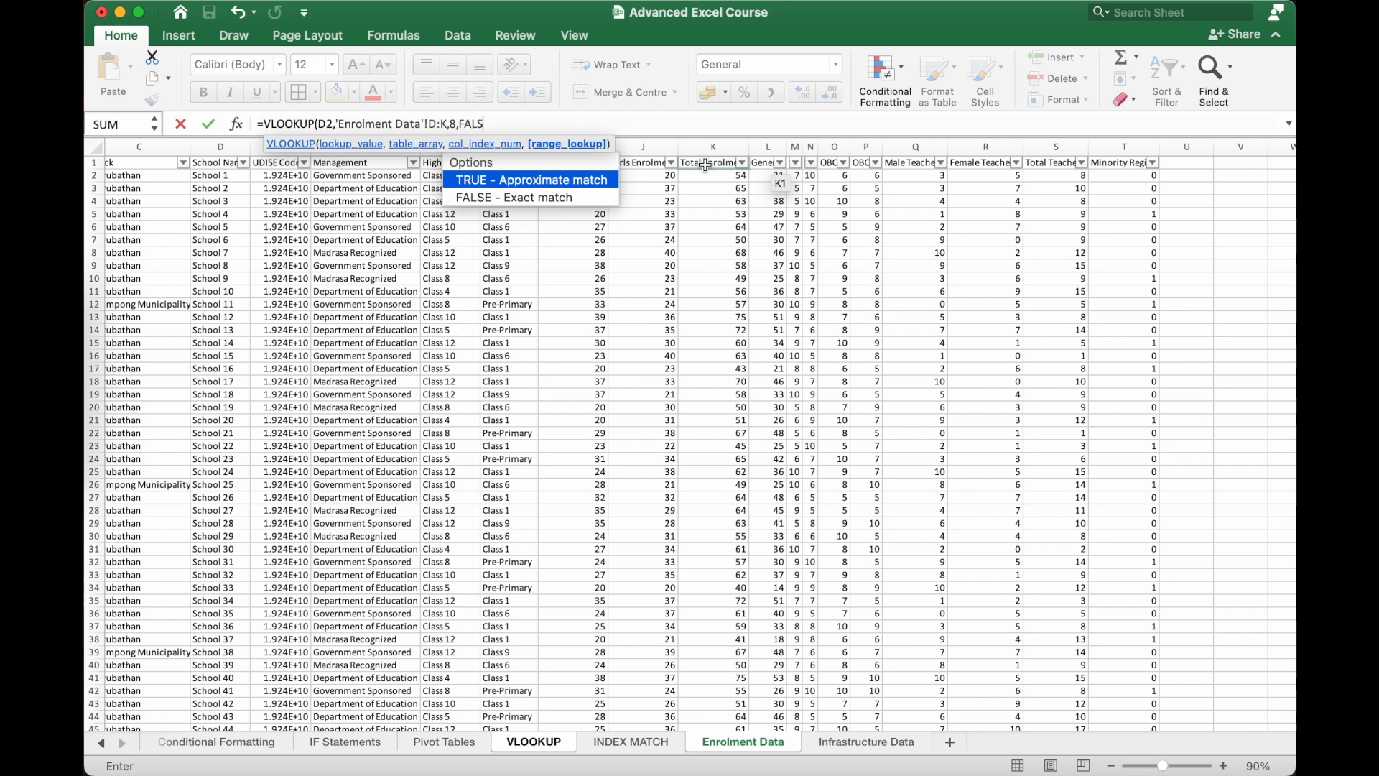
{"action": "type", "text": ")"}
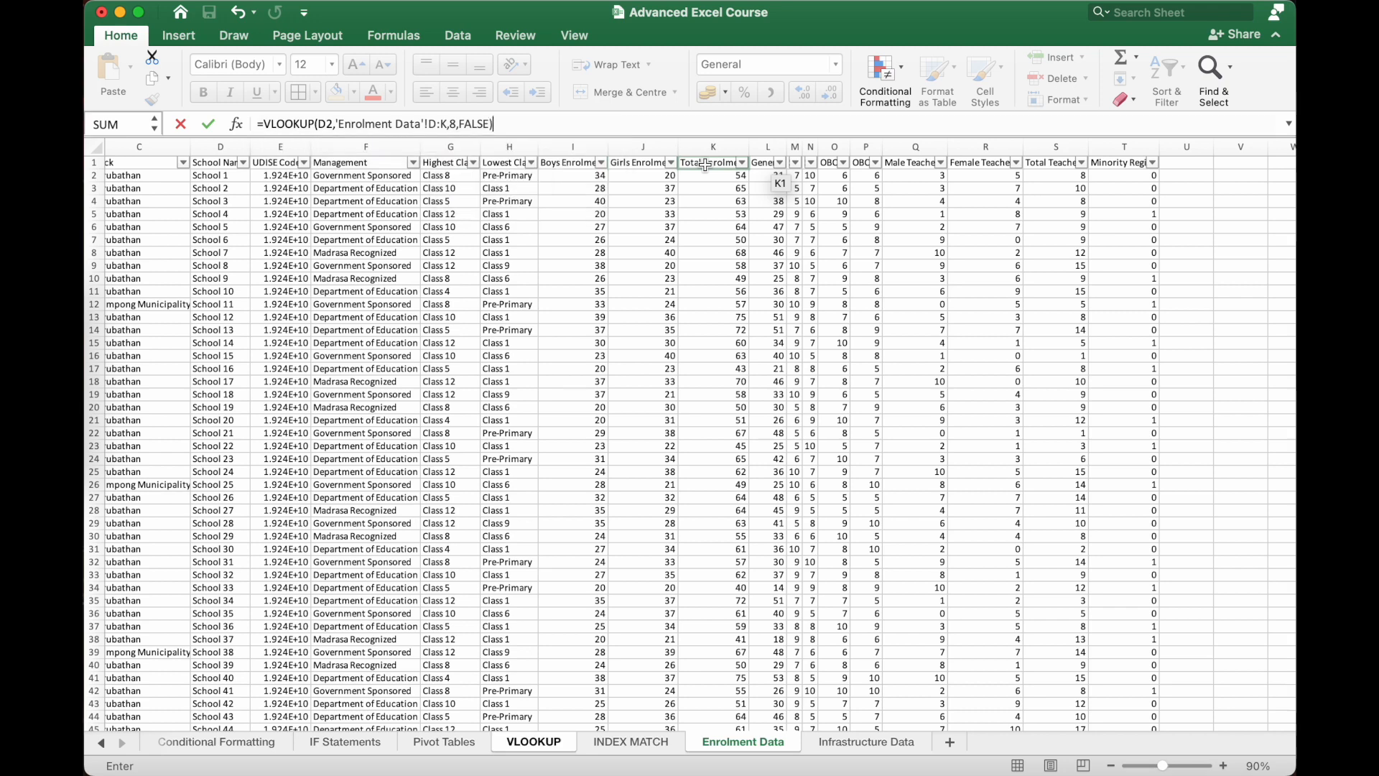
{"action": "key", "text": "Return"}
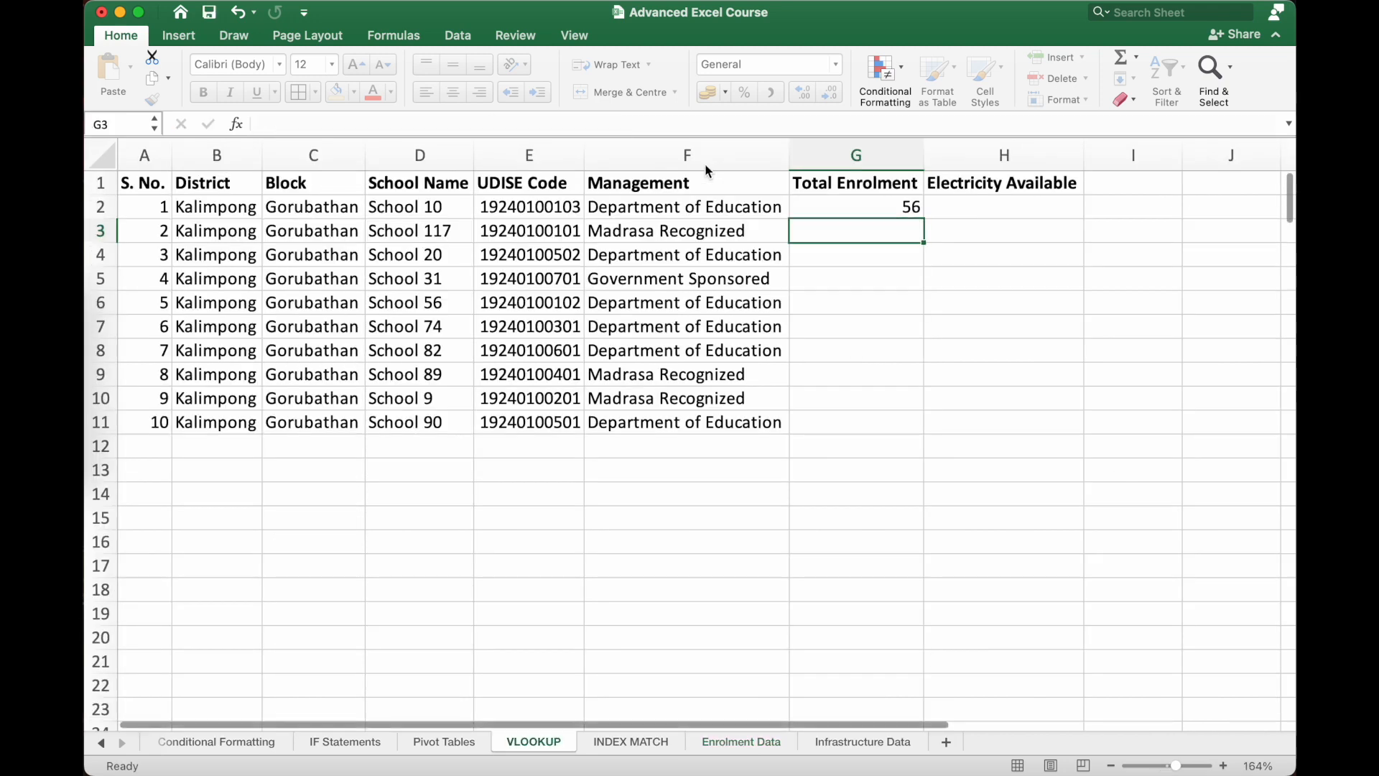
Fill the Total Enrolment formula from G2 down to G11 for all the listed schools
{"action": "left_click", "coordinate": [877, 213]}
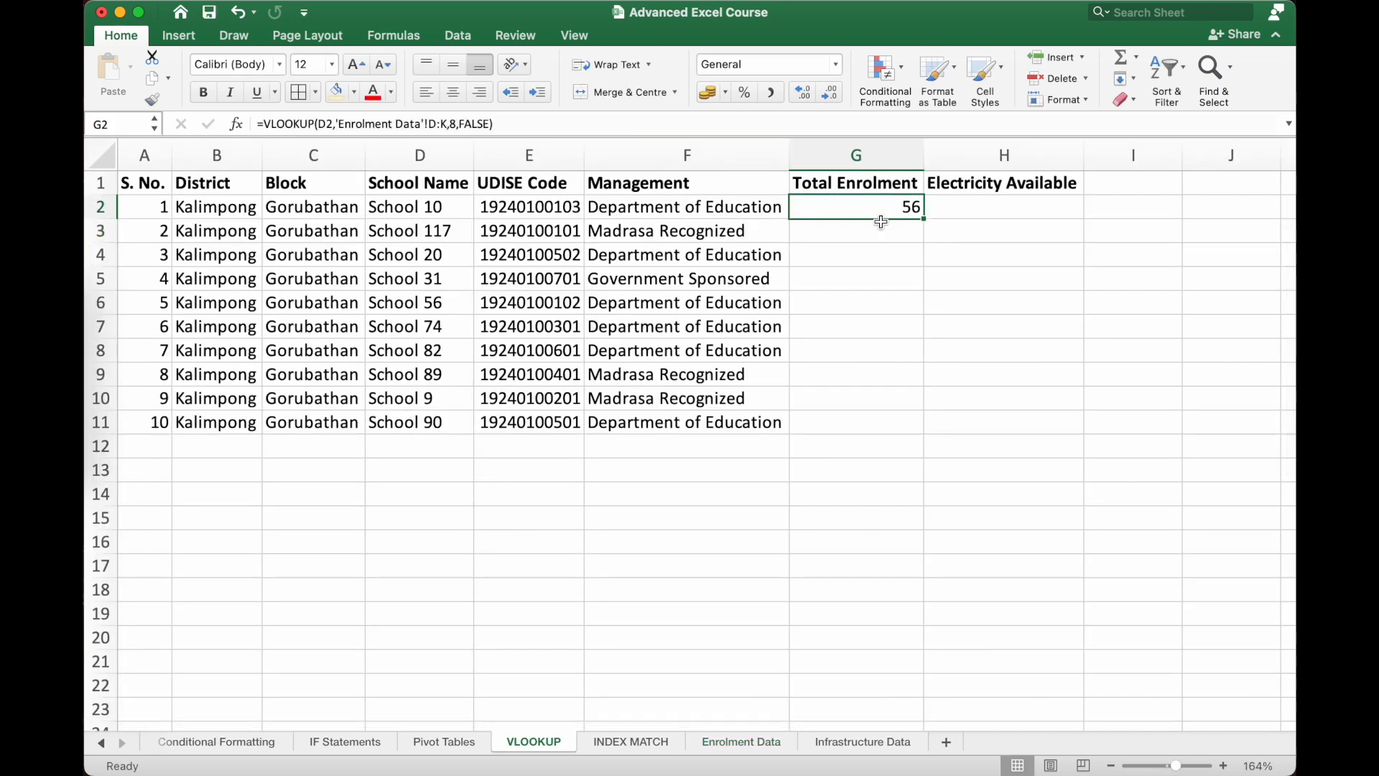
{"action": "double_click", "coordinate": [925, 220]}
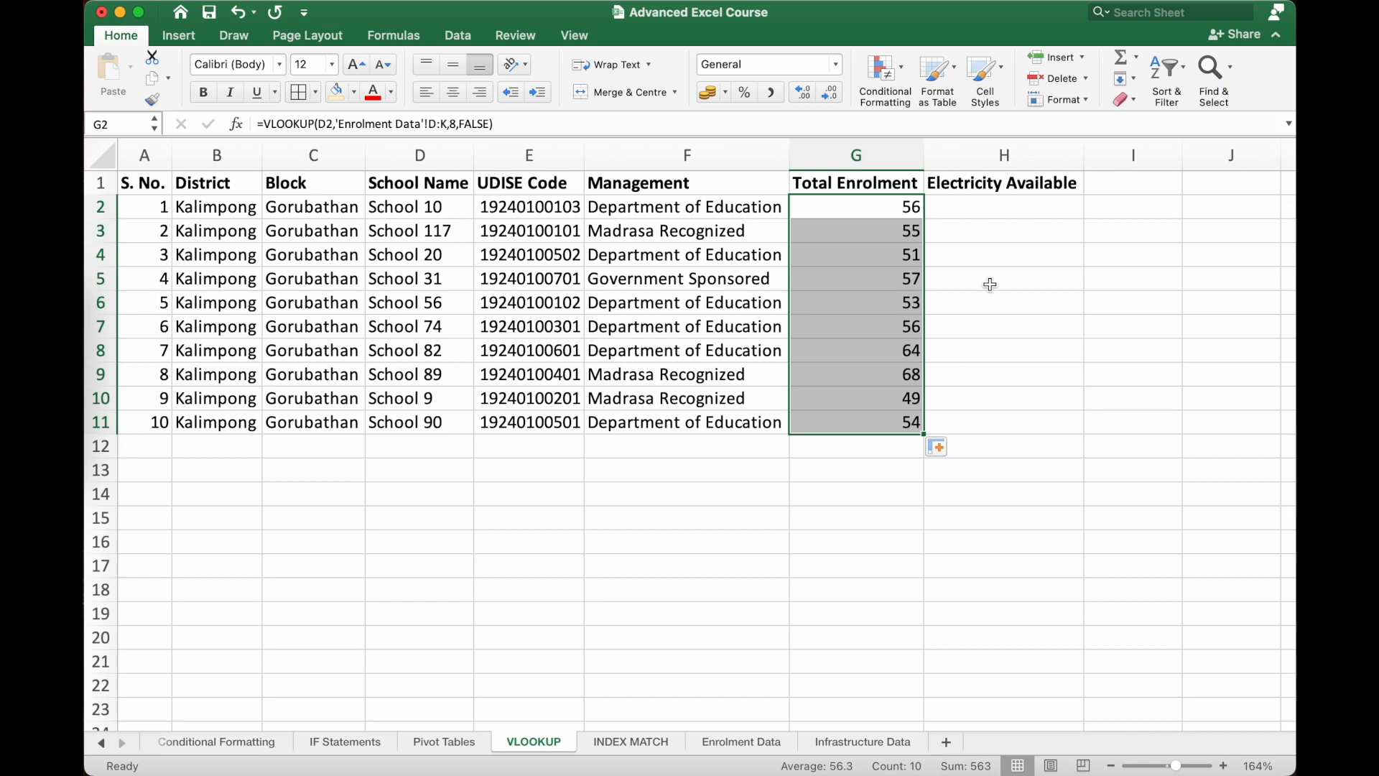
Examine the copied VLOOKUP formula in G9, including its School 89 lookup cell D9 and its FALSE argument, leaving it unedited
{"action": "left_click", "coordinate": [877, 375]}
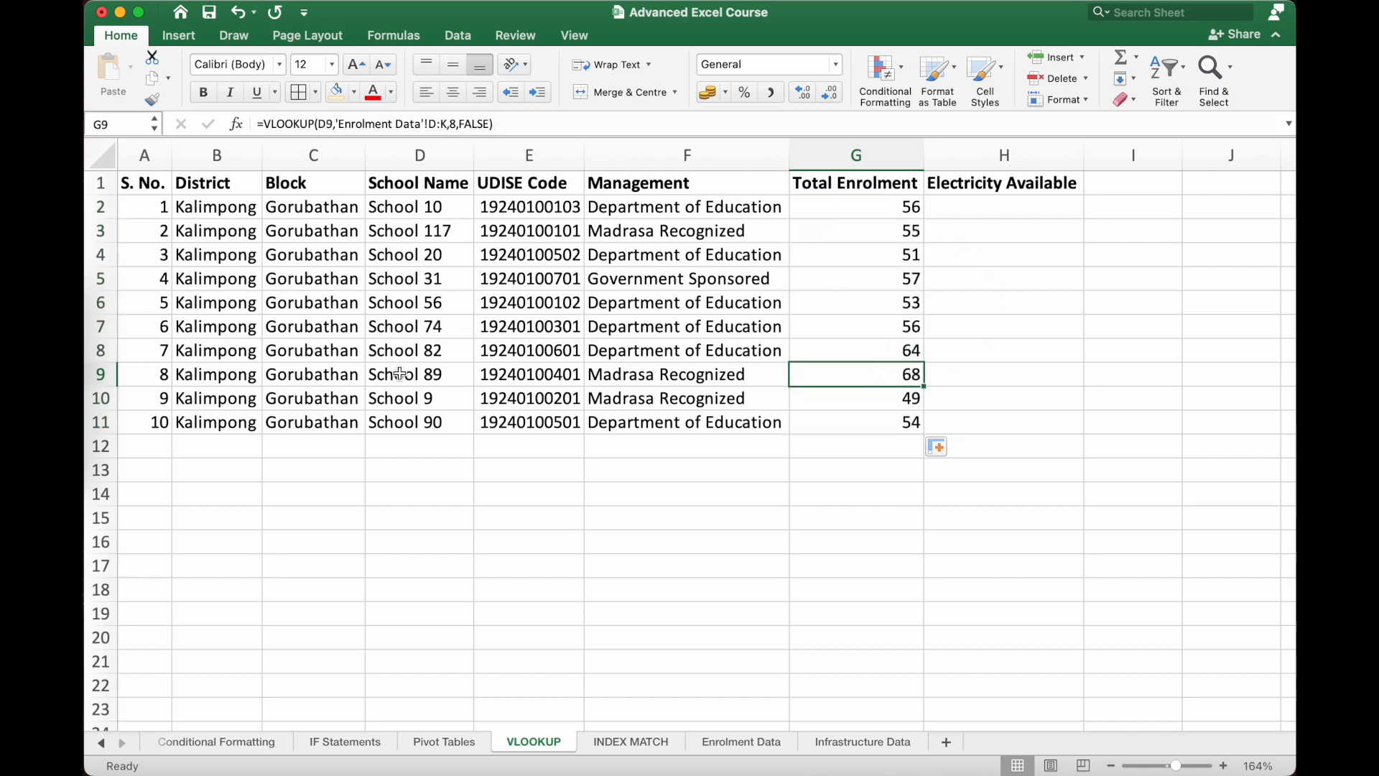
{"action": "double_click", "coordinate": [876, 377]}
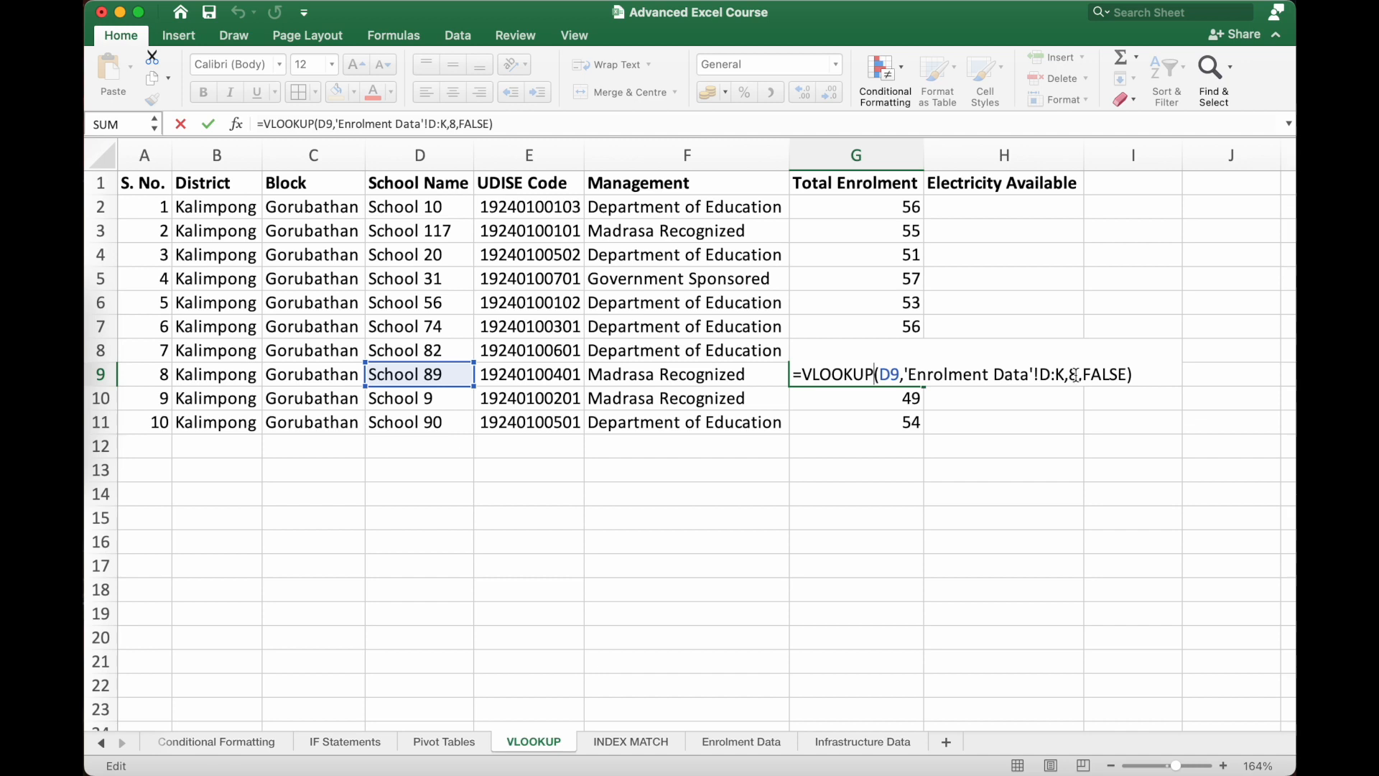
{"action": "left_click_drag", "start_coordinate": [1084, 374], "coordinate": [1127, 374]}
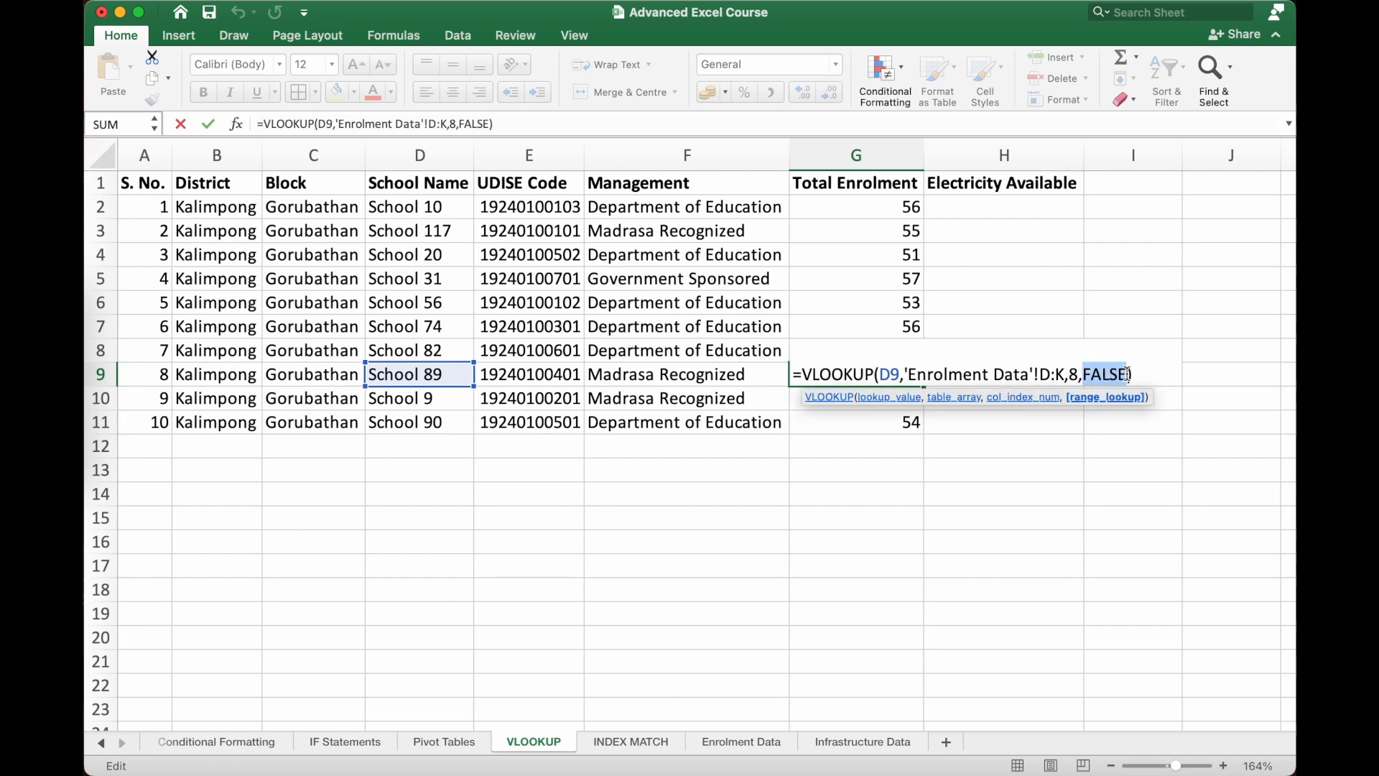
{"action": "left_click", "coordinate": [877, 375]}
{"action": "key", "text": "Escape"}
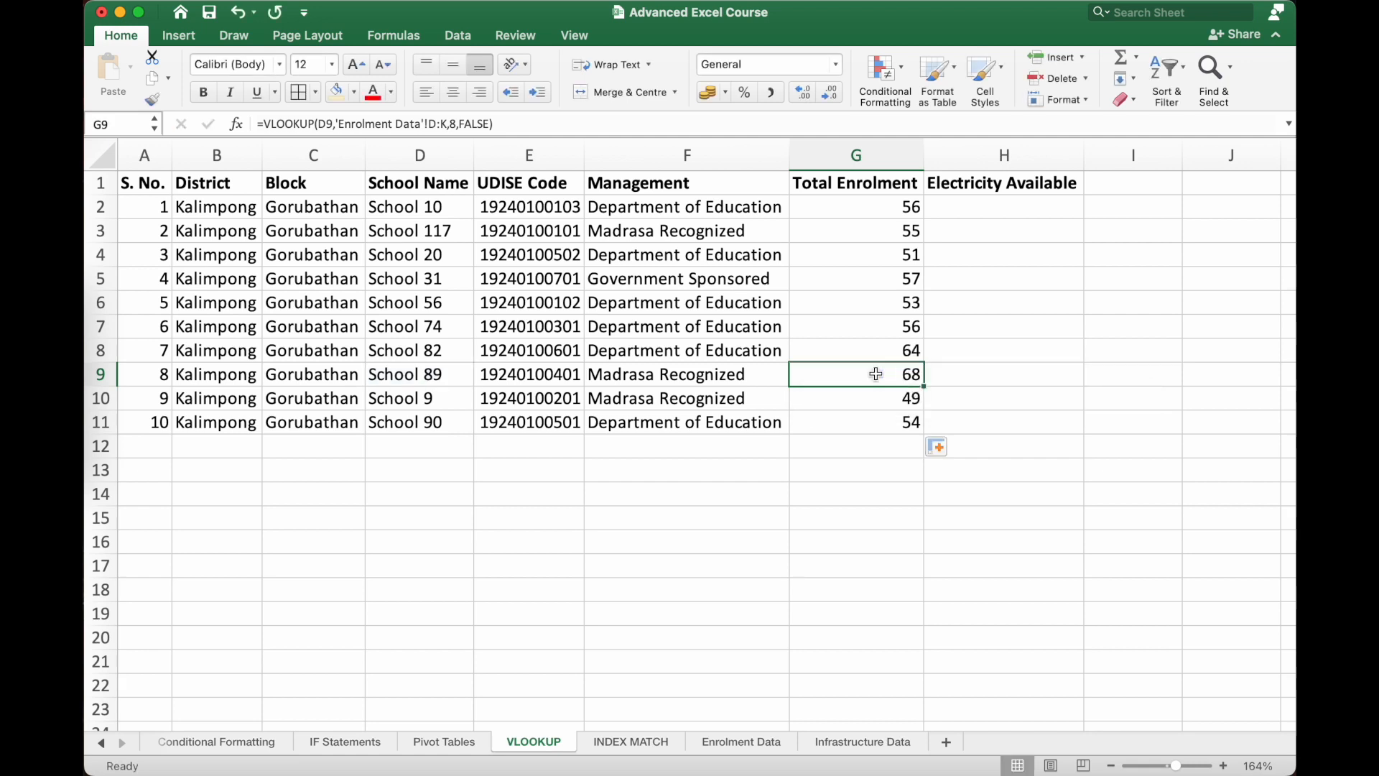
{"action": "left_click", "coordinate": [434, 374]}
{"action": "left_click", "coordinate": [884, 380]}
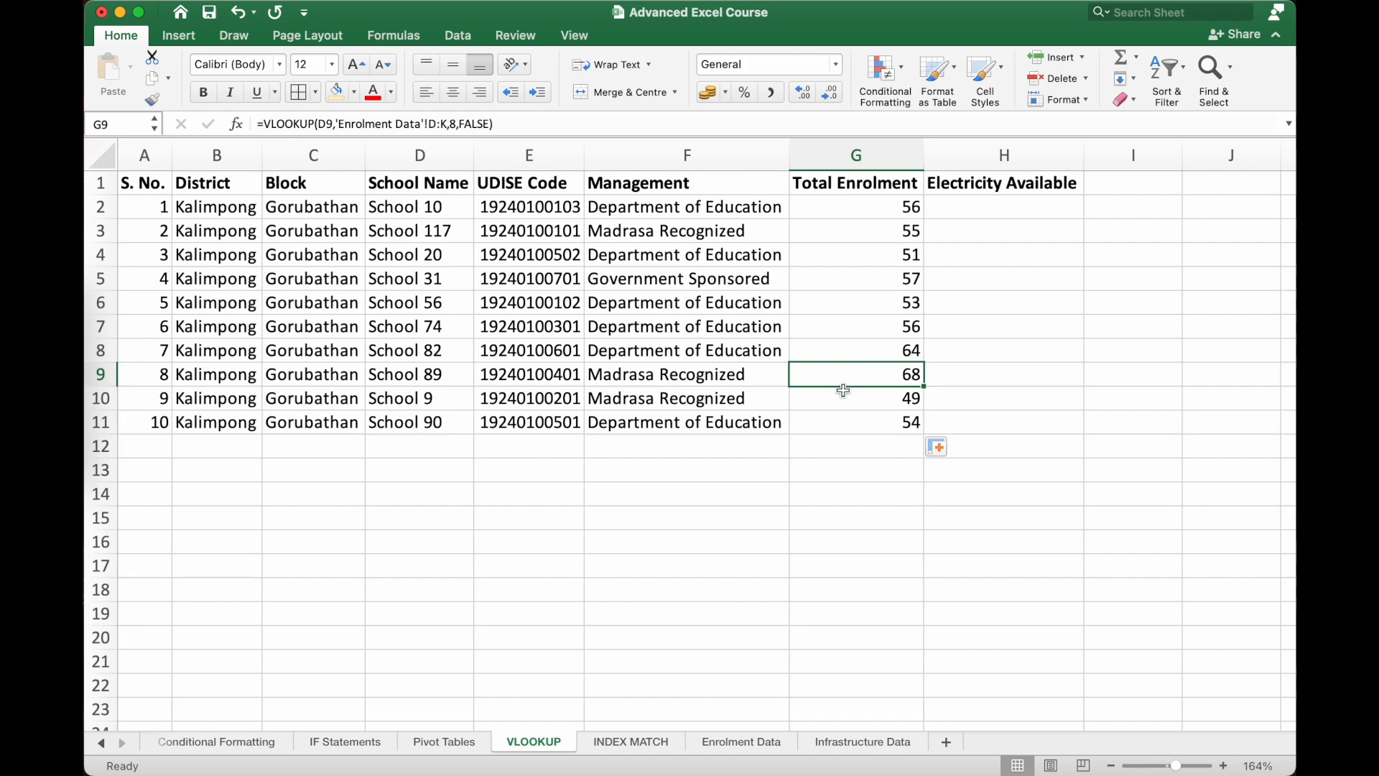
Check School 89's Total Enrolment on the Enrolment Data sheet against the looked-up figure, and return to the VLOOKUP sheet
{"action": "left_click", "coordinate": [748, 743]}
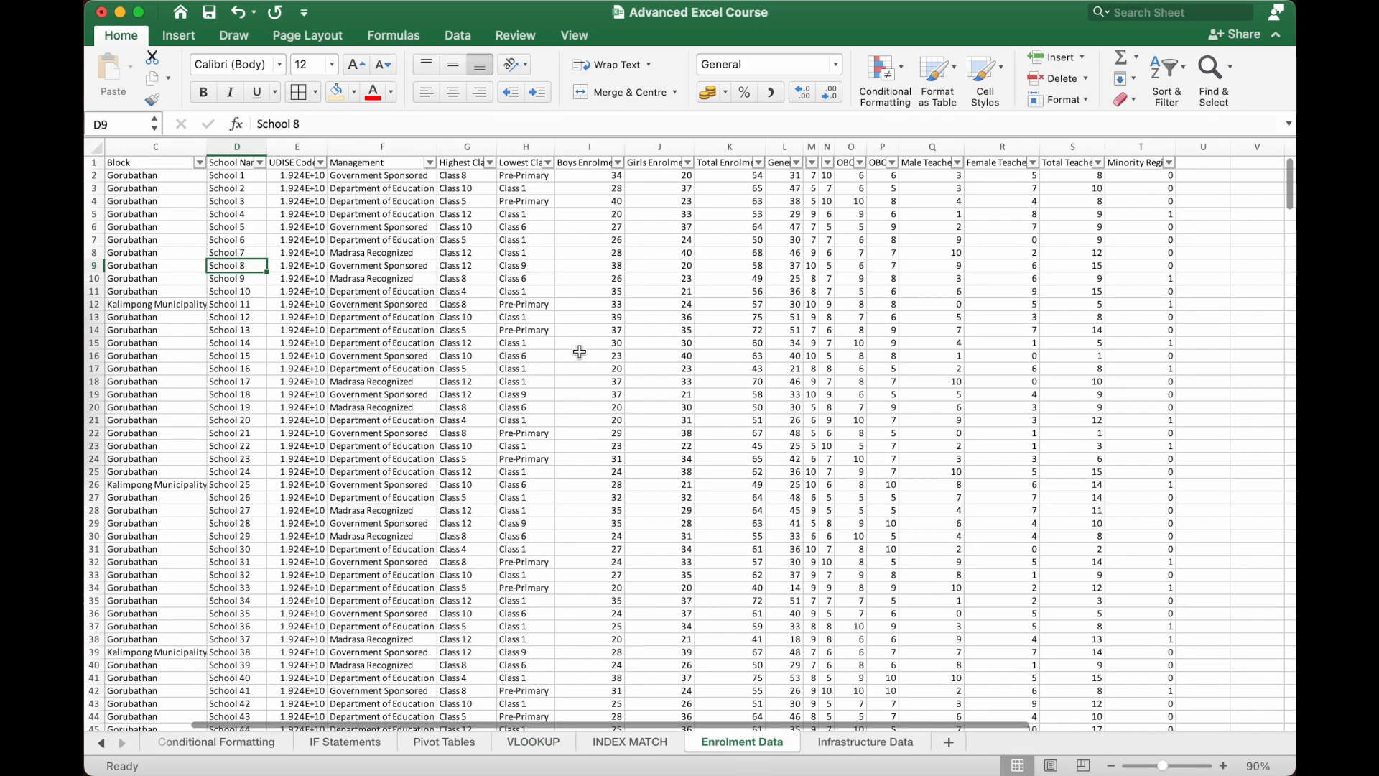
{"action": "left_click", "coordinate": [728, 147]}
{"action": "scroll", "coordinate": [235, 500], "scroll_direction": "down", "scroll_amount": 15}
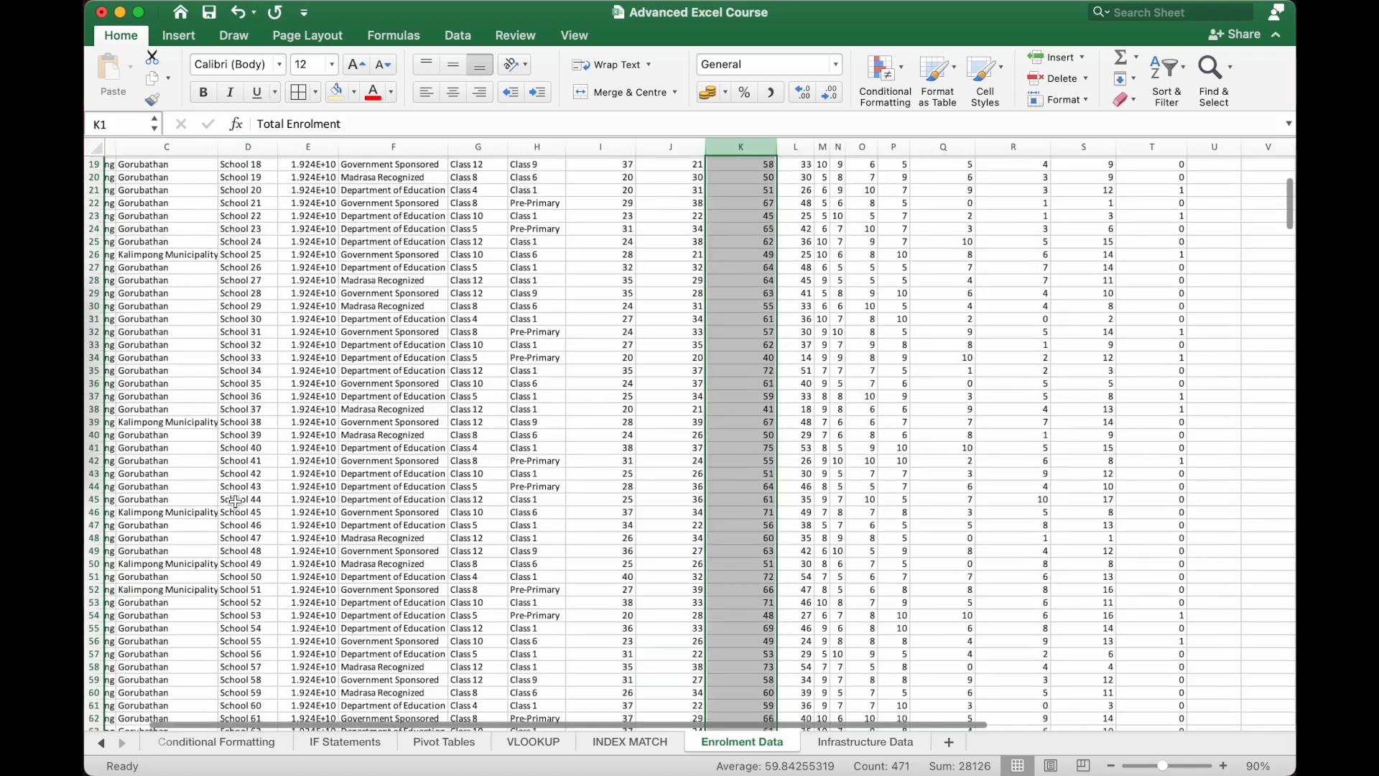
{"action": "scroll", "coordinate": [235, 501], "scroll_direction": "down", "scroll_amount": 1}
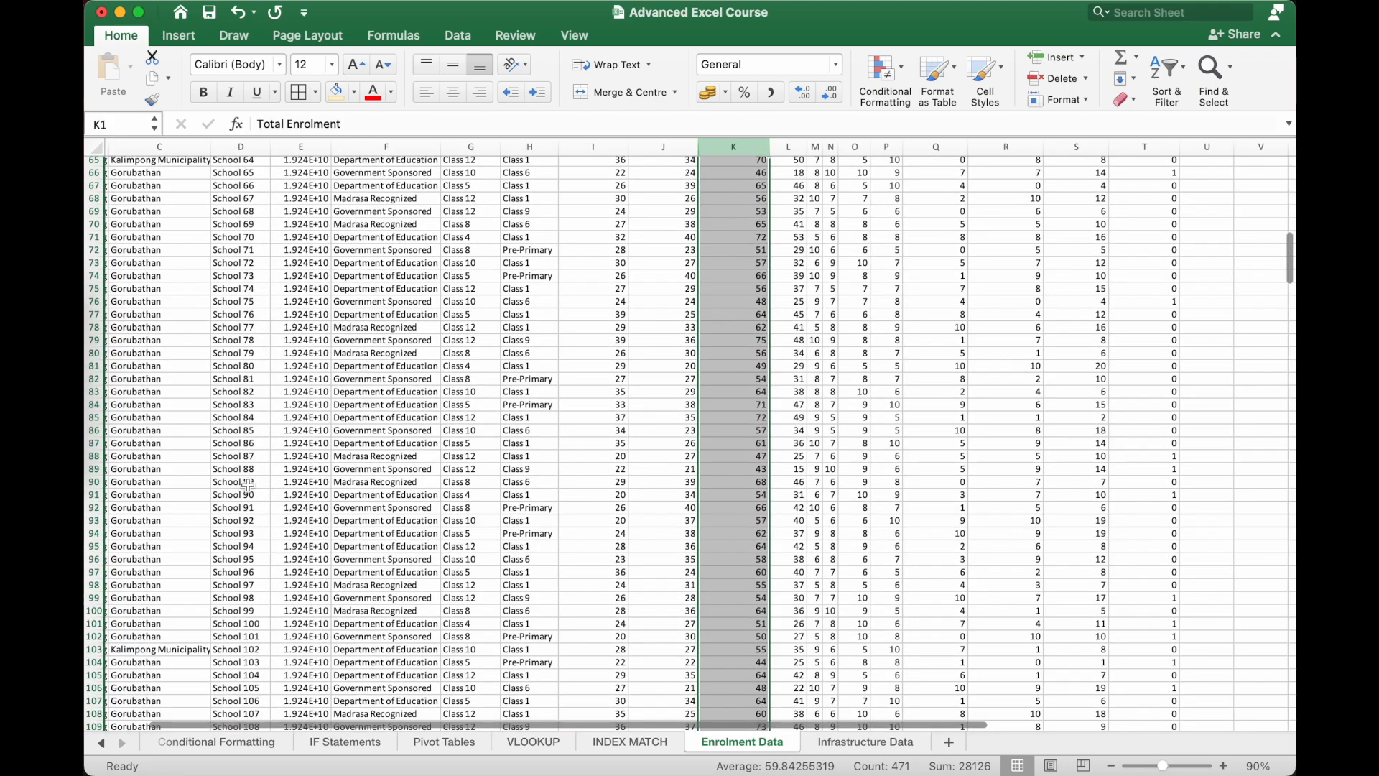
{"action": "left_click", "coordinate": [724, 484]}
{"action": "left_click", "coordinate": [533, 741]}
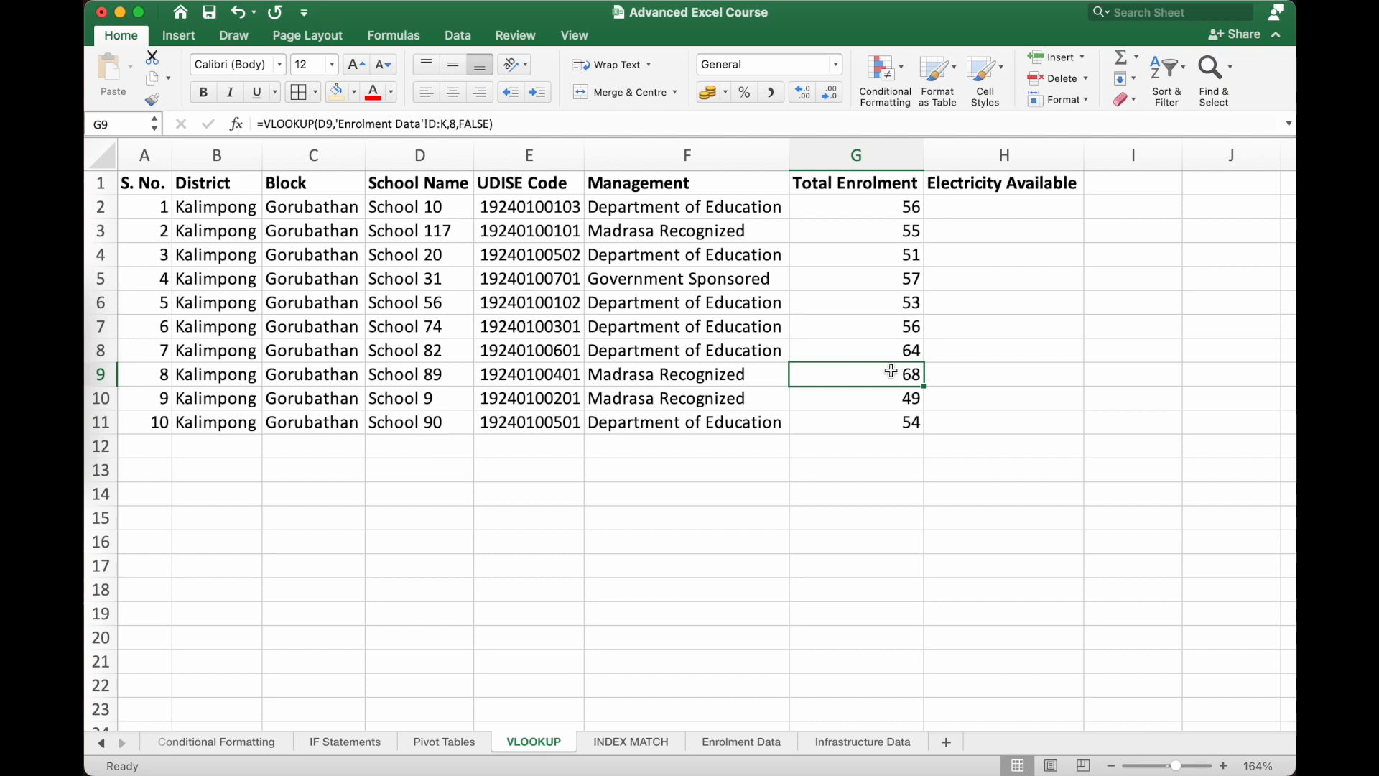
Widen the UDISE Code column on the Enrolment Data sheet so the codes show in full
{"action": "left_click", "coordinate": [984, 210]}
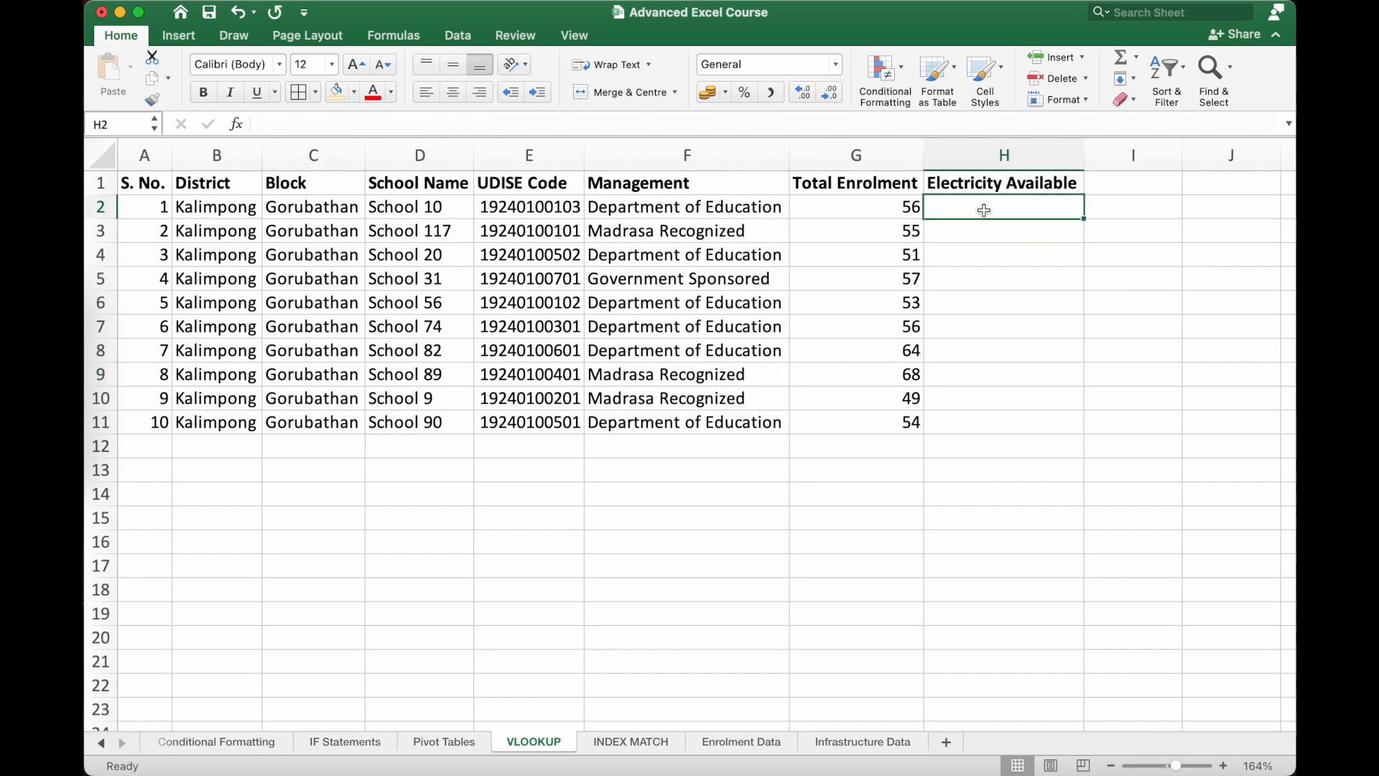
{"action": "scroll", "coordinate": [944, 538], "scroll_direction": "right", "scroll_amount": 1}
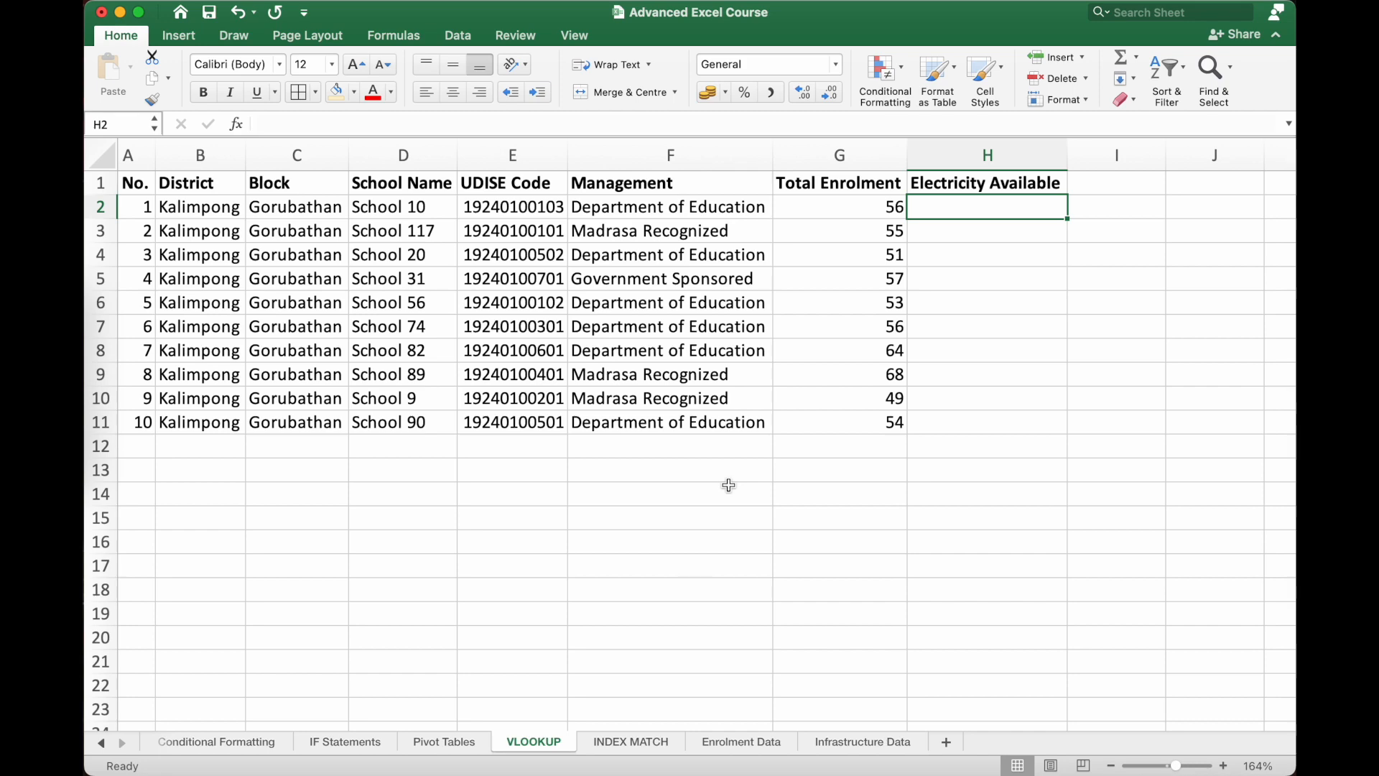
{"action": "left_click", "coordinate": [739, 742]}
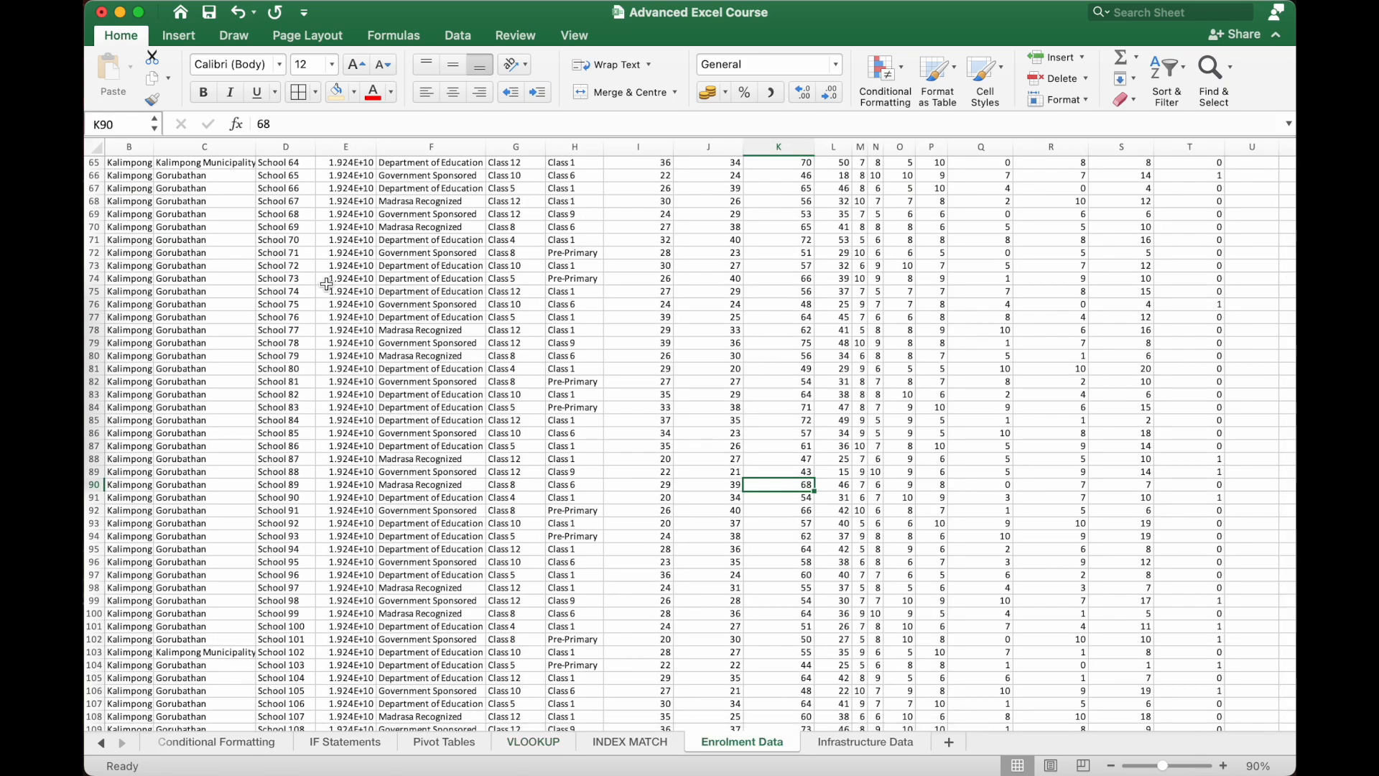
{"action": "scroll", "coordinate": [359, 253], "scroll_direction": "up", "scroll_amount": 3}
{"action": "scroll", "coordinate": [359, 253], "scroll_direction": "left", "scroll_amount": 1}
{"action": "left_click_drag", "start_coordinate": [394, 147], "coordinate": [421, 143]}
{"action": "scroll", "coordinate": [323, 214], "scroll_direction": "up", "scroll_amount": 15}
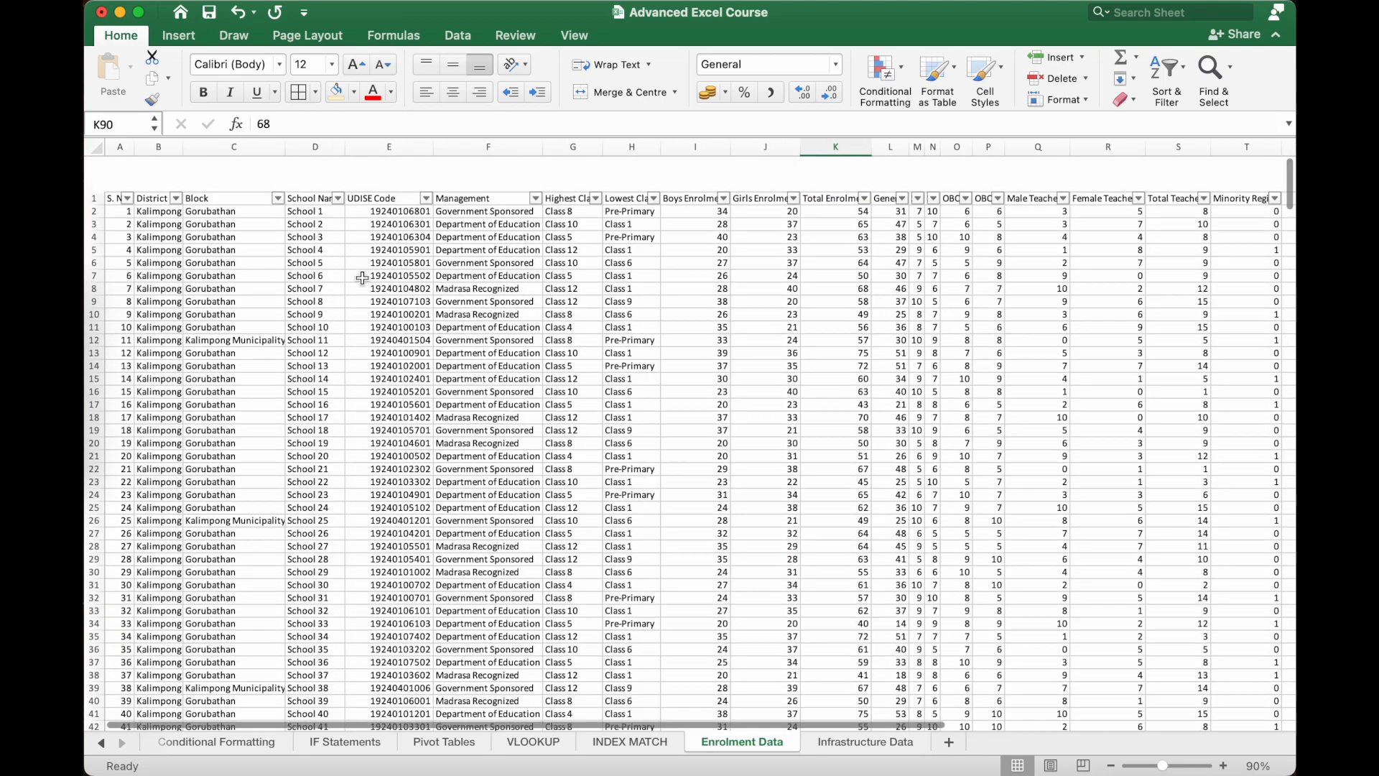
Enter School 1 as a duplicate school name in cell D3 of the Enrolment Data sheet, and undo the entry
{"action": "left_click_drag", "start_coordinate": [318, 176], "coordinate": [317, 382]}
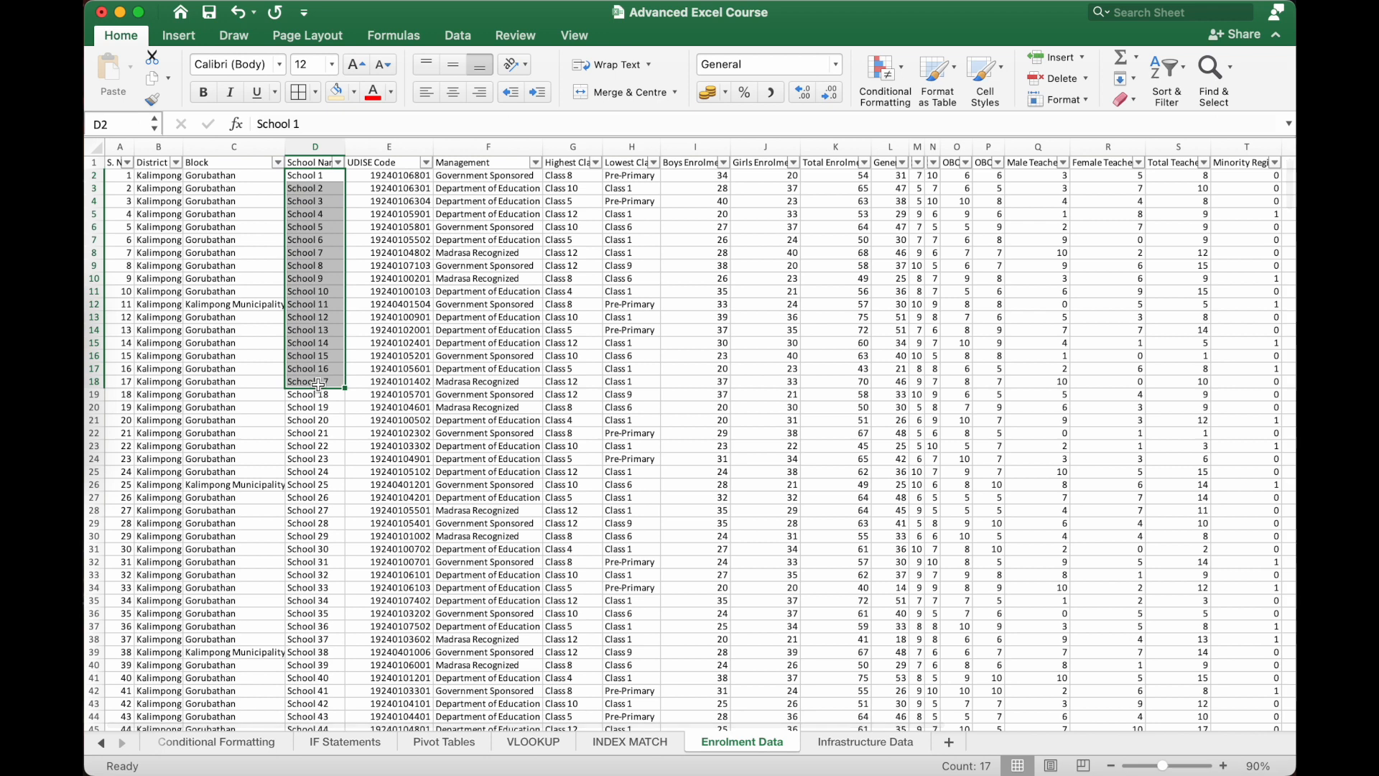
{"action": "left_click", "coordinate": [318, 346]}
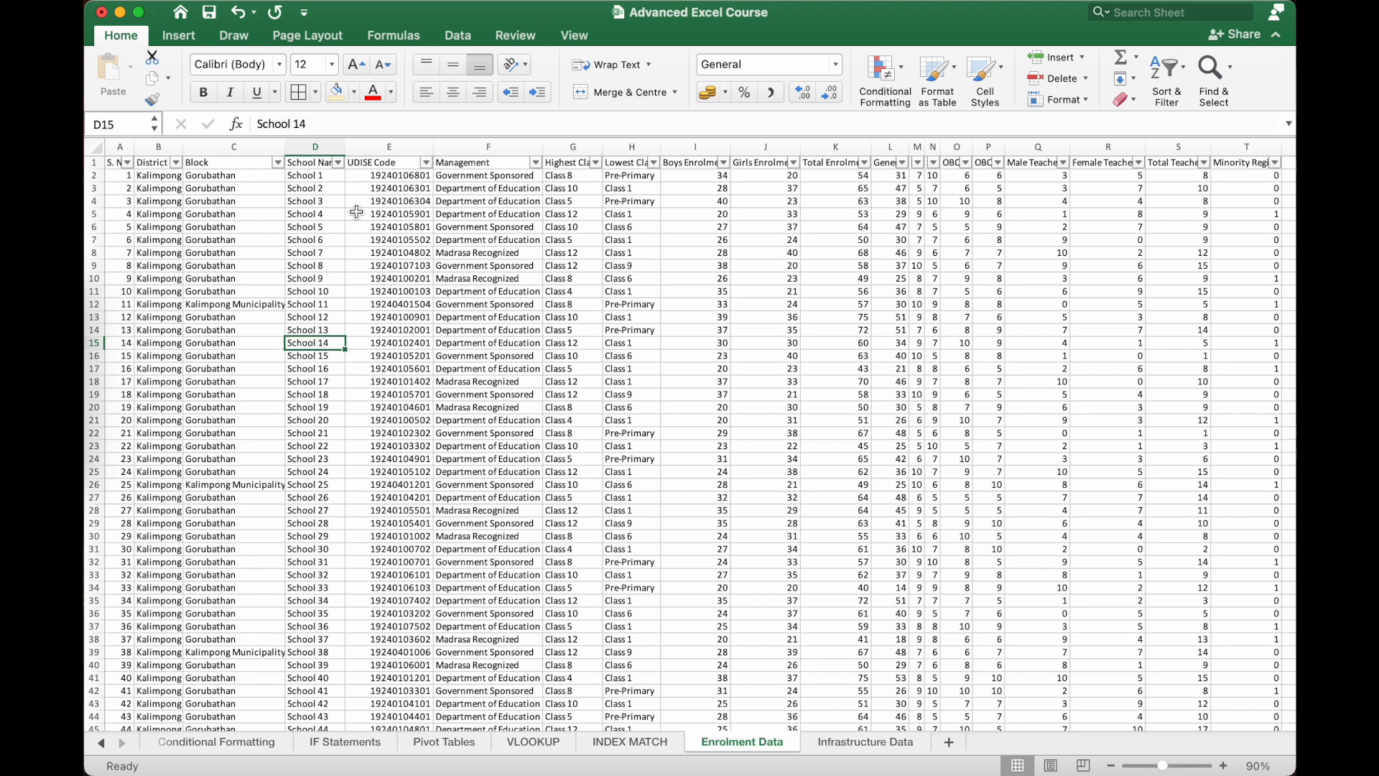
{"action": "left_click", "coordinate": [329, 188]}
{"action": "type", "text": "School 1"}
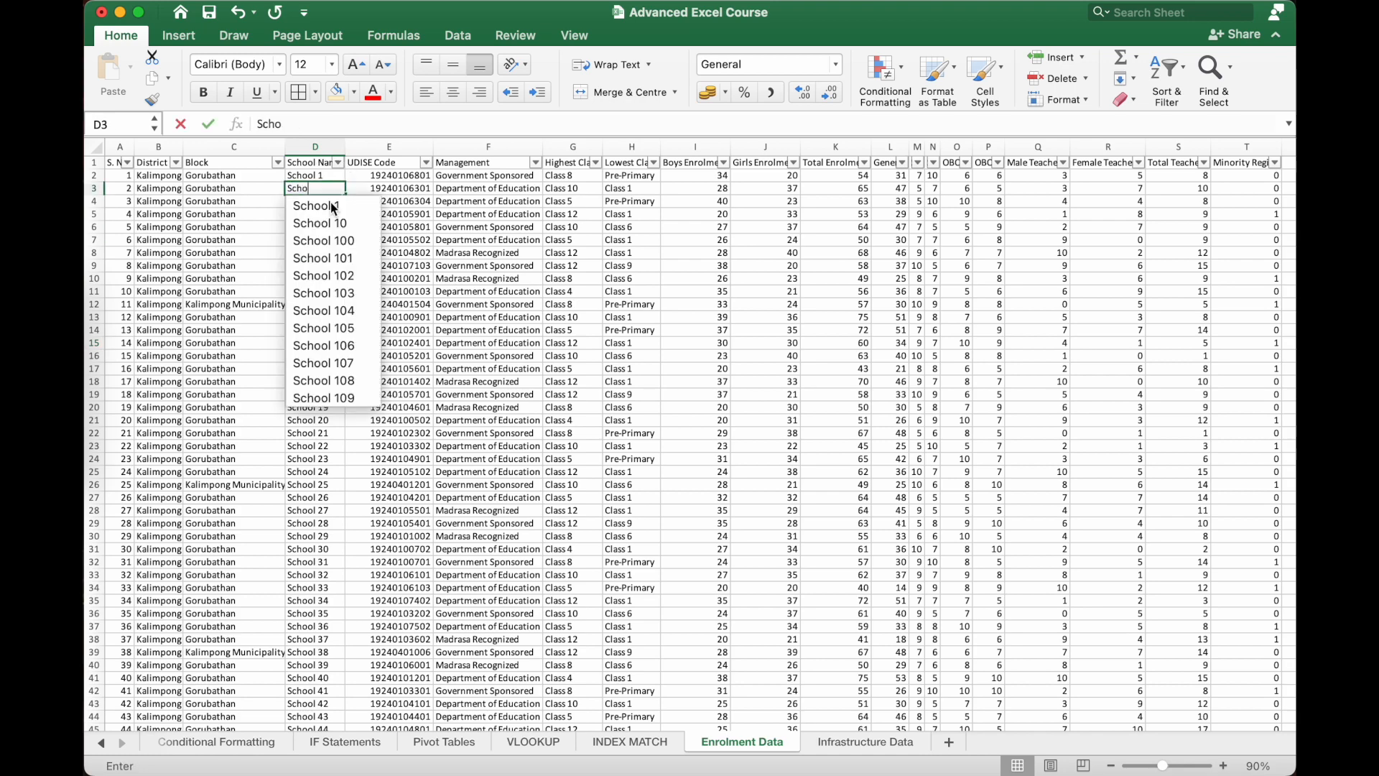
{"action": "key", "text": "Return"}
{"action": "scroll", "coordinate": [314, 192], "scroll_direction": "up", "scroll_amount": 1}
{"action": "scroll", "coordinate": [315, 193], "scroll_direction": "up", "scroll_amount": 5}
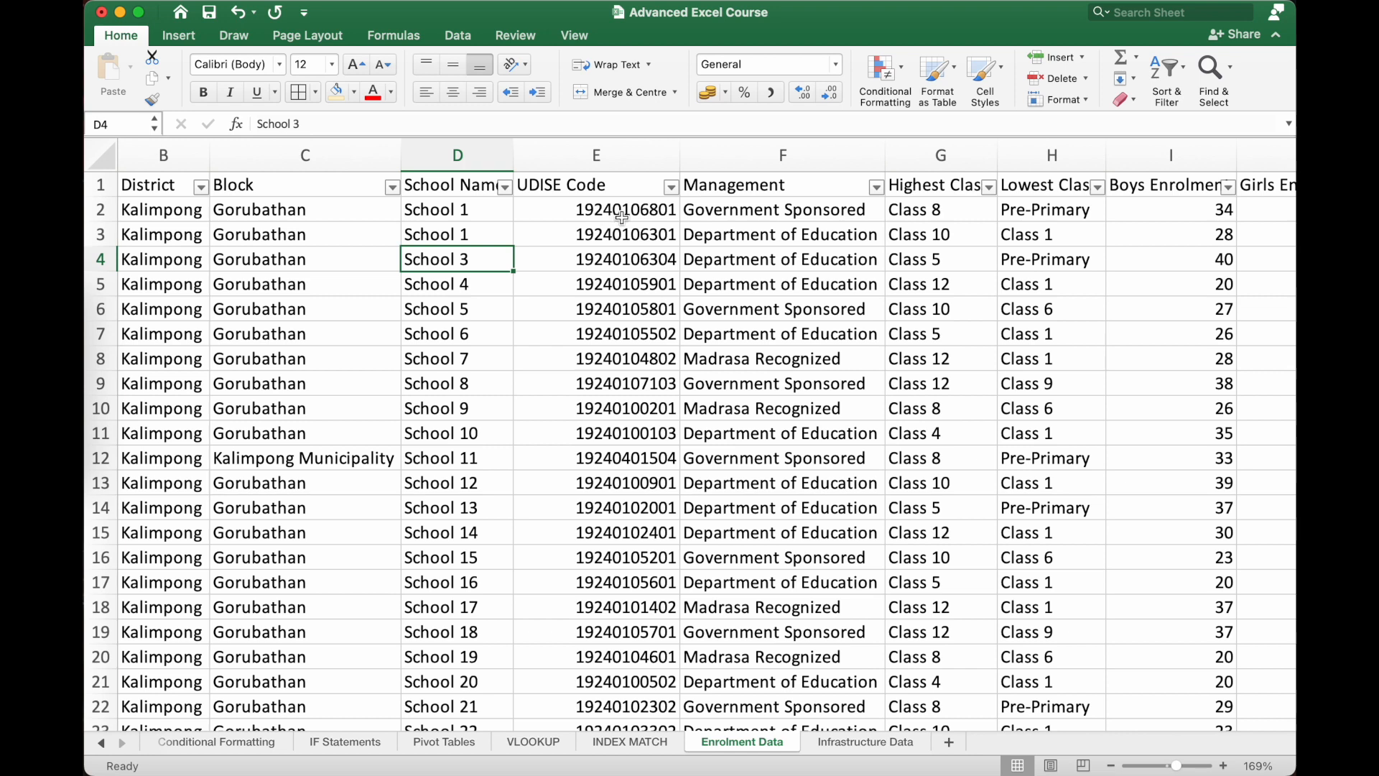
{"action": "scroll", "coordinate": [569, 237], "scroll_direction": "down", "scroll_amount": 5}
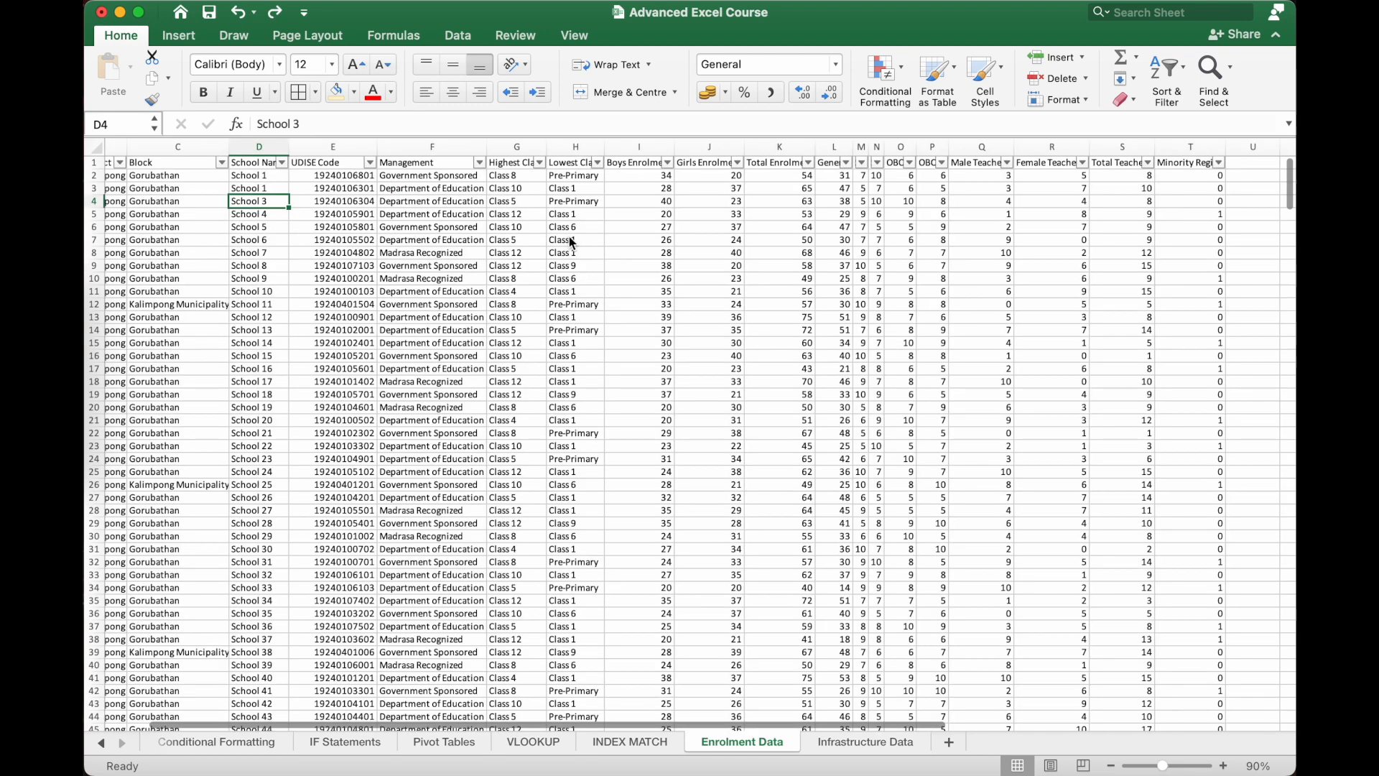
{"action": "key", "text": "super+z"}
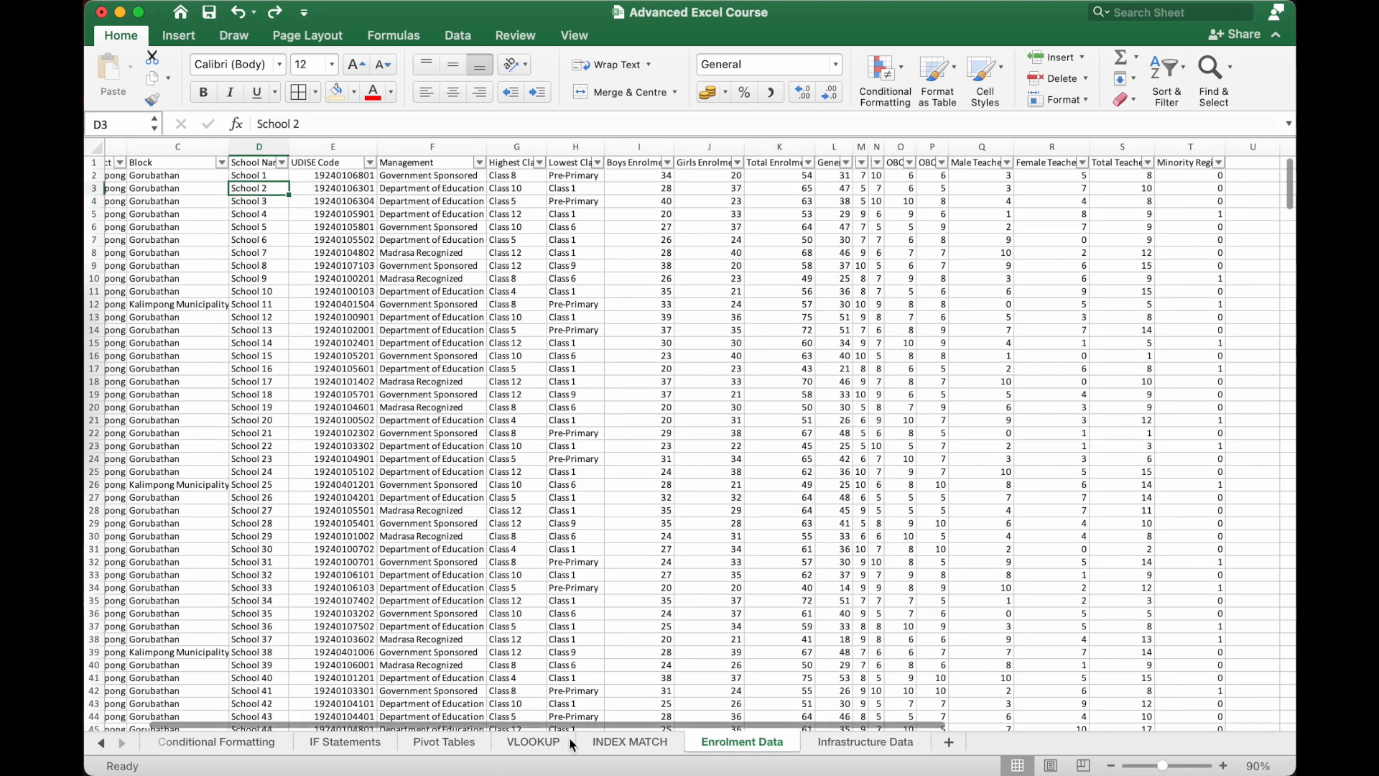
Start a VLOOKUP formula in cell H2 of the VLOOKUP sheet, using UDISE Code cell E2 as the lookup value
{"action": "left_click", "coordinate": [533, 741]}
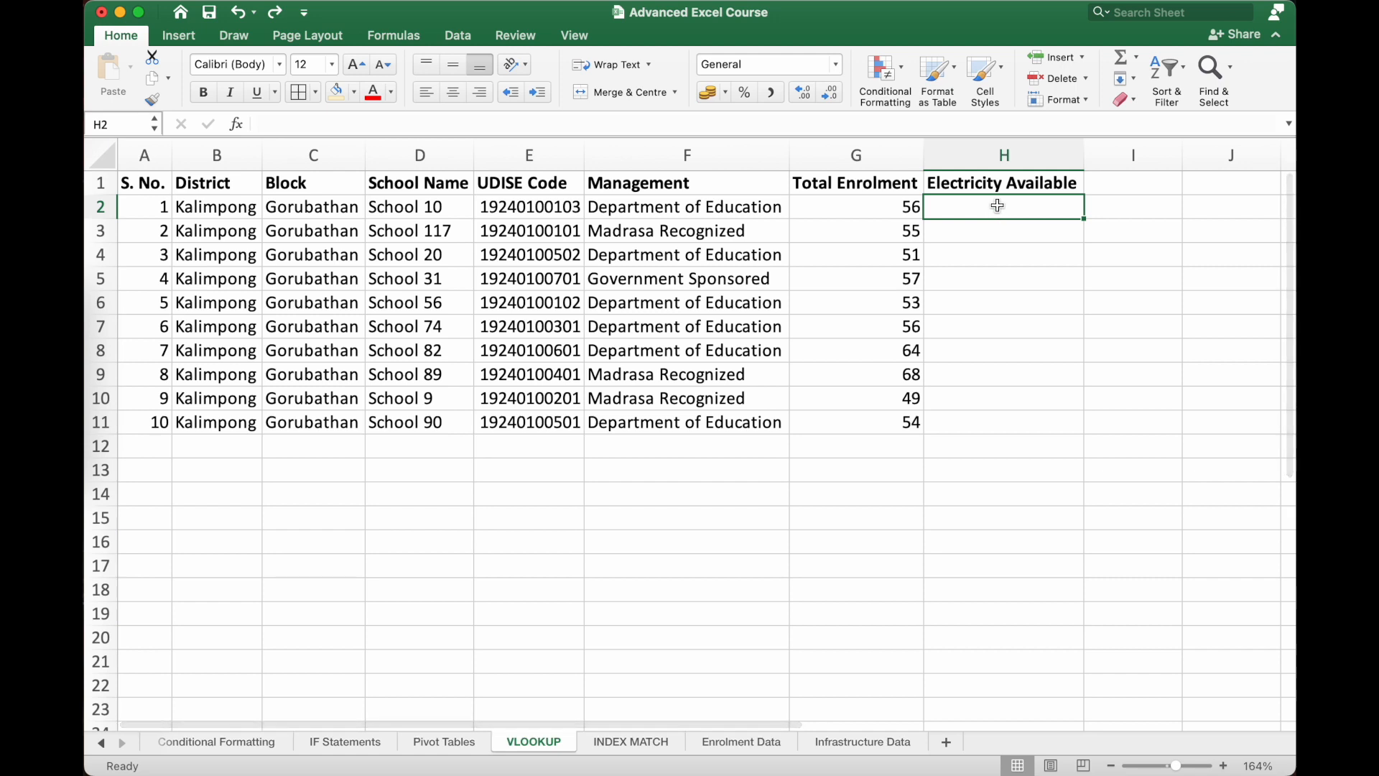
{"action": "type", "text": "=VLOOKUP("}
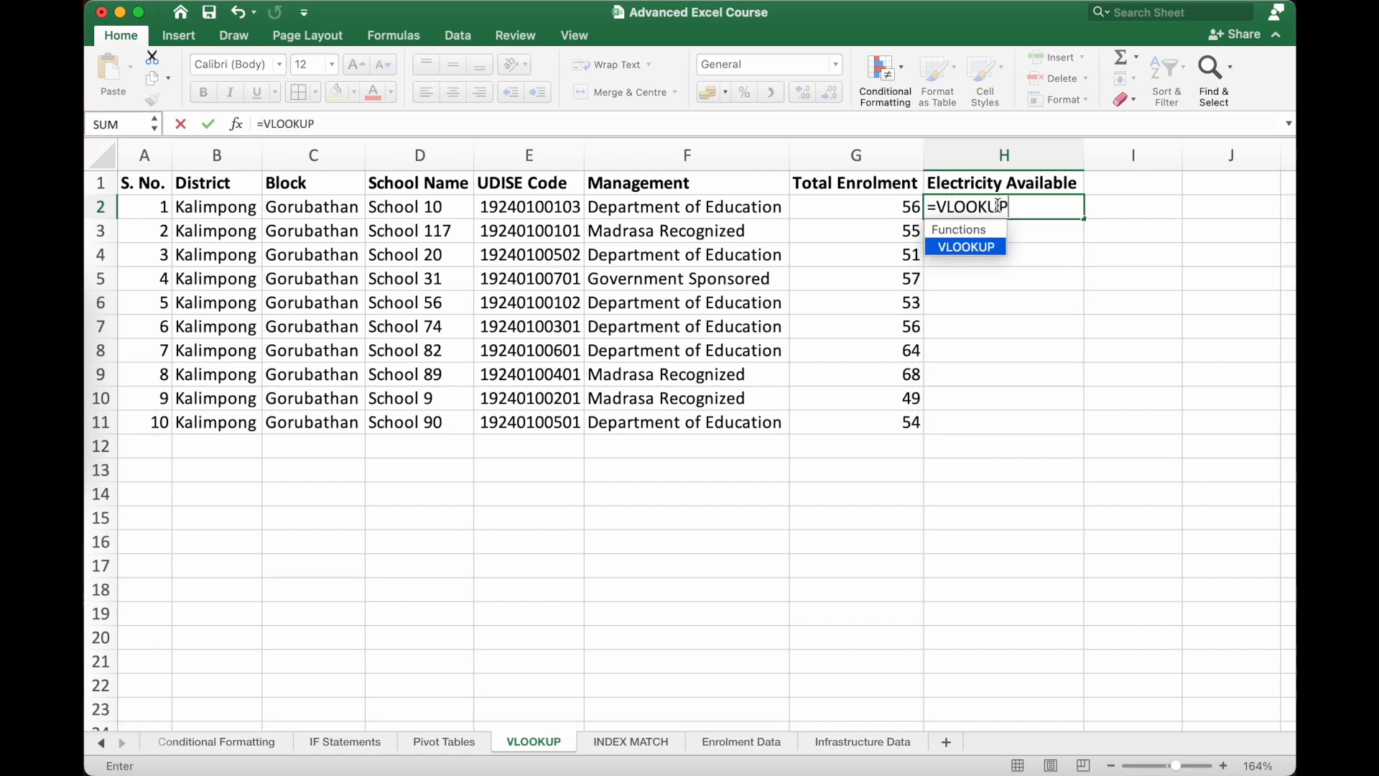
{"action": "left_click", "coordinate": [522, 208]}
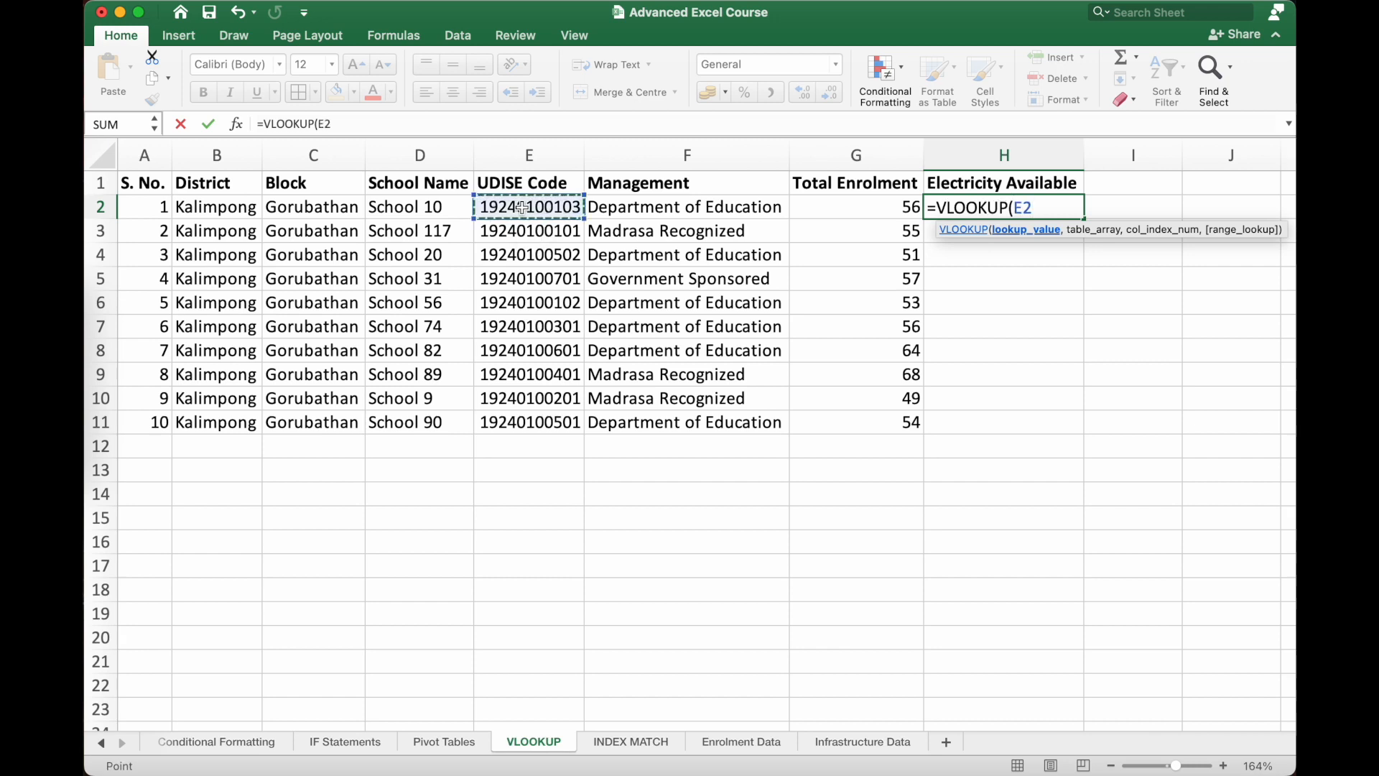
{"action": "type", "text": ","}
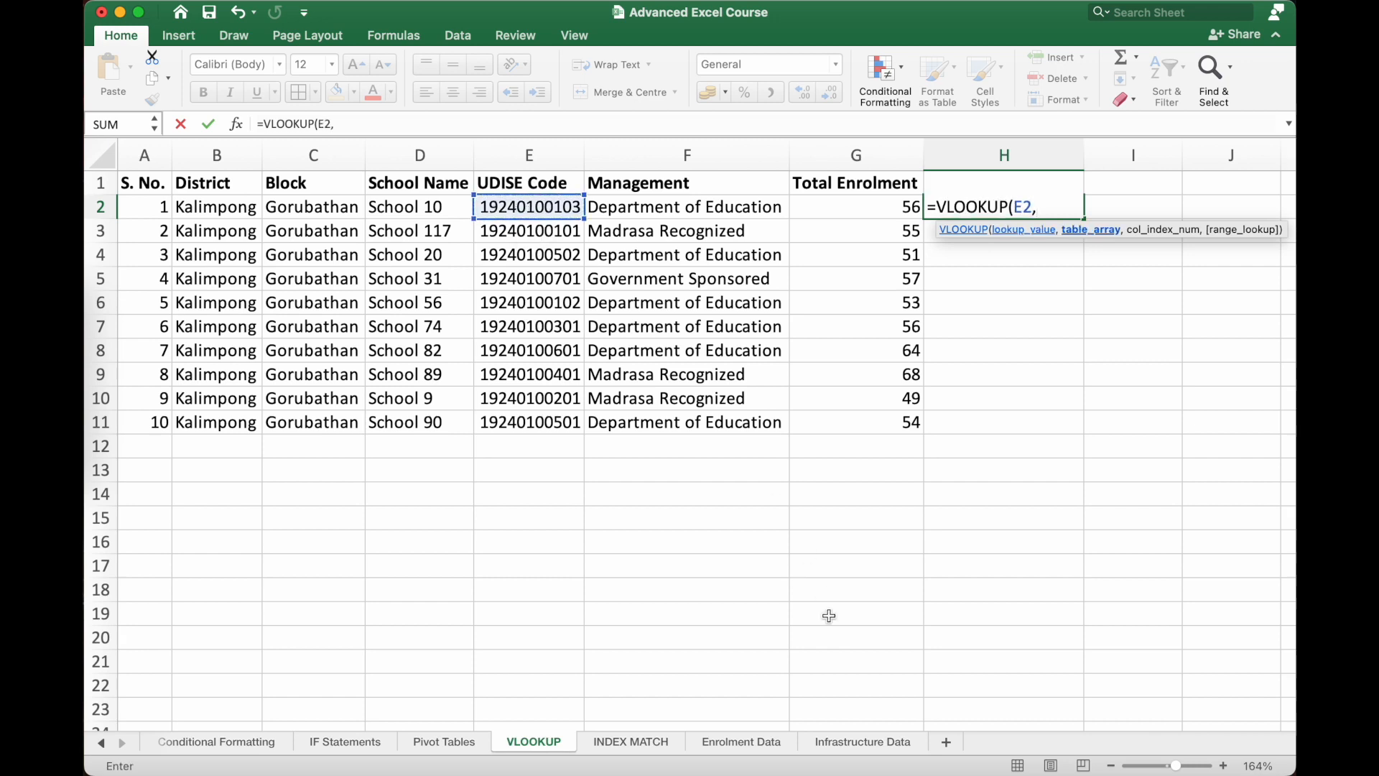
Complete the H2 formula with Enrolment Data columns E:K as the table array, column index 7 and FALSE for an exact match
{"action": "left_click", "coordinate": [742, 743]}
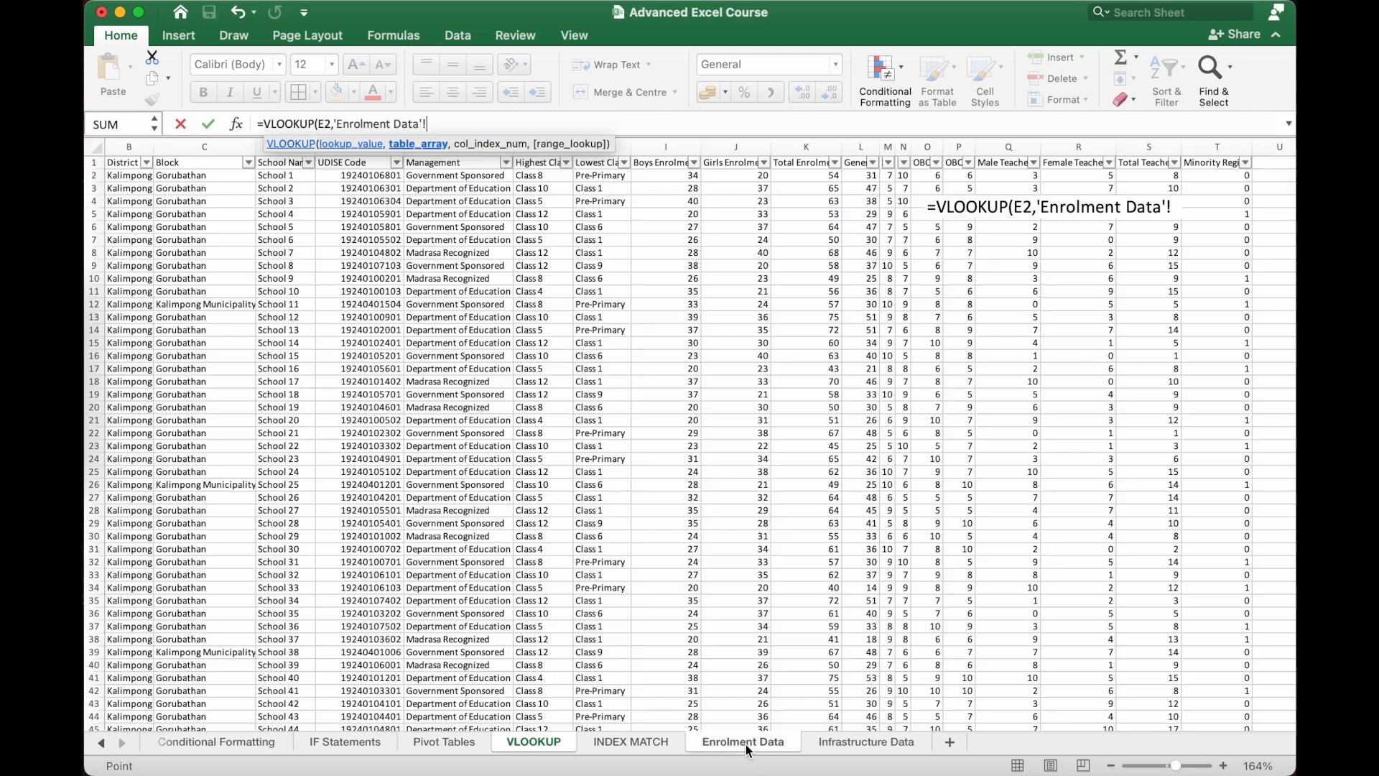
{"action": "scroll", "coordinate": [423, 255], "scroll_direction": "right", "scroll_amount": 5}
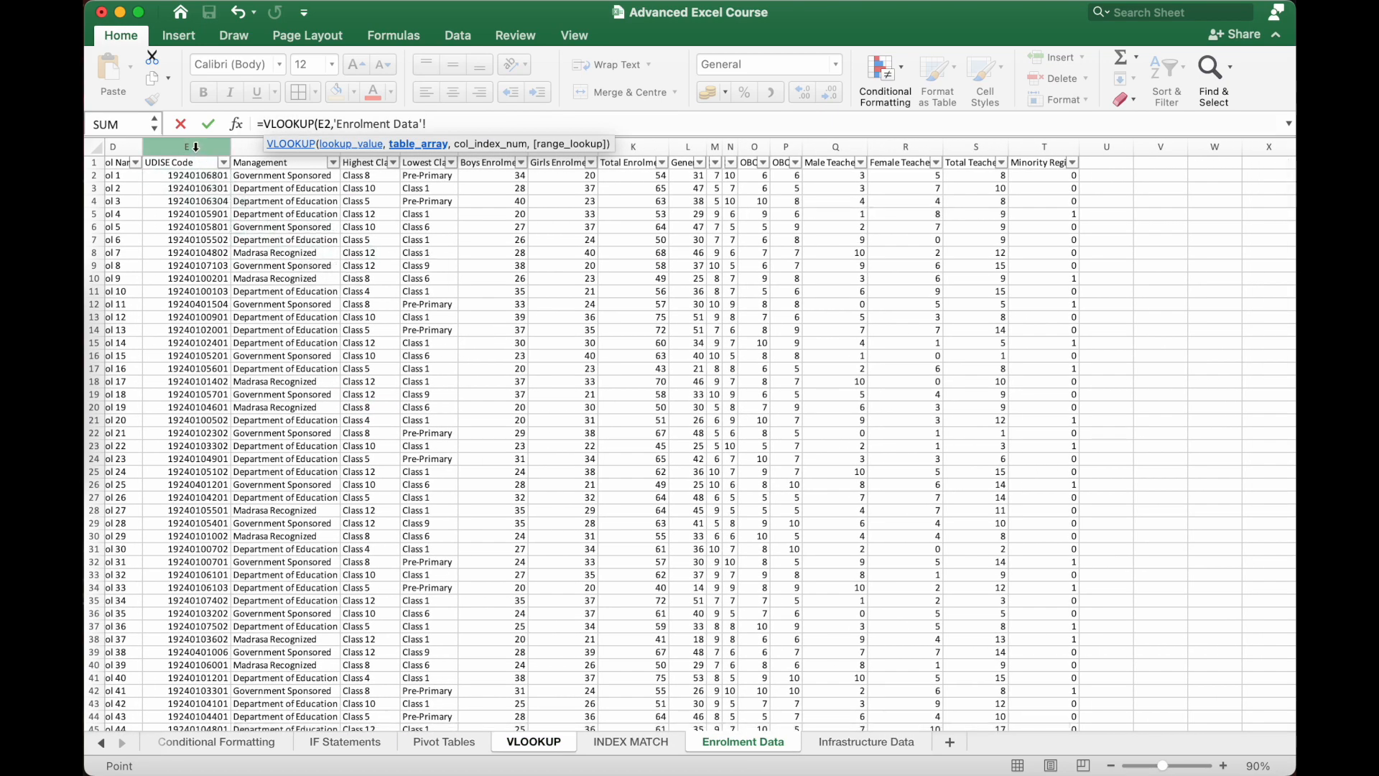
{"action": "left_click_drag", "start_coordinate": [196, 146], "coordinate": [650, 154]}
{"action": "type", "text": ","}
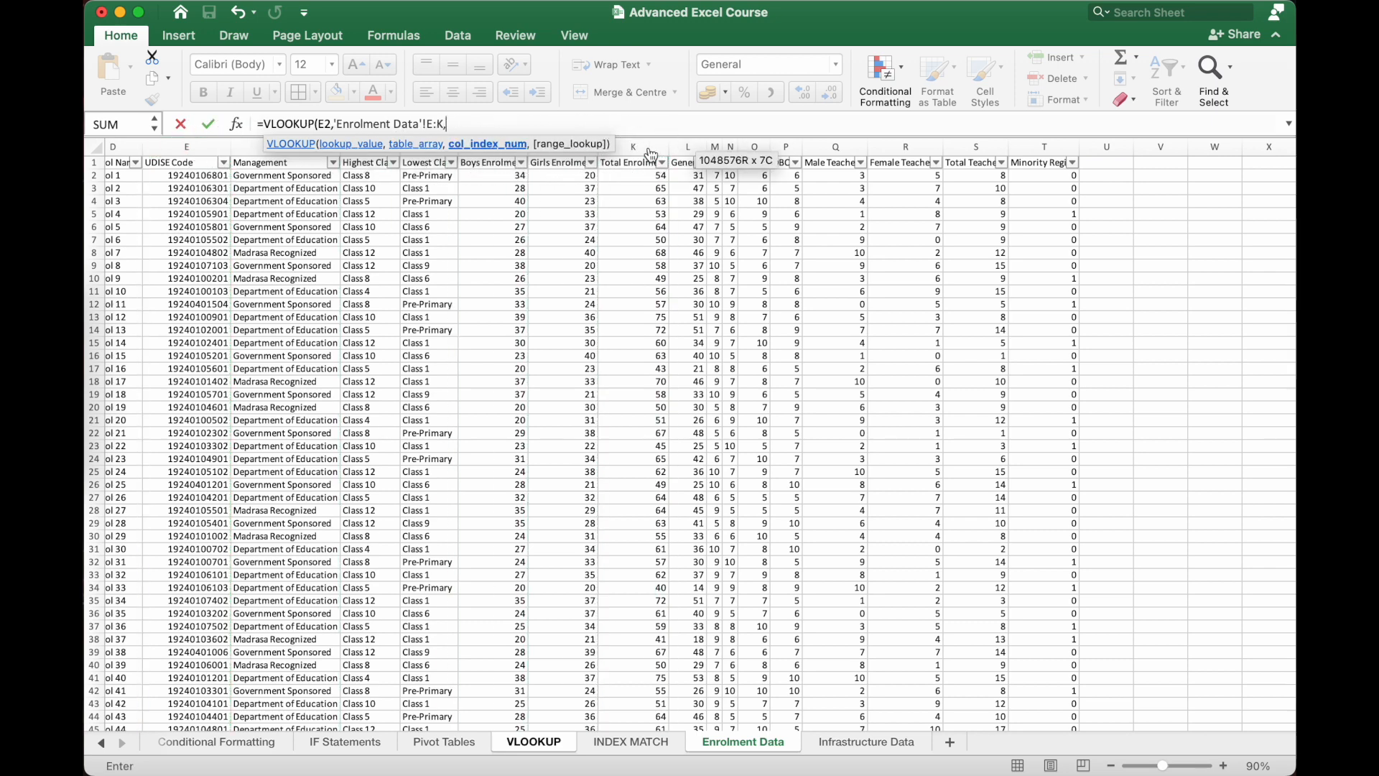
{"action": "type", "text": "7,F"}
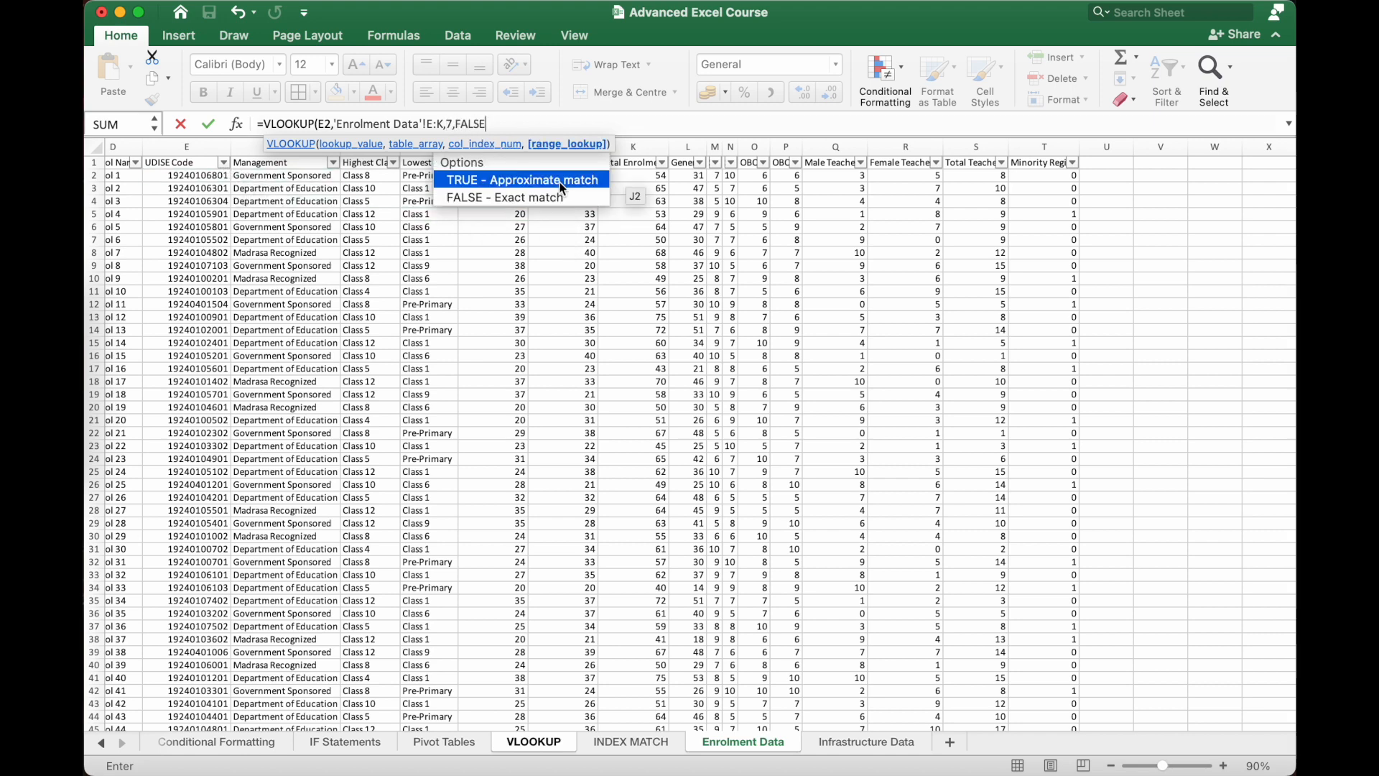
{"action": "type", "text": "ALSE"}
{"action": "key", "text": "Return"}
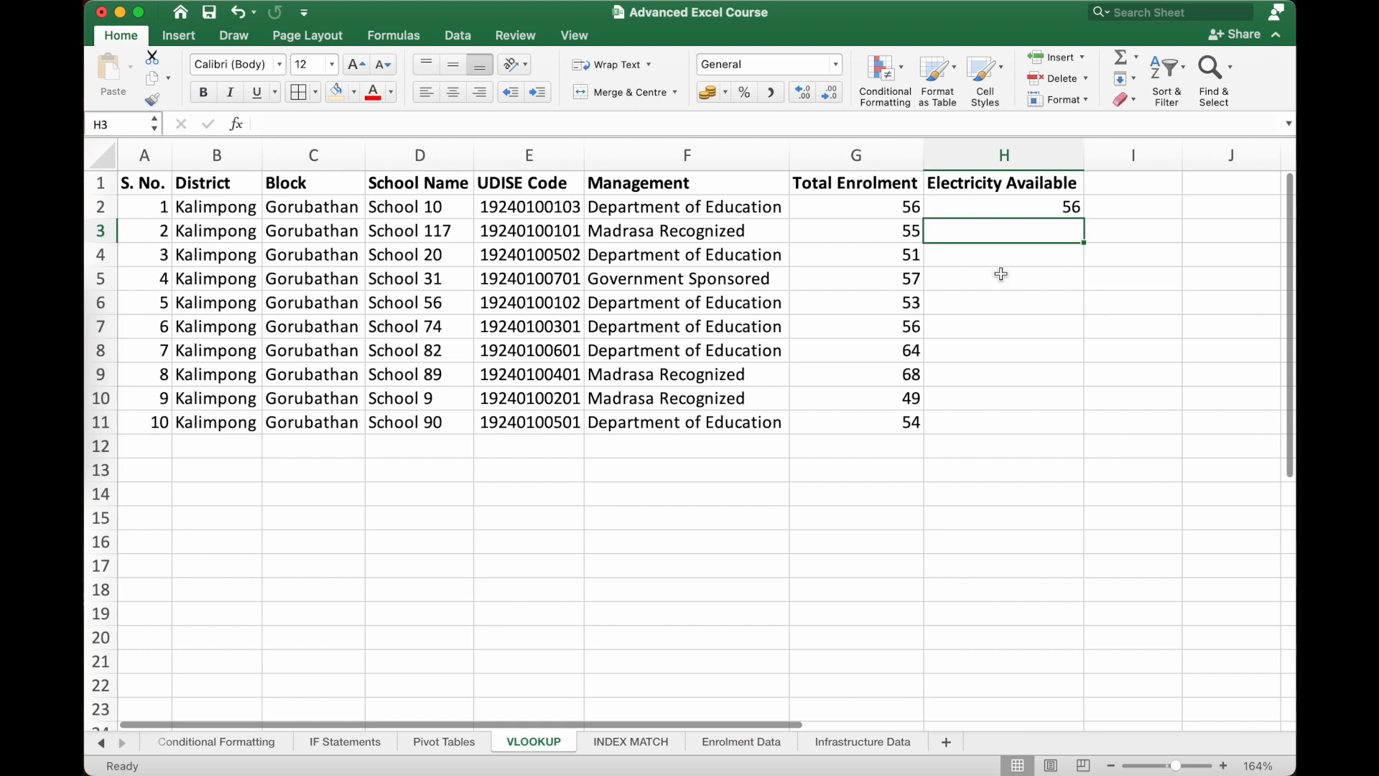
Fill the UDISE Code lookup formula from H2 down to H11
{"action": "left_click", "coordinate": [1009, 208]}
{"action": "double_click", "coordinate": [1083, 221]}
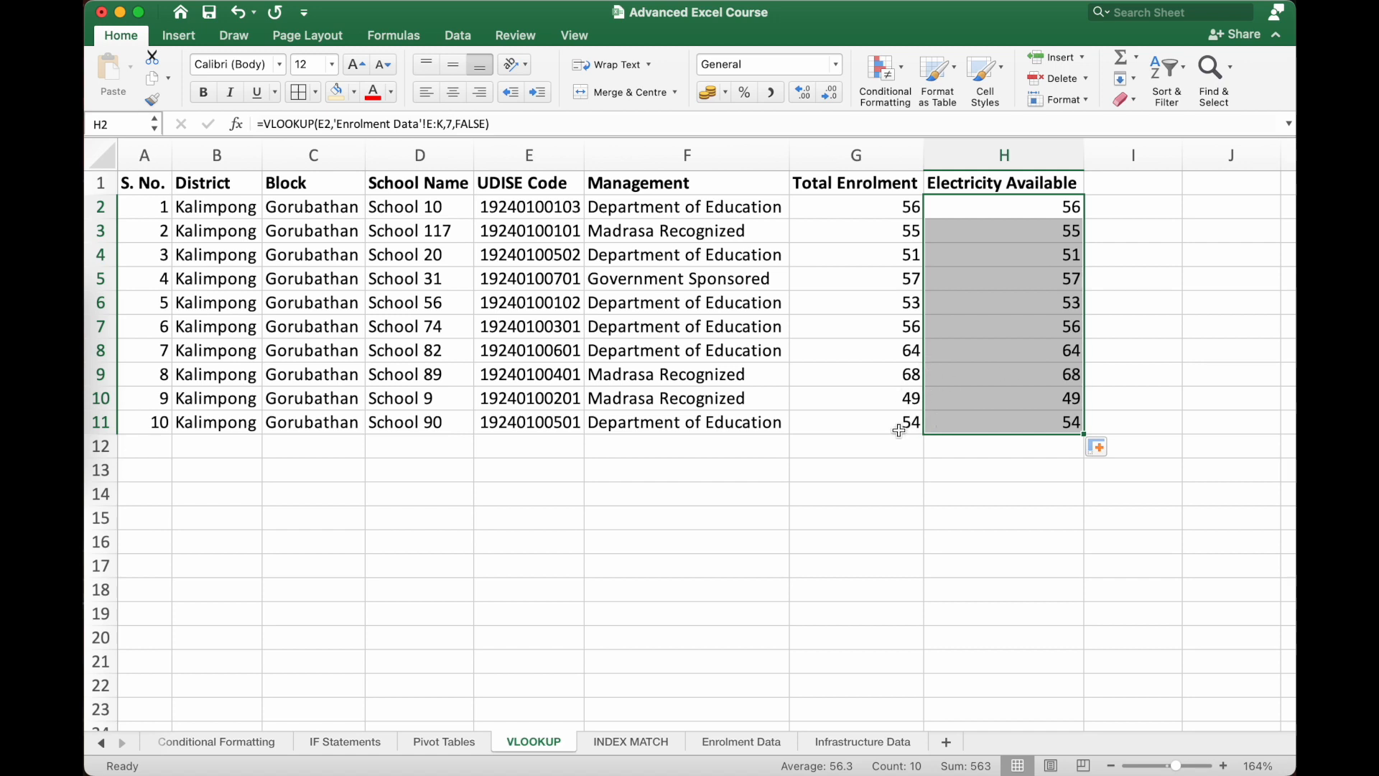
{"action": "left_click", "coordinate": [1003, 187]}
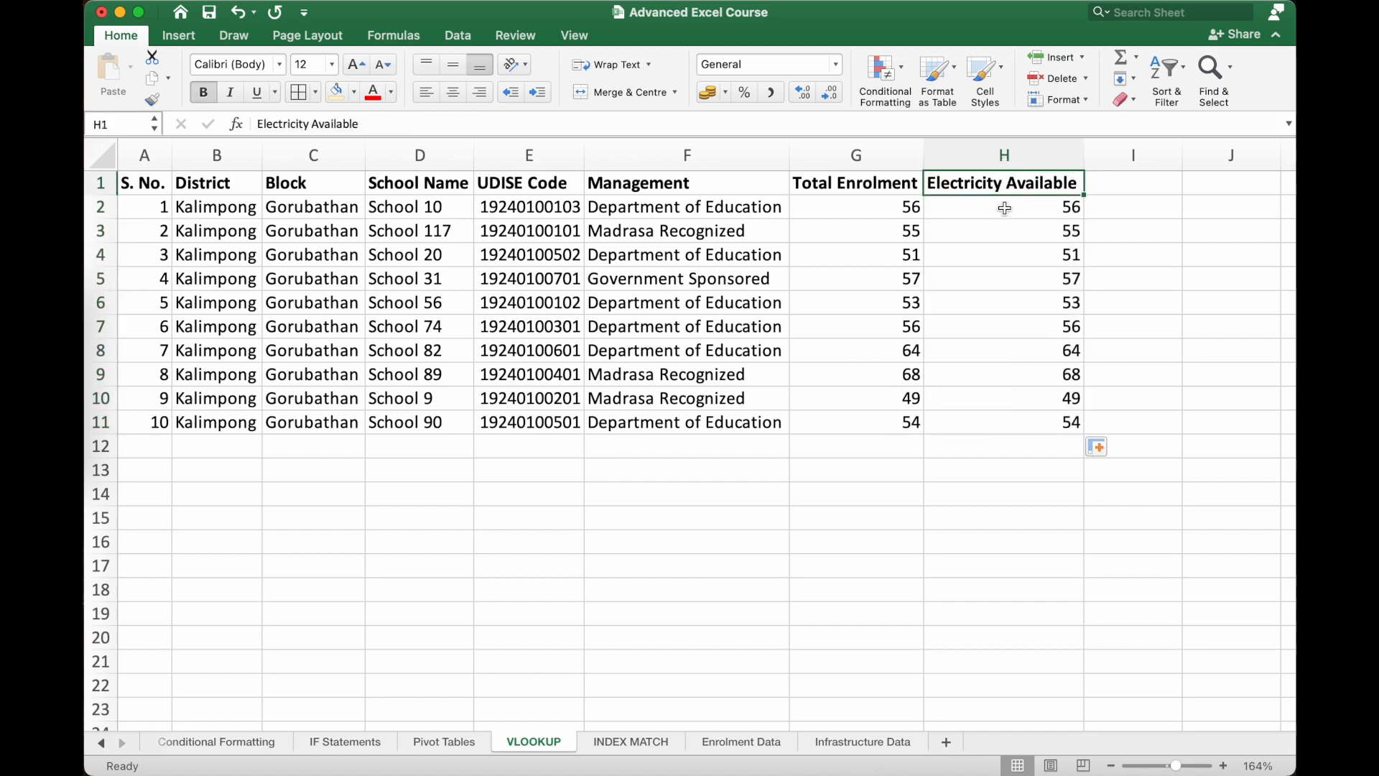
Clear the lookup formulas from H2:H11 in the Electricity Available column
{"action": "left_click", "coordinate": [1006, 230]}
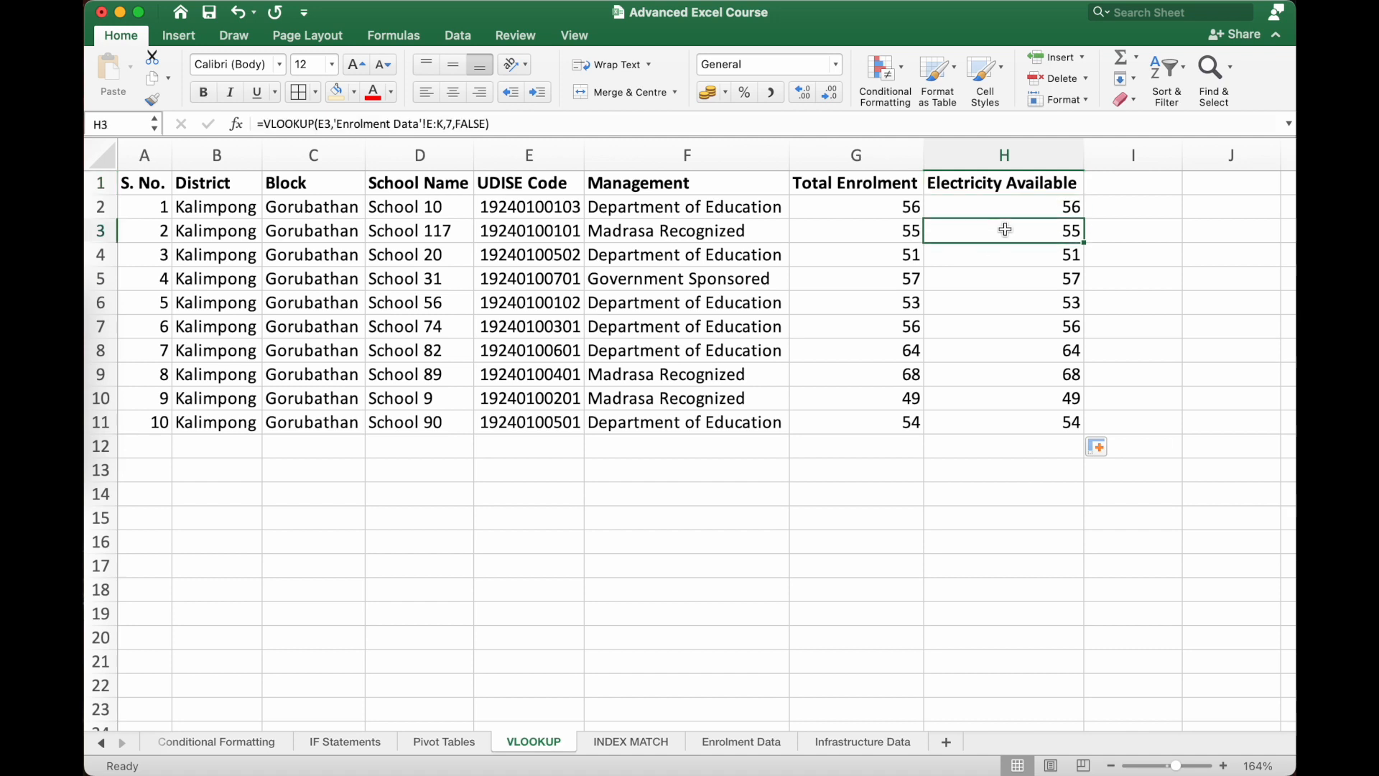
{"action": "key", "text": "super+shift+Down"}
{"action": "key", "text": "Delete"}
{"action": "key", "text": "Up"}
{"action": "key", "text": "Delete"}
Start a new VLOOKUP formula in cell H2 for Electricity Available, with UDISE Code cell E2 as the lookup value
{"action": "type", "text": "=VLOOKUP("}
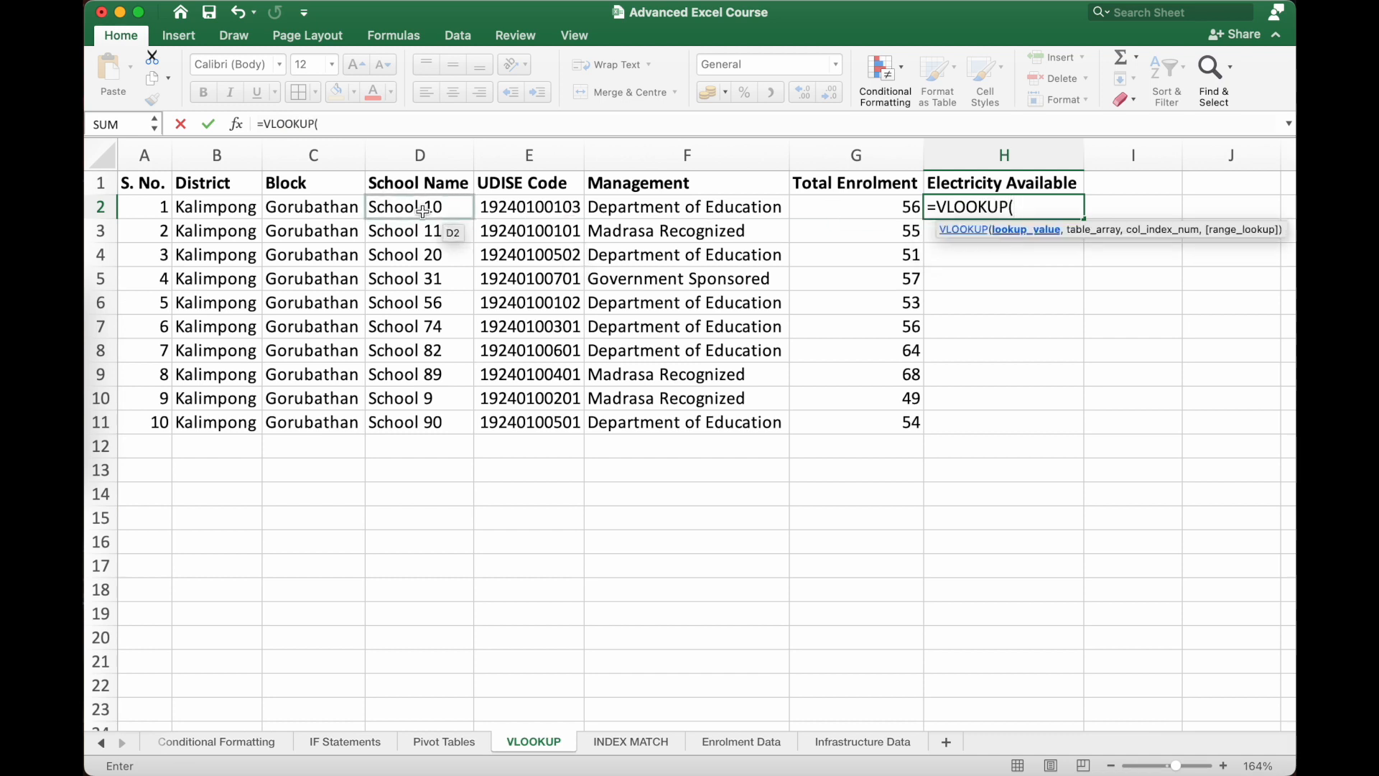
{"action": "left_click", "coordinate": [541, 207]}
{"action": "type", "text": ","}
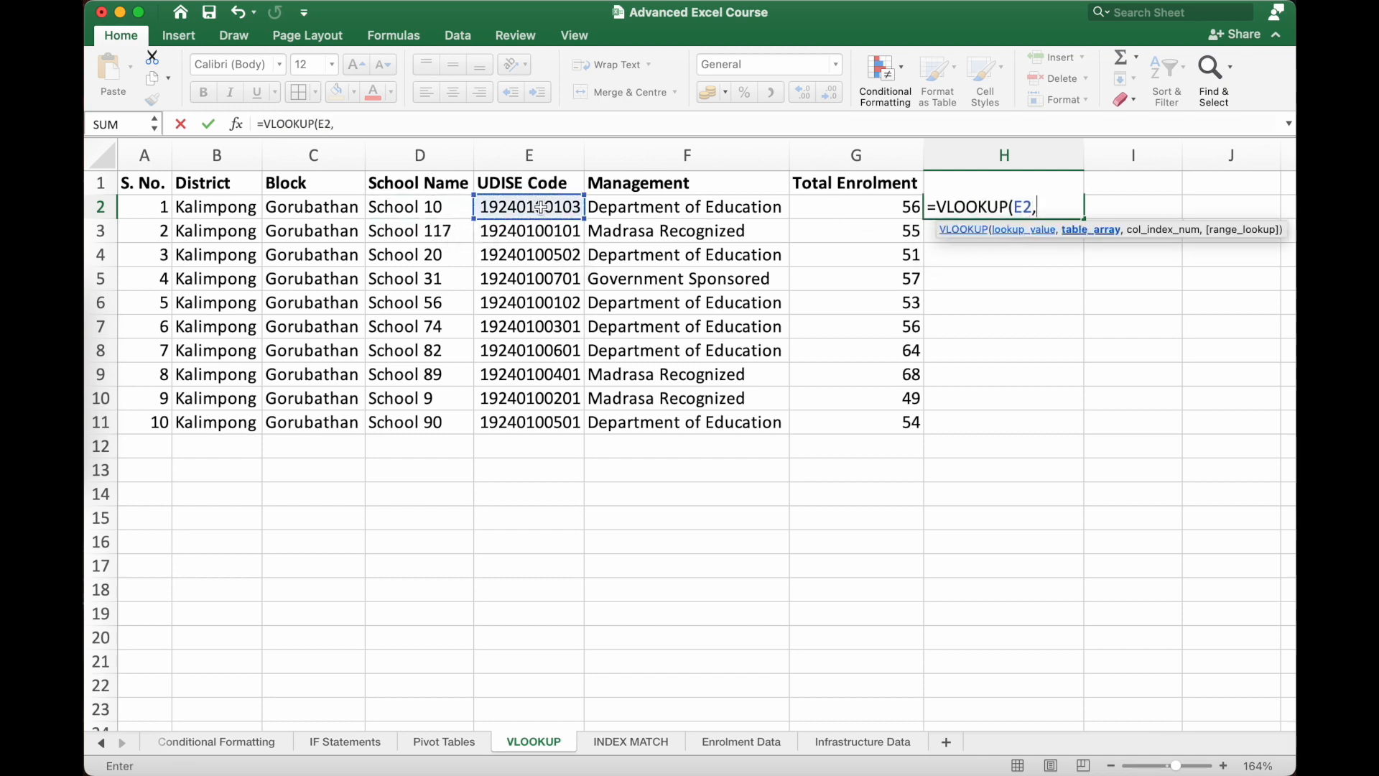
Complete the H2 formula with Infrastructure Data columns E:H as the table array, column index 4 and FALSE for an exact match
{"action": "left_click", "coordinate": [874, 742]}
{"action": "scroll", "coordinate": [300, 269], "scroll_direction": "right", "scroll_amount": 5}
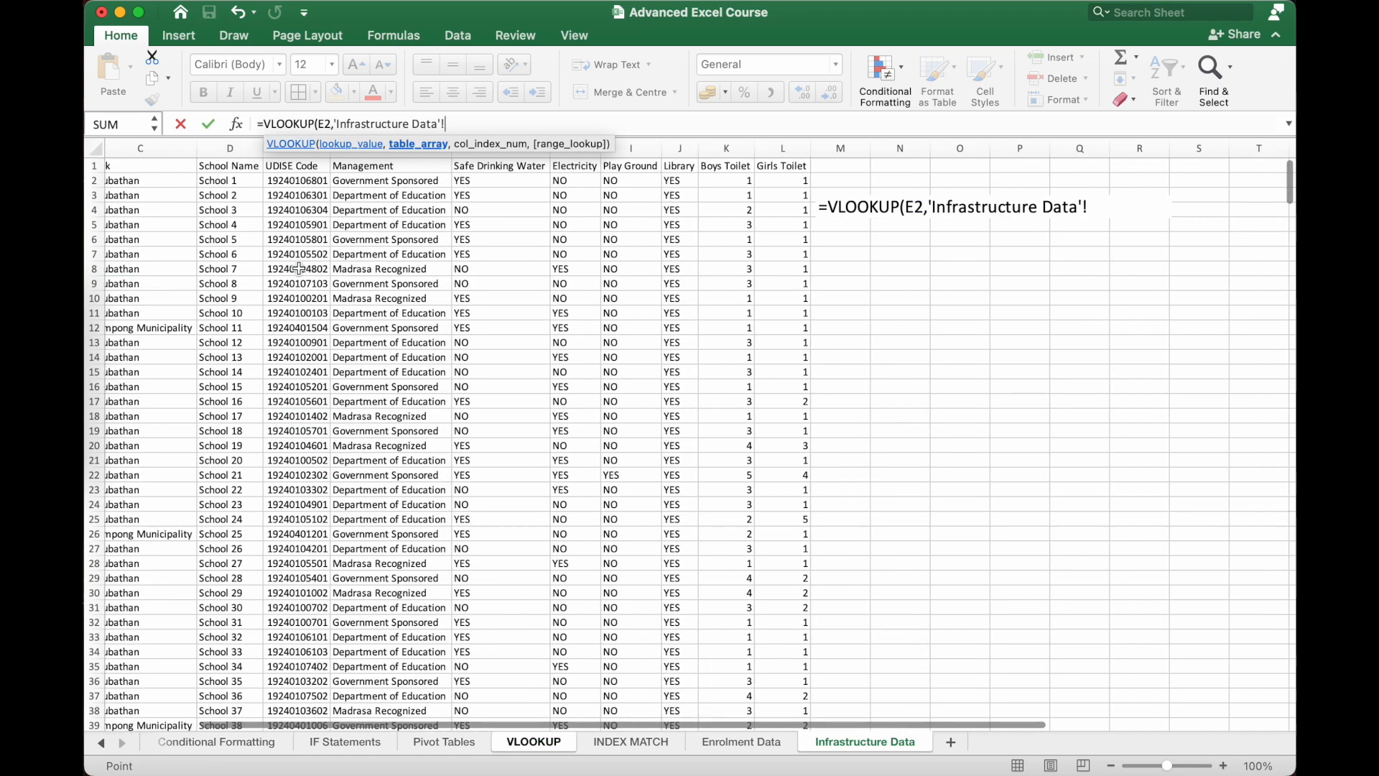
{"action": "left_click", "coordinate": [166, 147]}
{"action": "left_click_drag", "start_coordinate": [165, 148], "coordinate": [447, 142]}
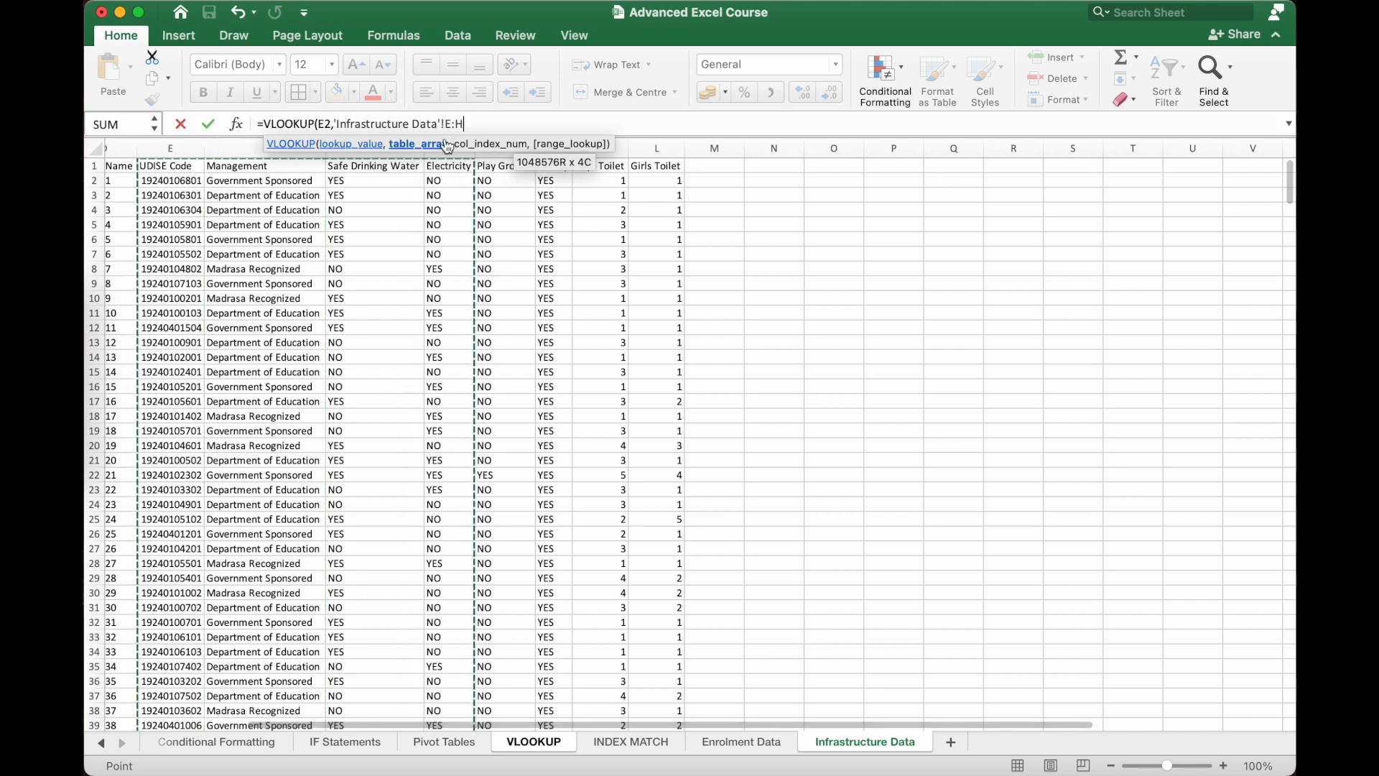
{"action": "type", "text": ",4"}
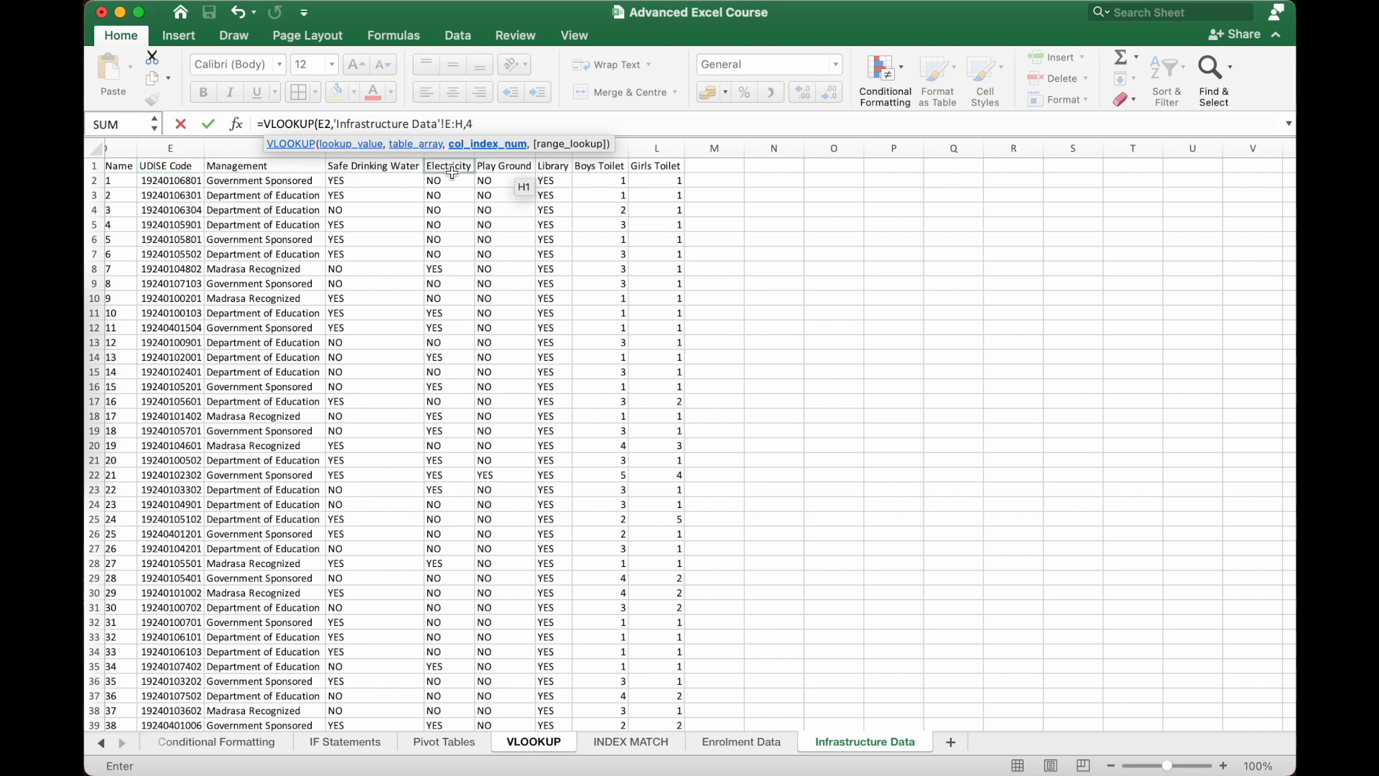
{"action": "type", "text": ",FALSE)"}
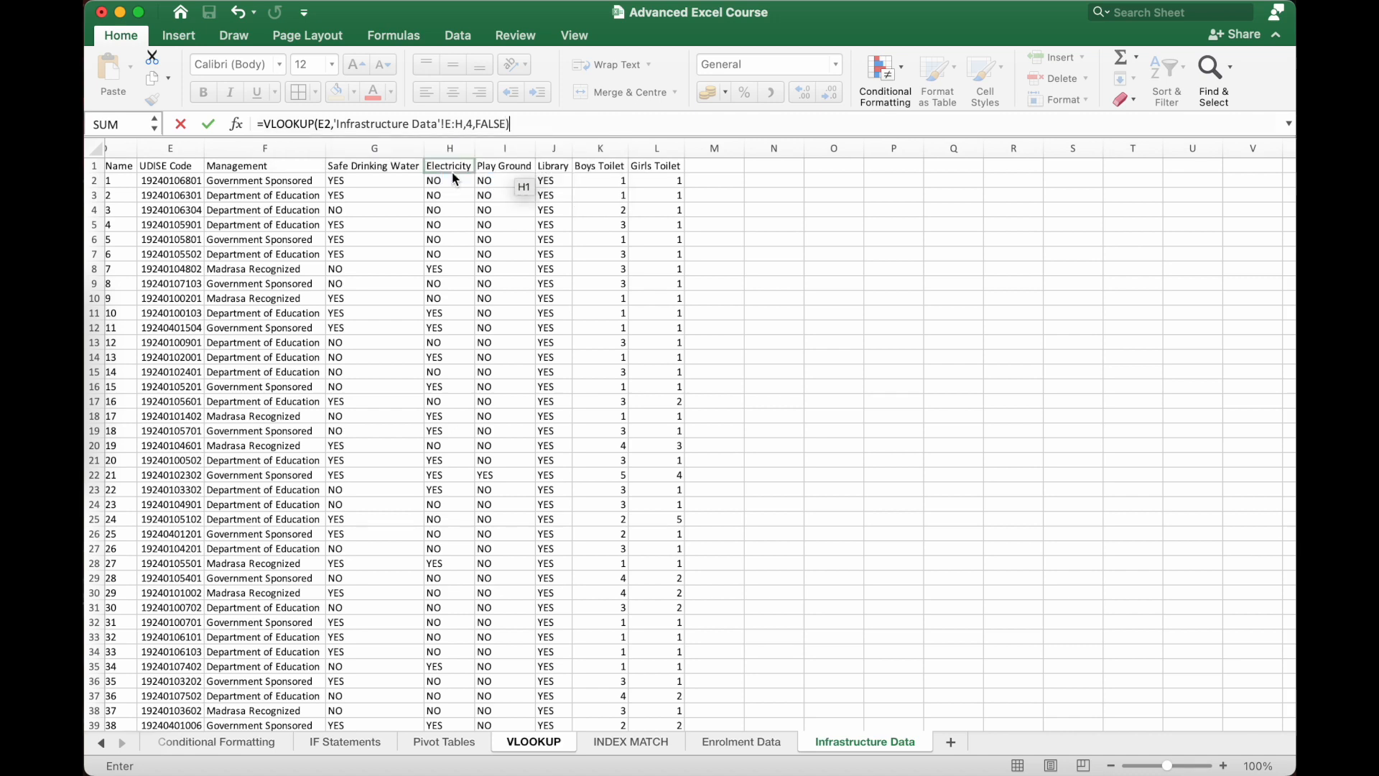
{"action": "key", "text": "Return"}
Fill the Electricity Available lookup formula from H2 down to H11
{"action": "left_click", "coordinate": [1065, 211]}
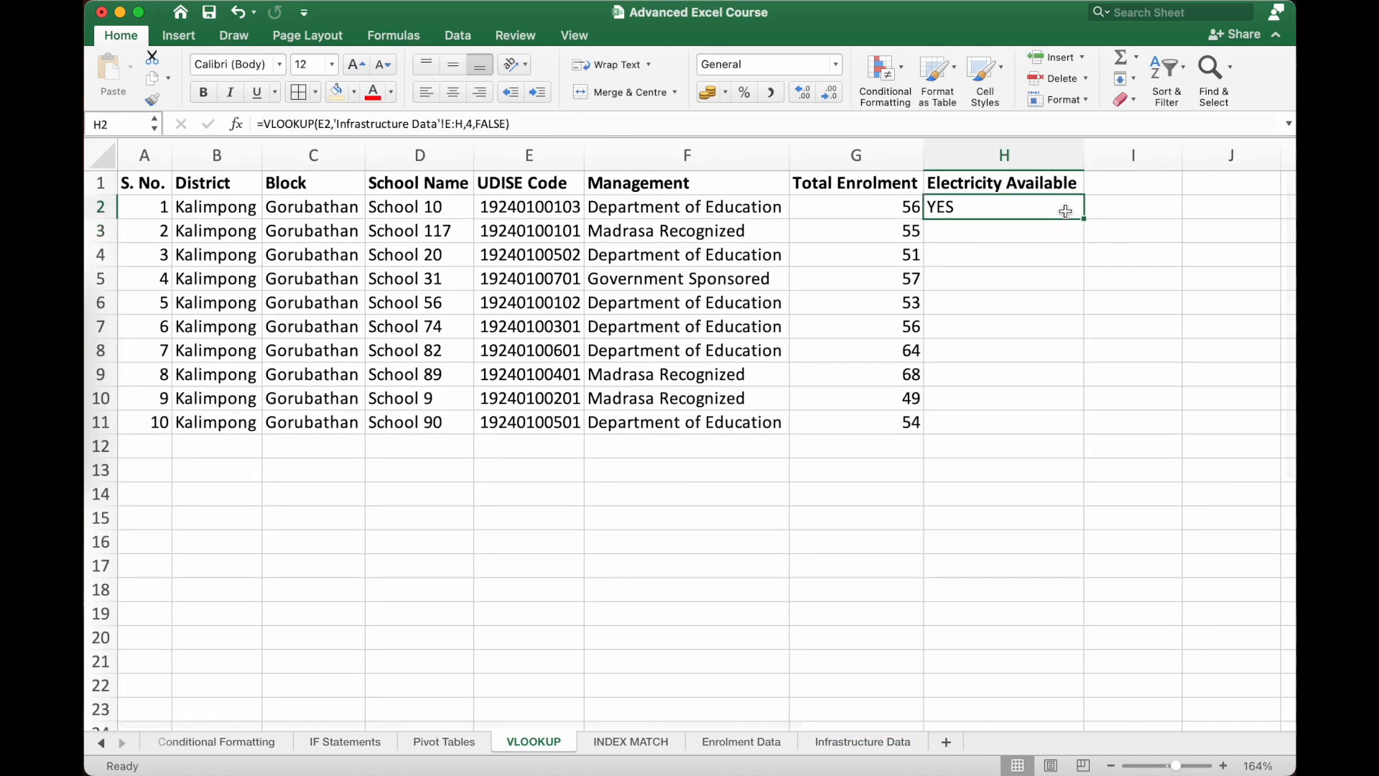
{"action": "double_click", "coordinate": [1084, 221]}
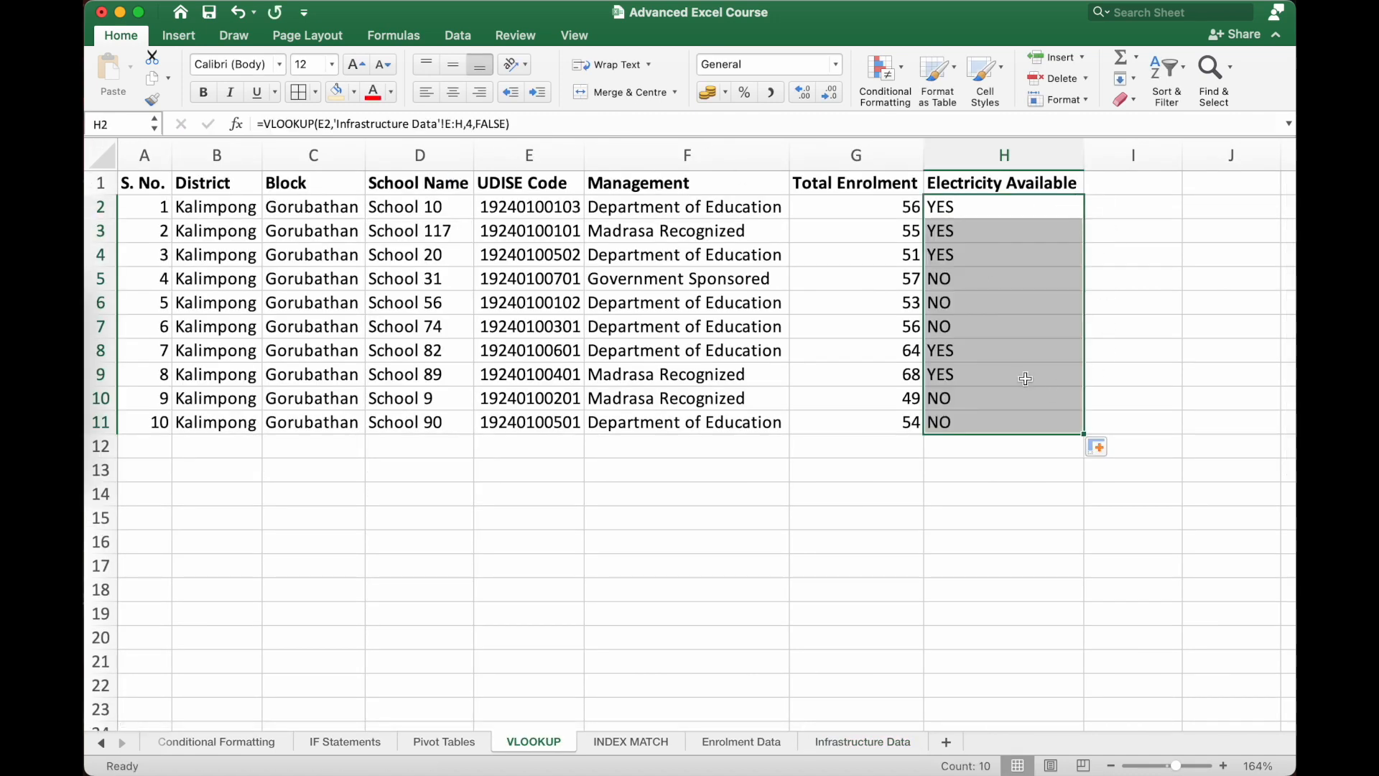
{"action": "left_click", "coordinate": [976, 369]}
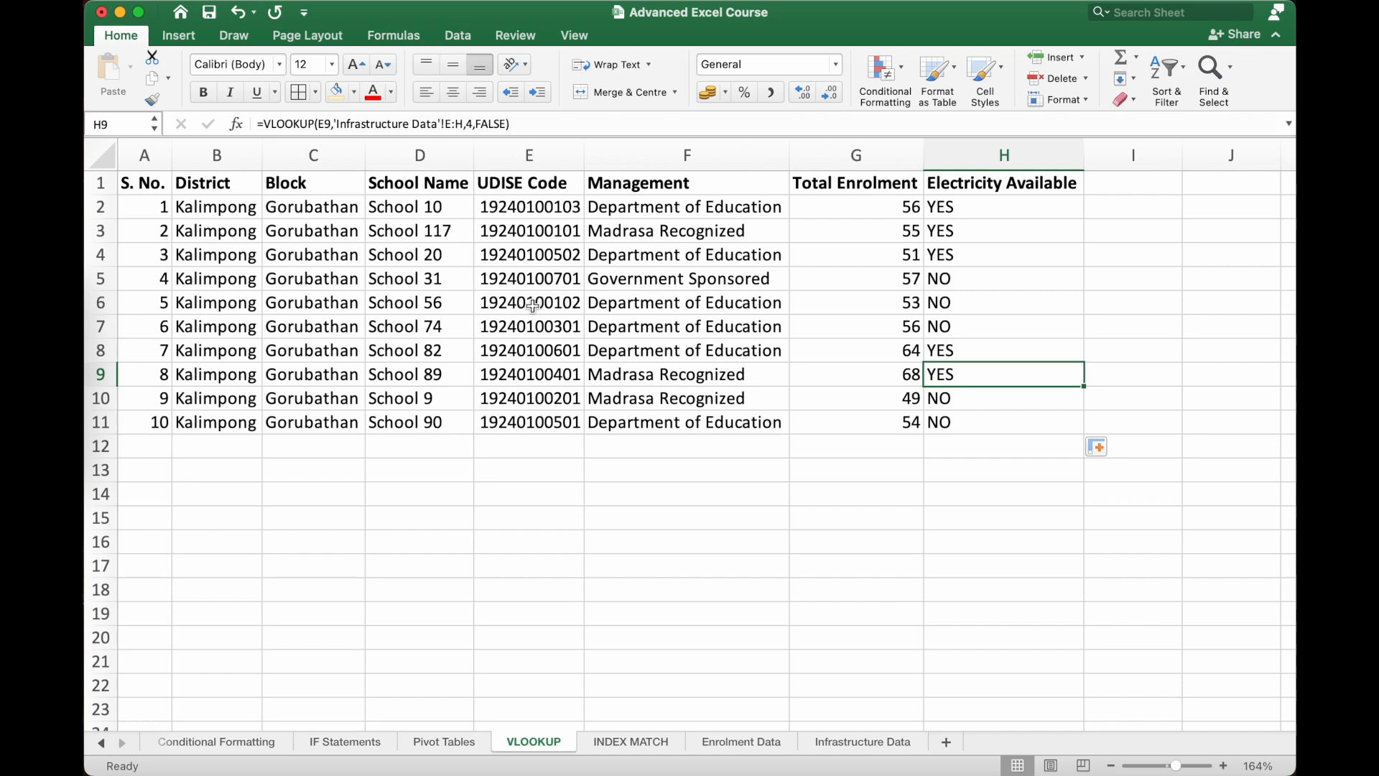
Examine where School Name and UDISE Code sit relative to Total Enrolment in Enrolment Data and Electricity in Infrastructure Data
{"action": "left_click", "coordinate": [764, 744]}
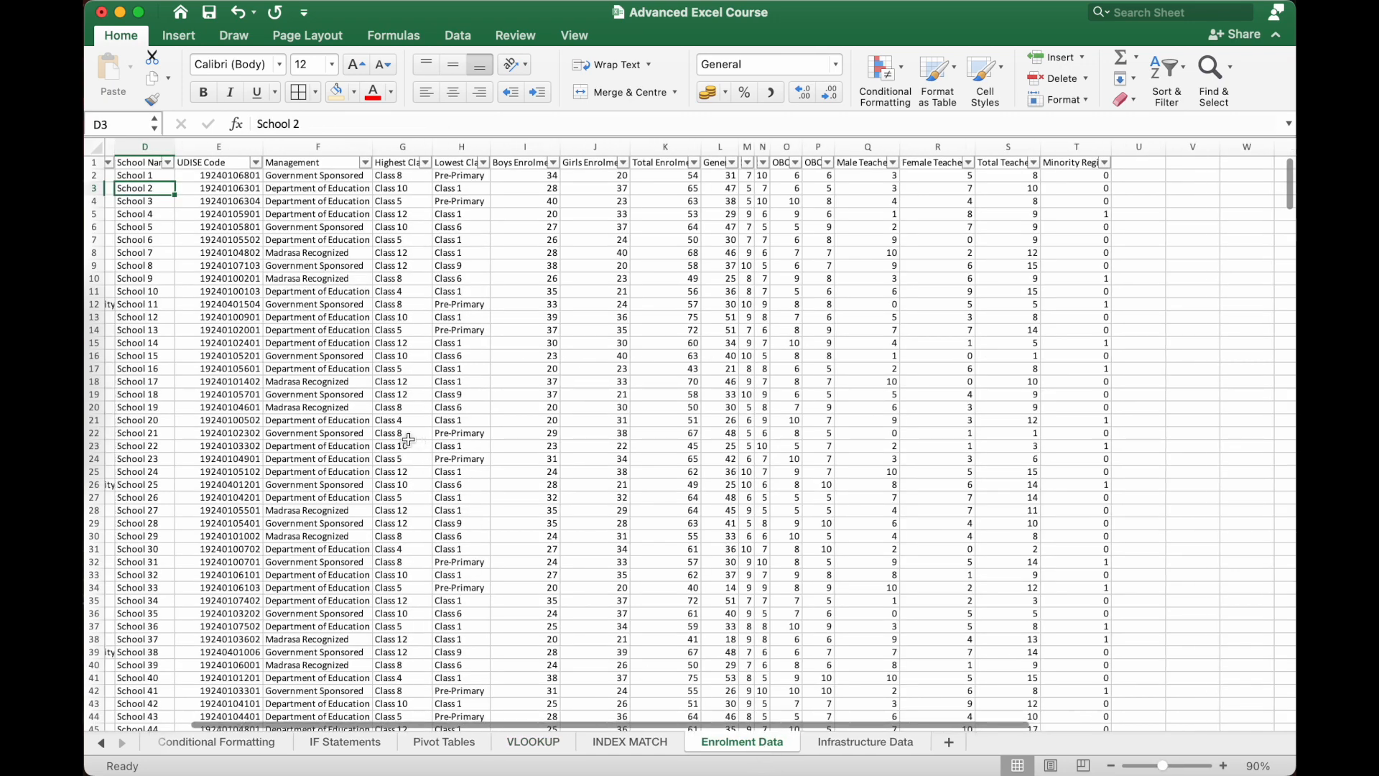
{"action": "scroll", "coordinate": [408, 439], "scroll_direction": "left", "scroll_amount": 5}
{"action": "left_click", "coordinate": [323, 176]}
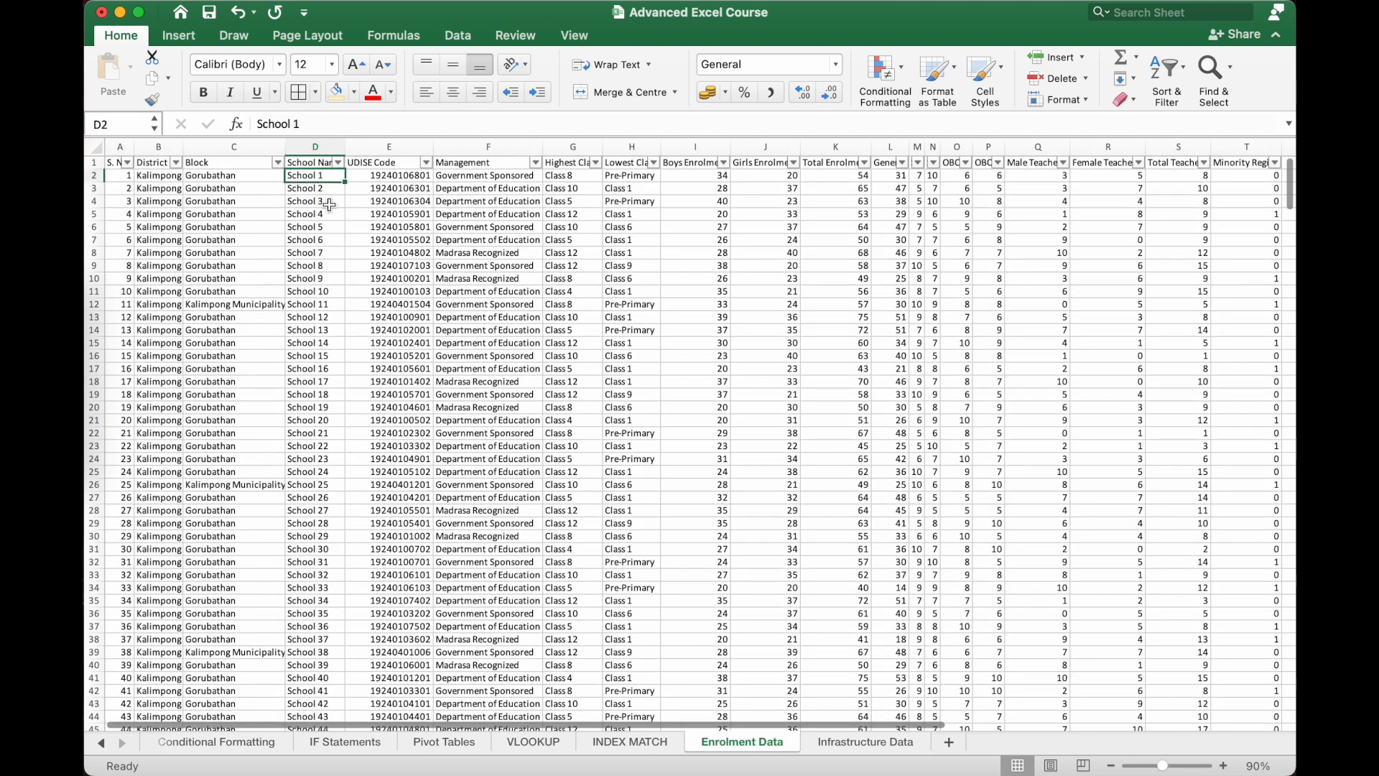
{"action": "left_click", "coordinate": [399, 175]}
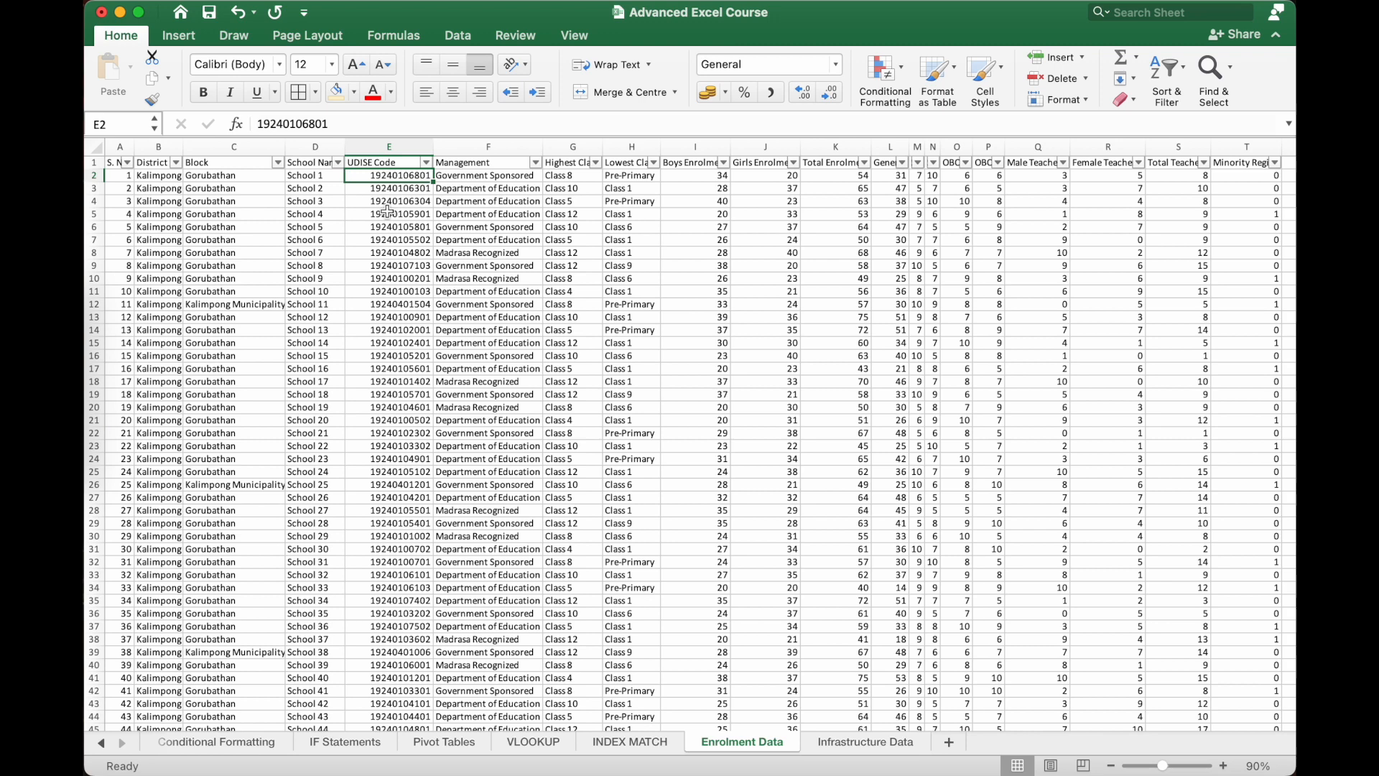
{"action": "left_click", "coordinate": [845, 165]}
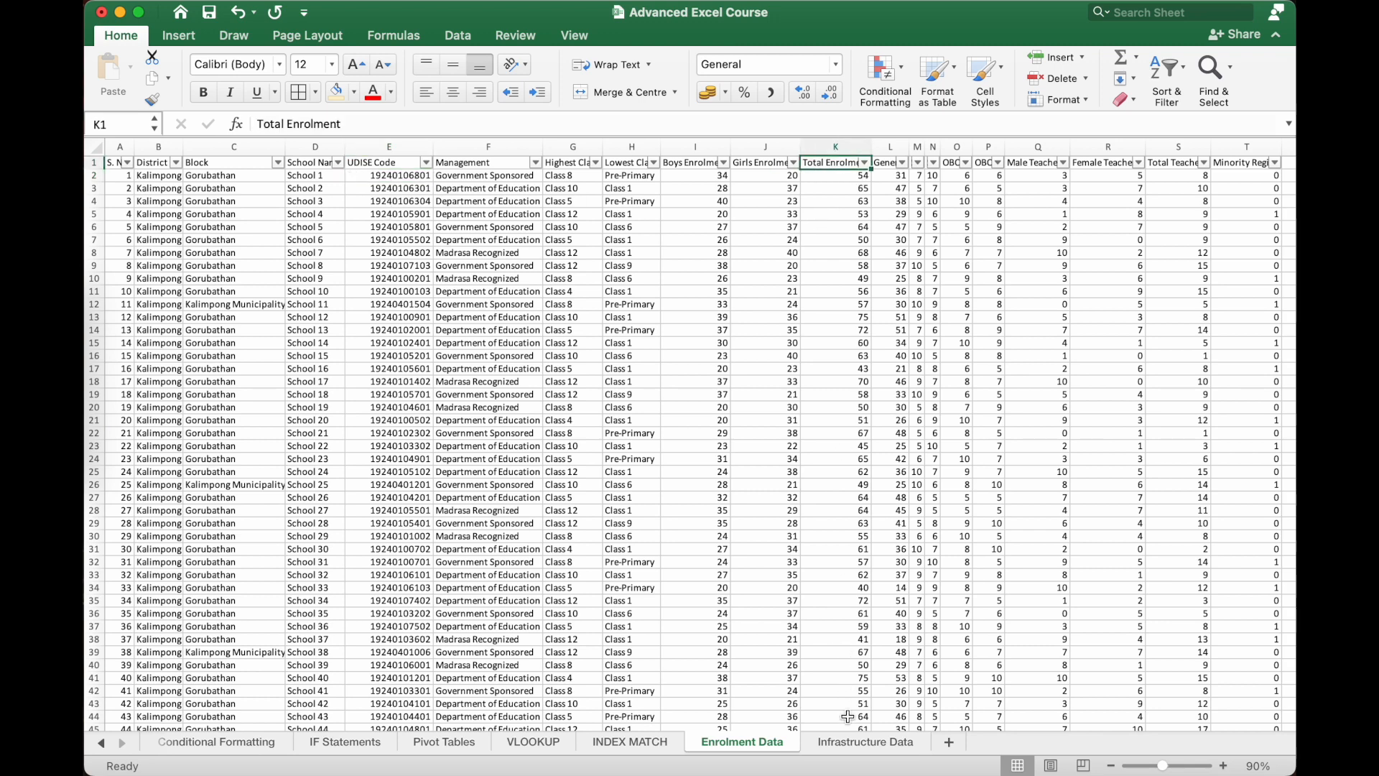
{"action": "left_click", "coordinate": [864, 742]}
{"action": "left_click", "coordinate": [489, 171]}
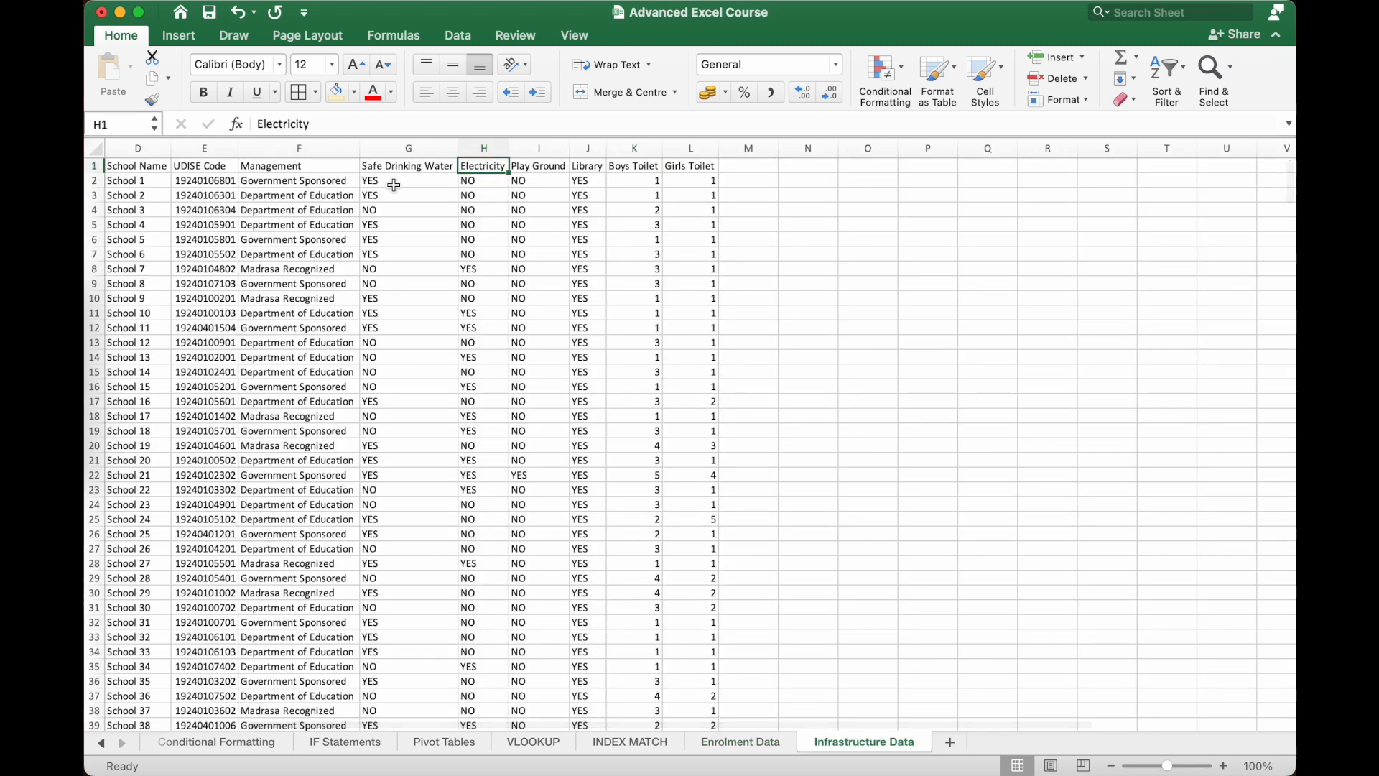
{"action": "left_click_drag", "start_coordinate": [316, 183], "coordinate": [489, 180]}
{"action": "left_click_drag", "start_coordinate": [211, 185], "coordinate": [401, 185]}
{"action": "left_click", "coordinate": [530, 744]}
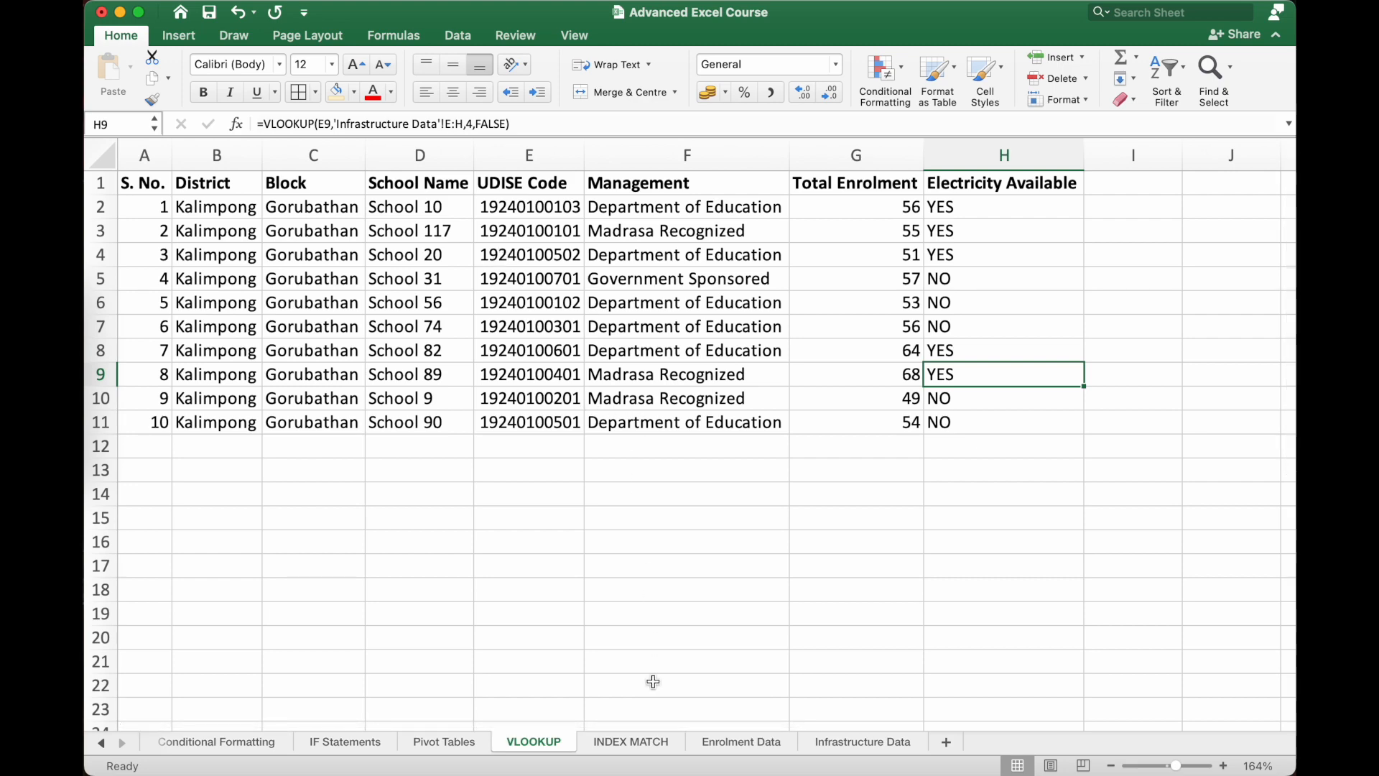
Compare the blank Block and School Name cells on the INDEX MATCH sheet with the column order around UDISE Code in Enrolment Data
{"action": "left_click", "coordinate": [645, 743]}
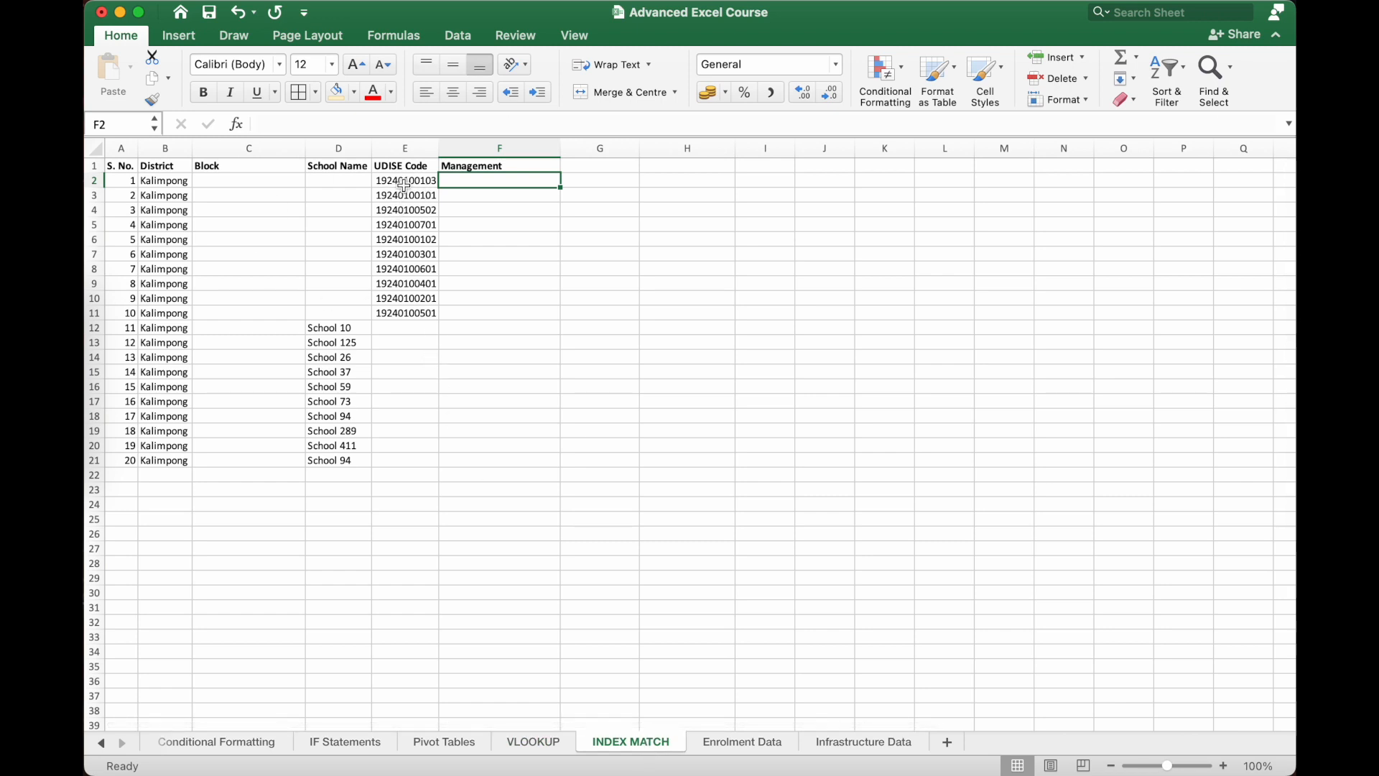
{"action": "left_click_drag", "start_coordinate": [405, 180], "coordinate": [402, 298]}
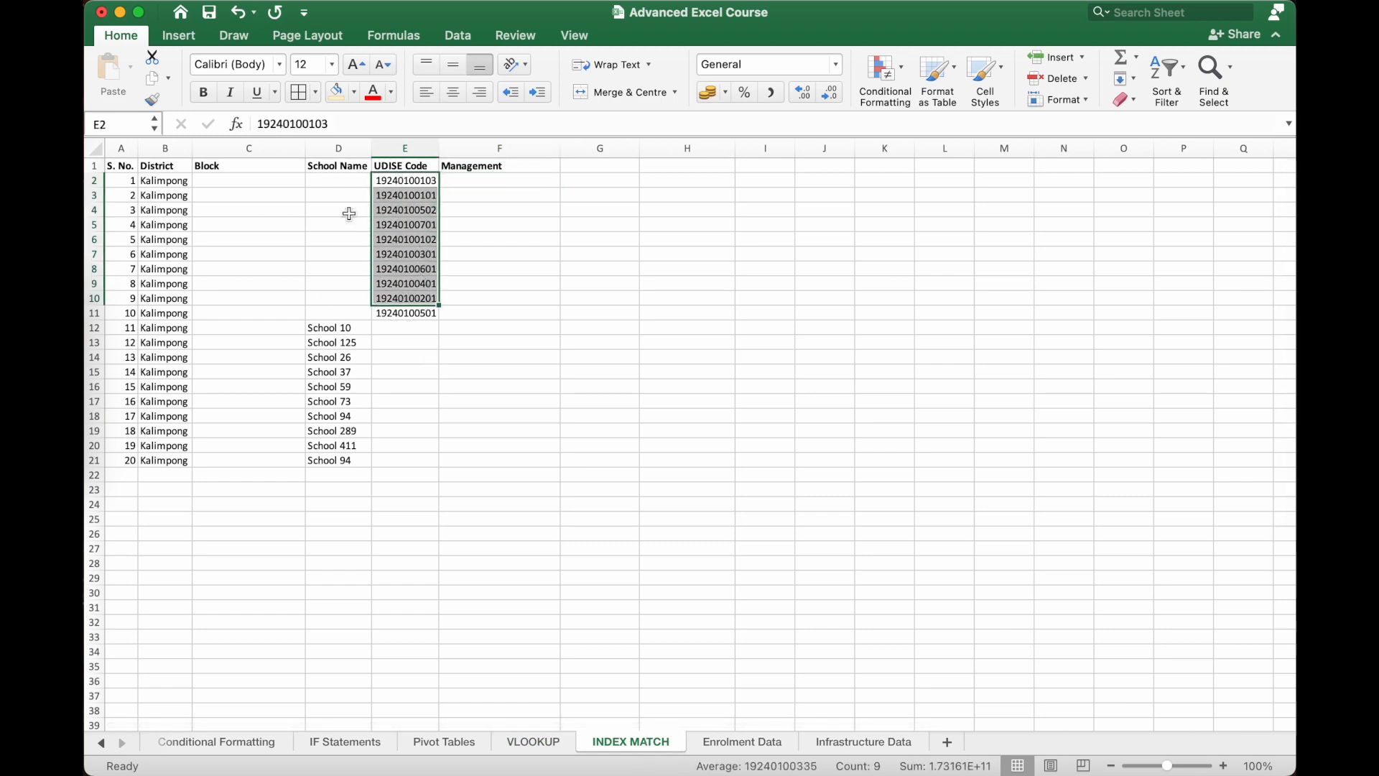
{"action": "left_click", "coordinate": [259, 178]}
{"action": "left_click", "coordinate": [339, 182]}
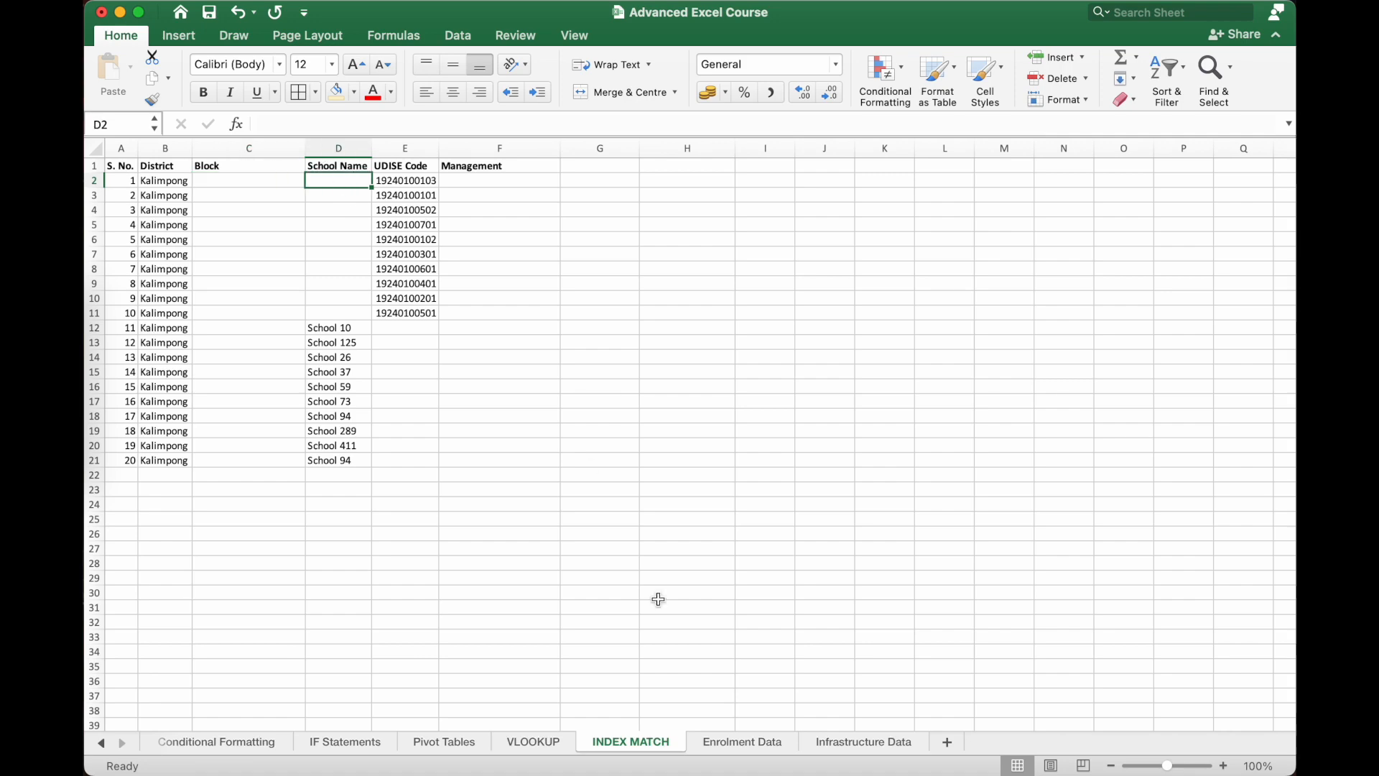
{"action": "left_click", "coordinate": [759, 741]}
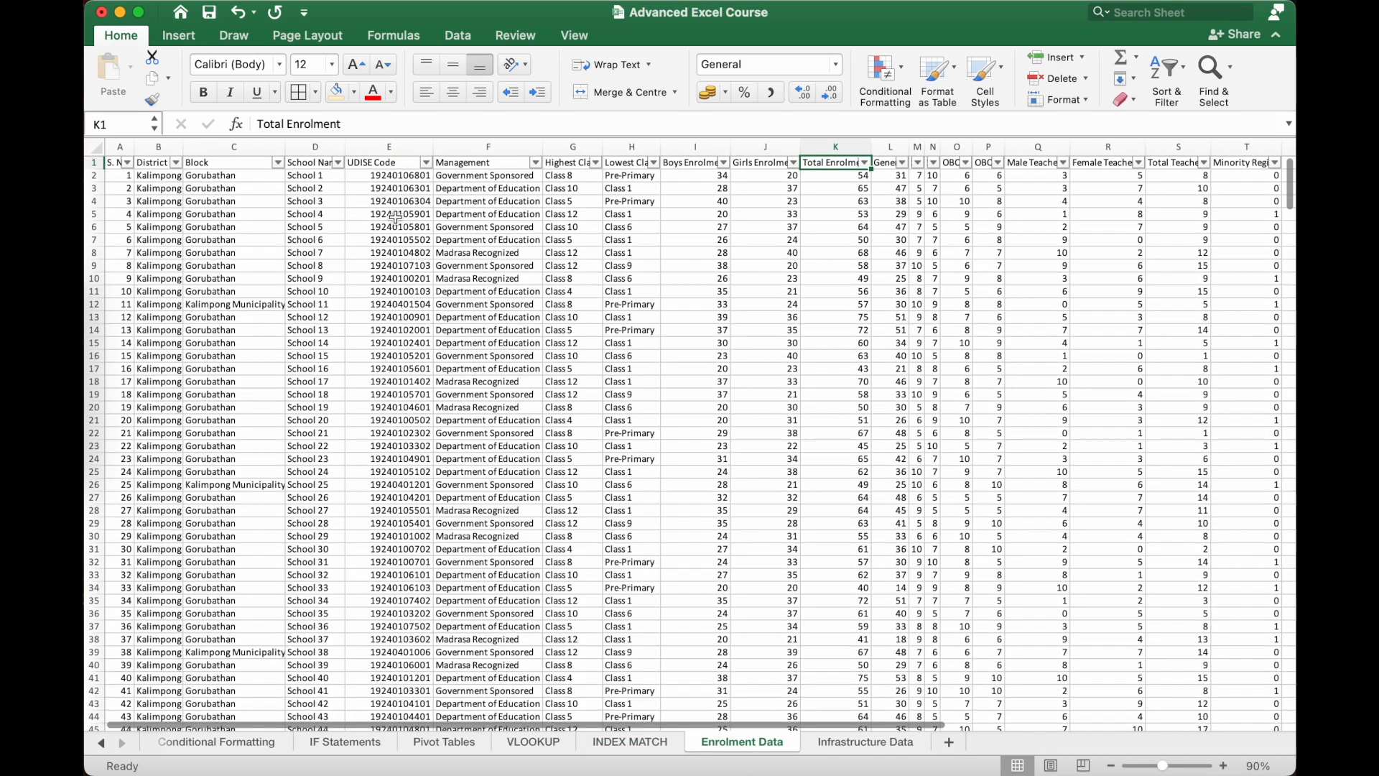
{"action": "left_click", "coordinate": [384, 183]}
{"action": "left_click_drag", "start_coordinate": [235, 167], "coordinate": [315, 206]}
{"action": "left_click_drag", "start_coordinate": [397, 178], "coordinate": [268, 179]}
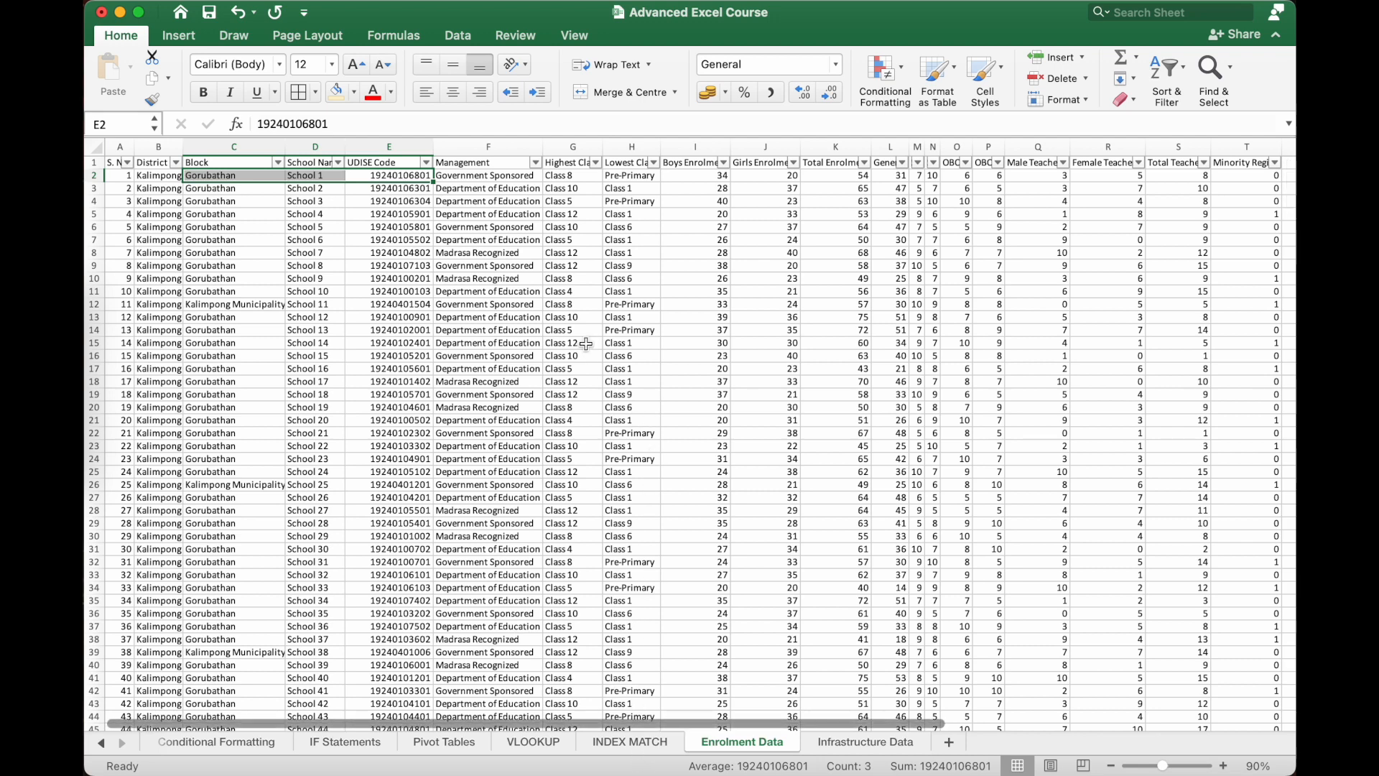
{"action": "left_click", "coordinate": [533, 741]}
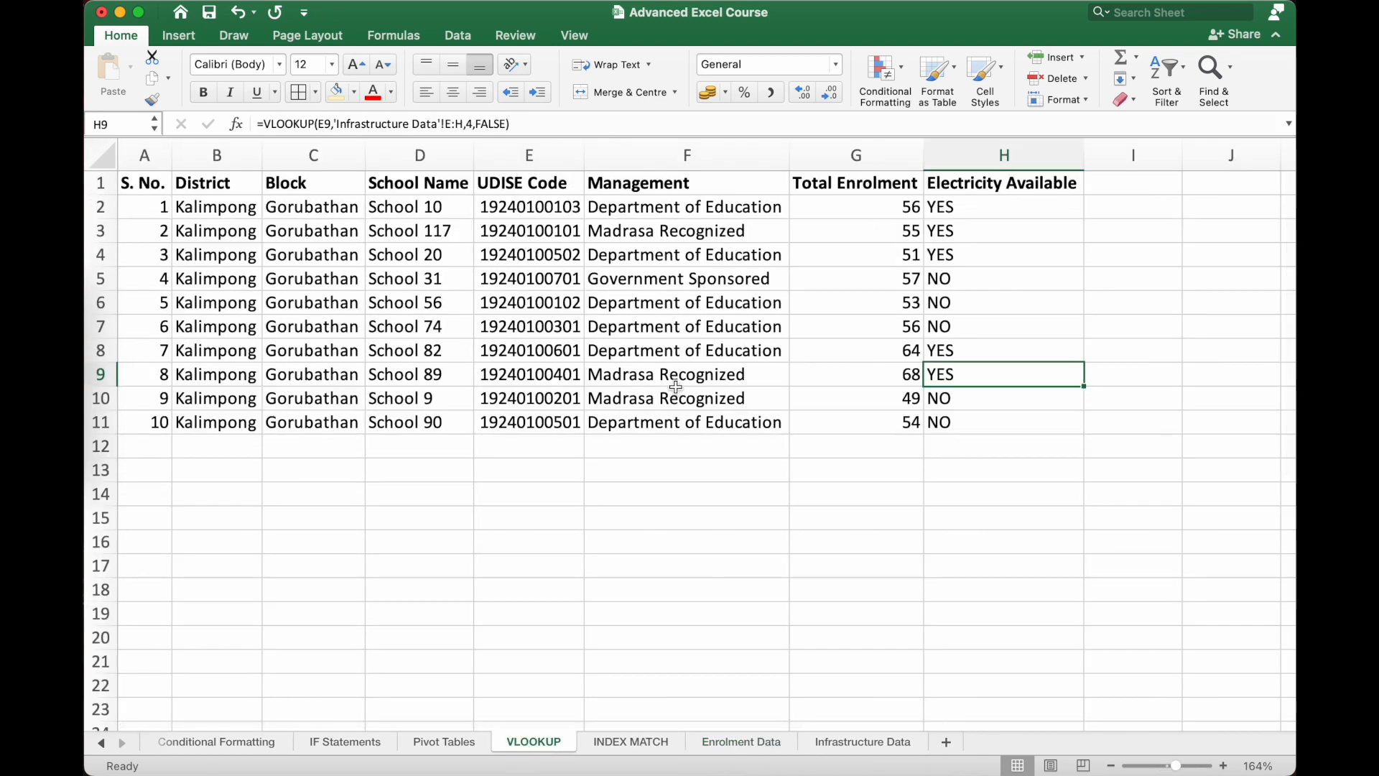